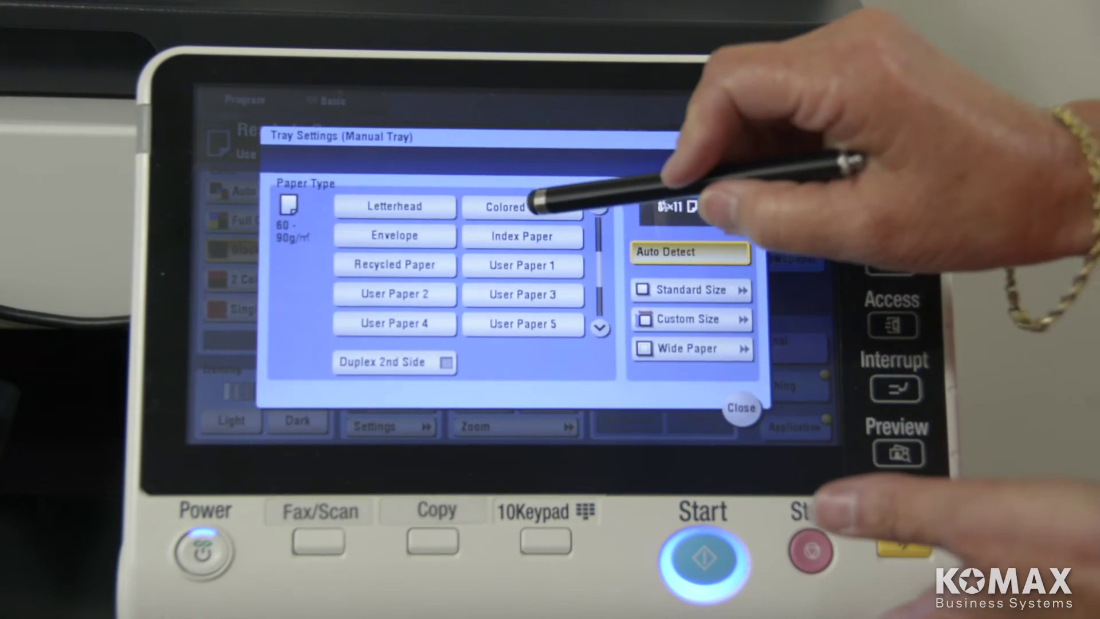
Set the manual tray's paper type to Index Paper and close the tray settings
{"action": "left_click", "coordinate": [522, 236]}
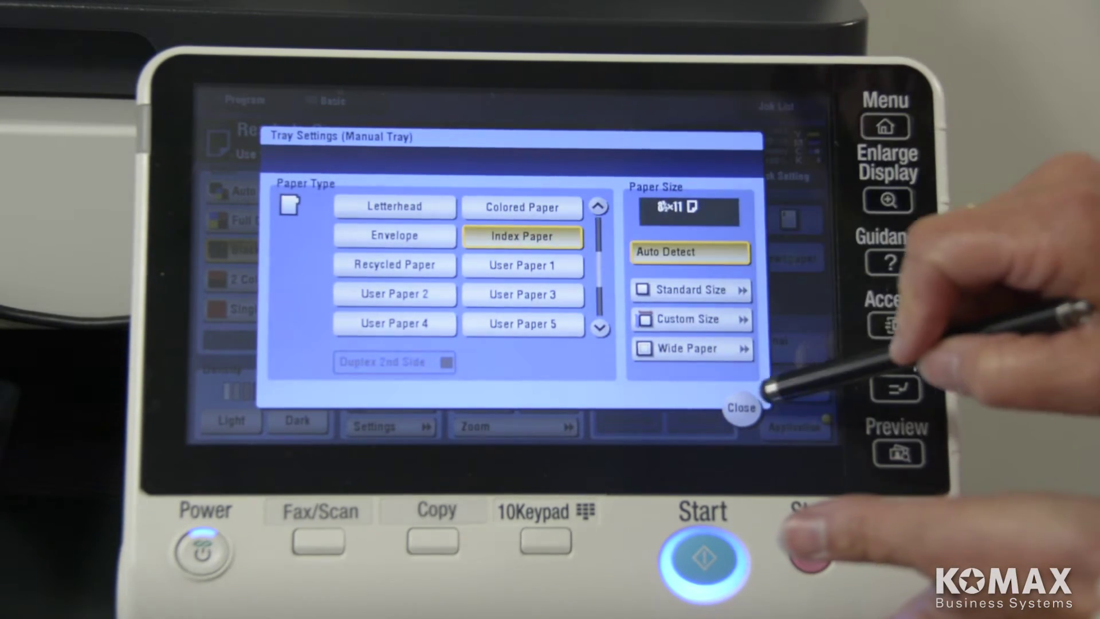
{"action": "left_click", "coordinate": [741, 407]}
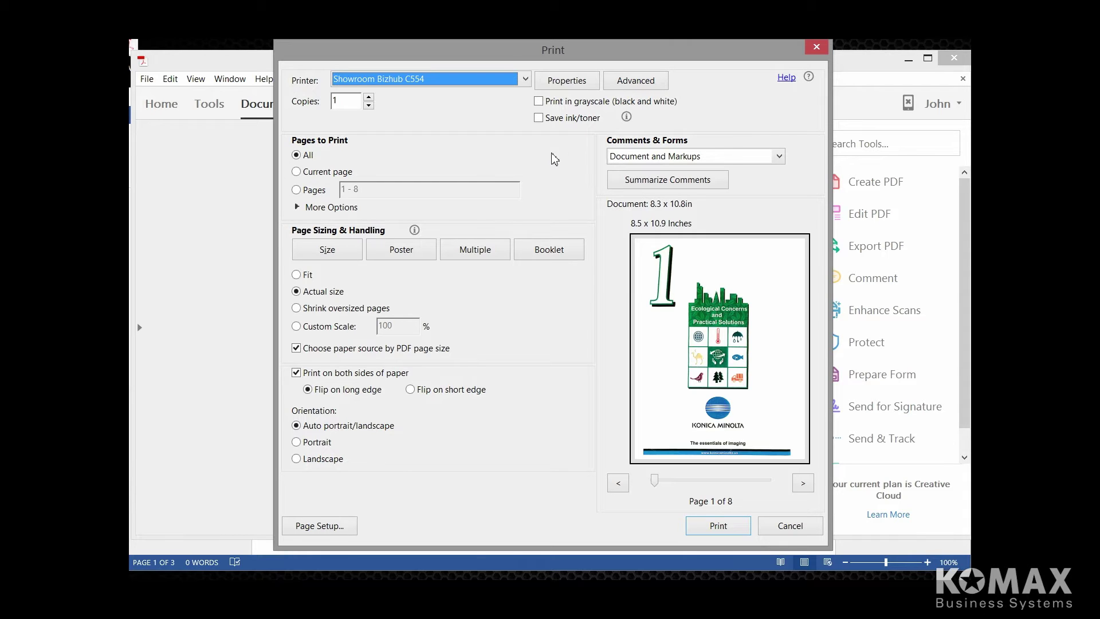
Set the print type to 1-Sided in the layout properties of the Showroom Bizhub C554 printer
{"action": "left_click", "coordinate": [571, 83]}
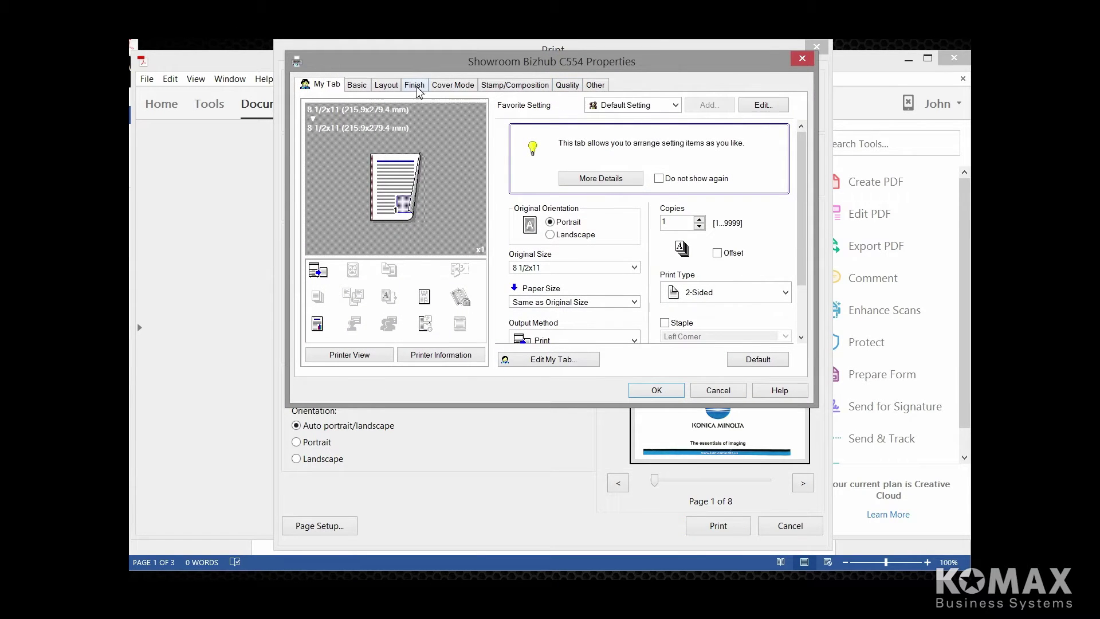
{"action": "left_click", "coordinate": [386, 85]}
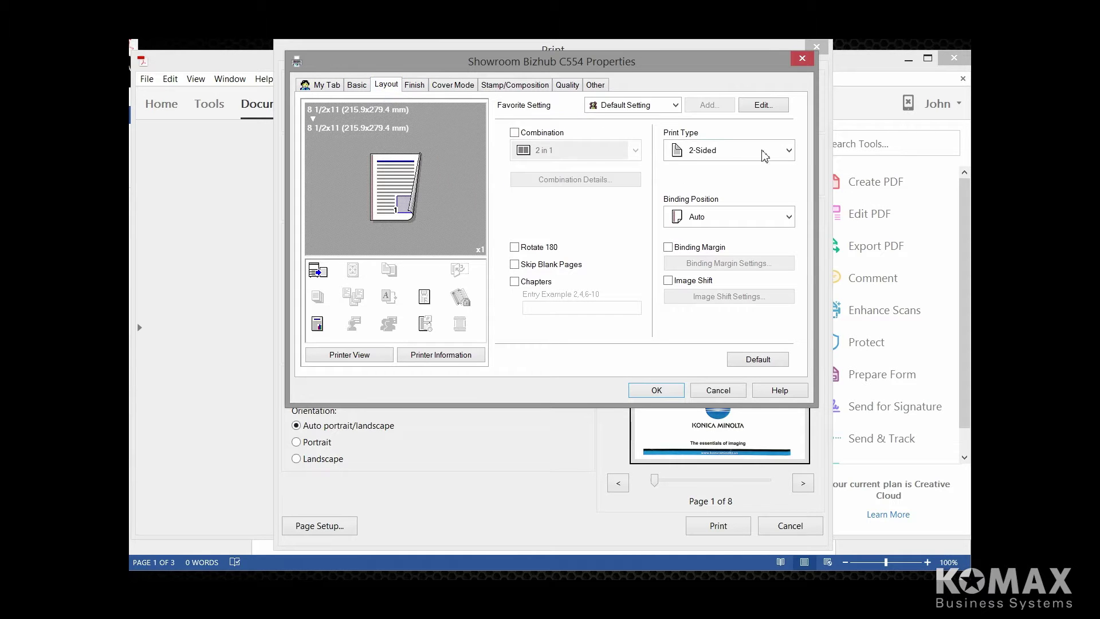
{"action": "left_click", "coordinate": [789, 151]}
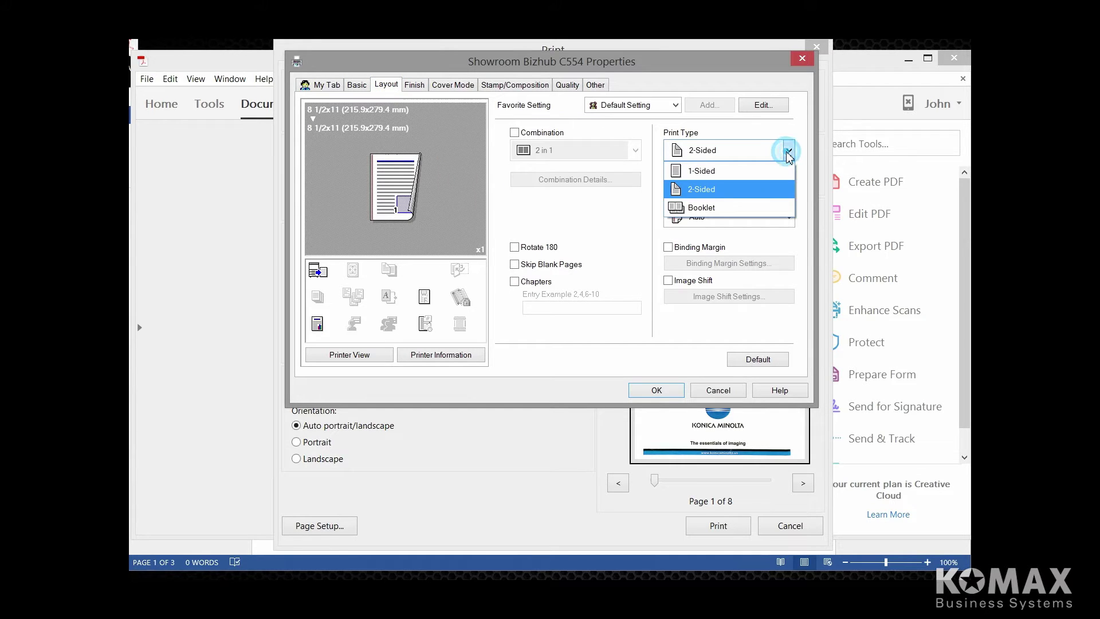
{"action": "left_click", "coordinate": [715, 170]}
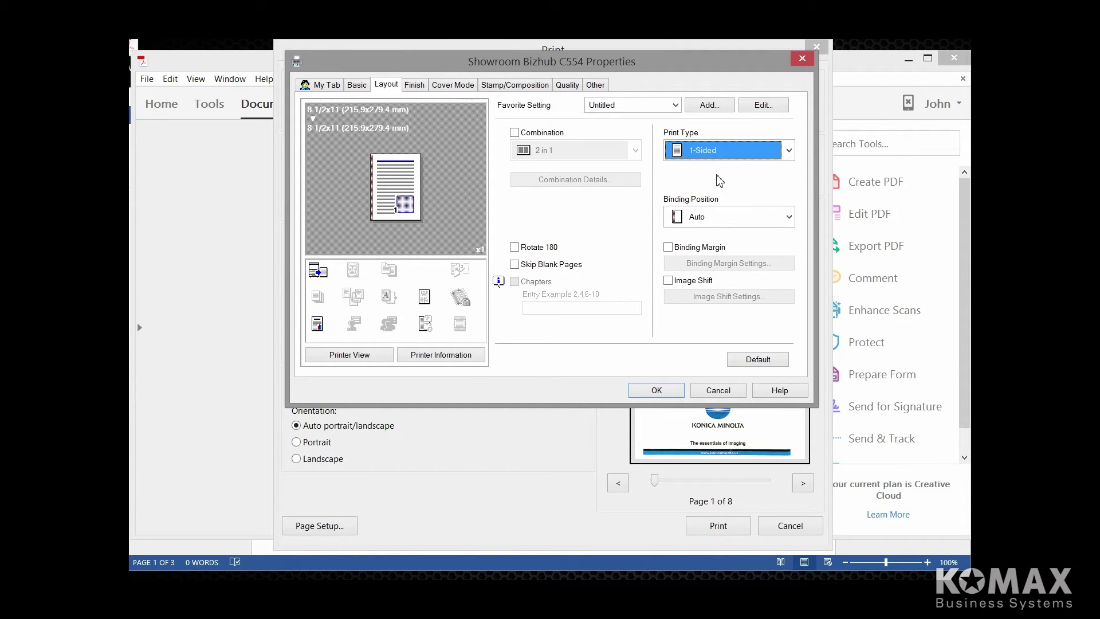
Enable Per Page Setting in the printer's cover mode options, using List 1
{"action": "left_click", "coordinate": [458, 87]}
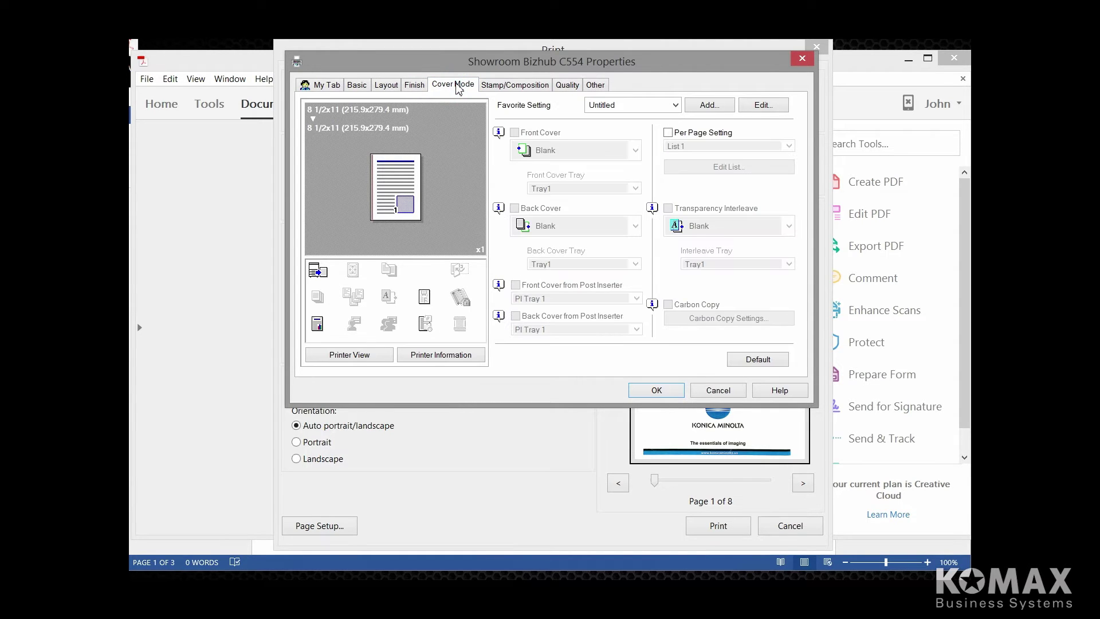
{"action": "left_click", "coordinate": [670, 134]}
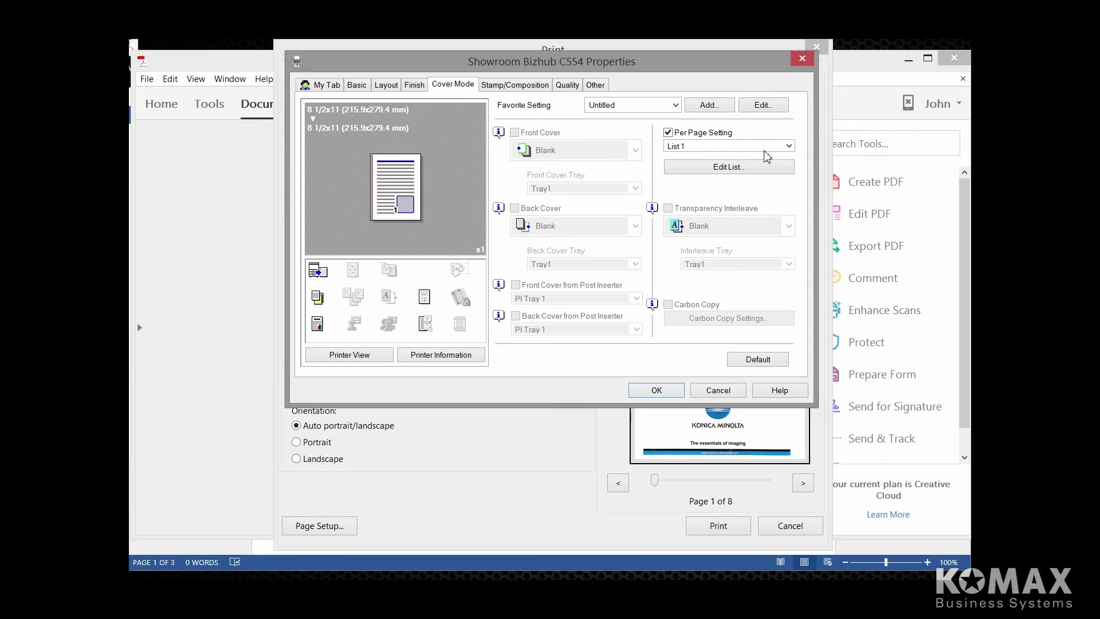
{"action": "left_click", "coordinate": [790, 147]}
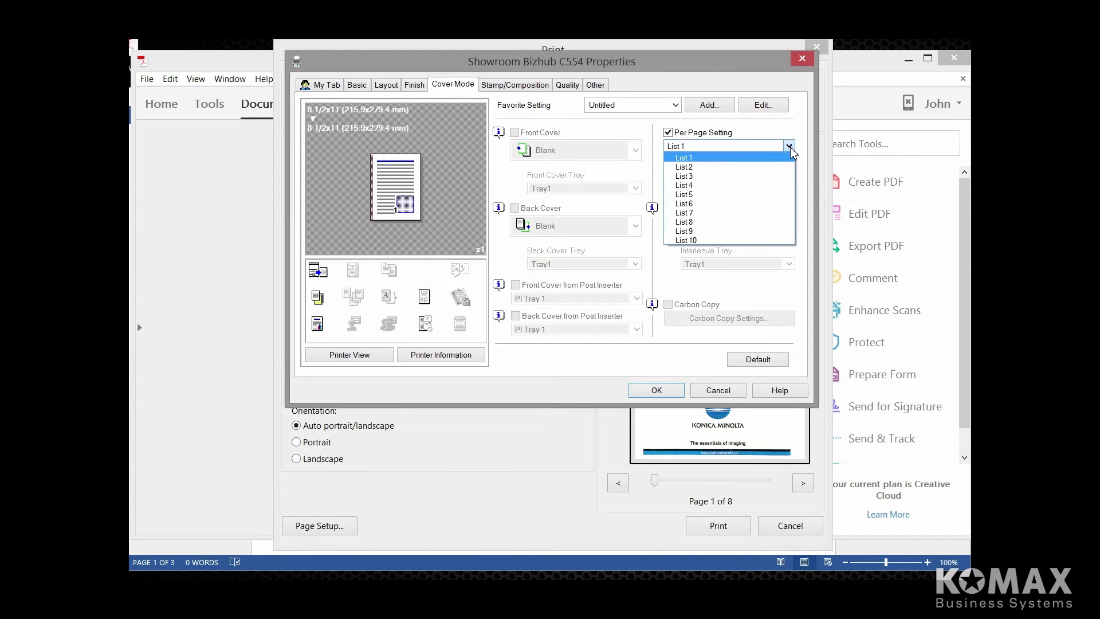
{"action": "left_click", "coordinate": [790, 146]}
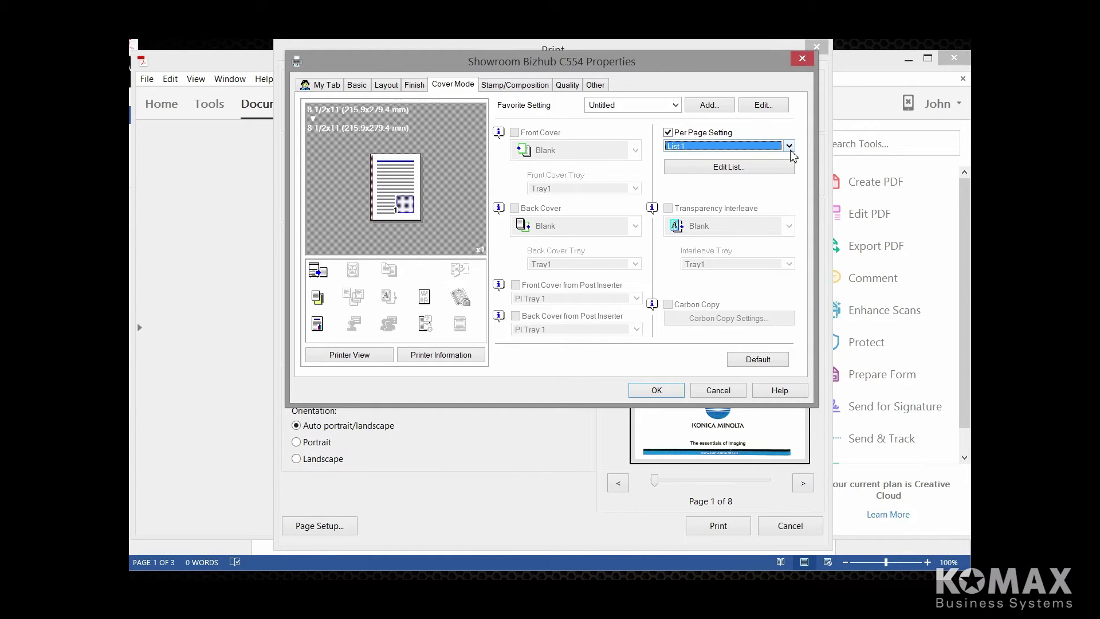
Edit List 1's tab paper settings to use 3 tabs
{"action": "left_click", "coordinate": [736, 168]}
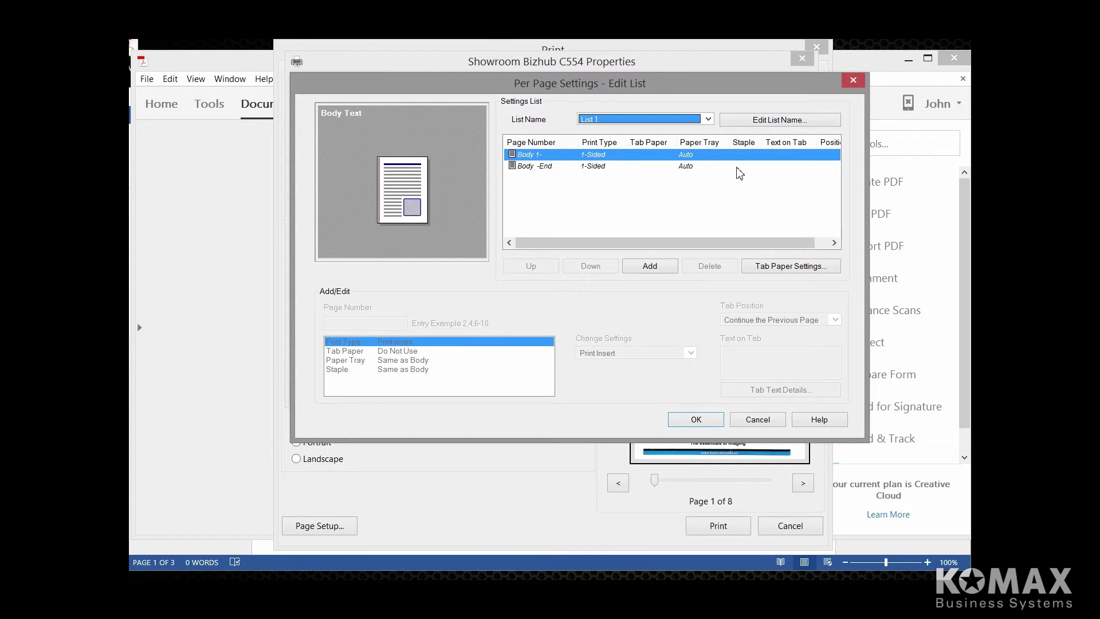
{"action": "left_click", "coordinate": [781, 268]}
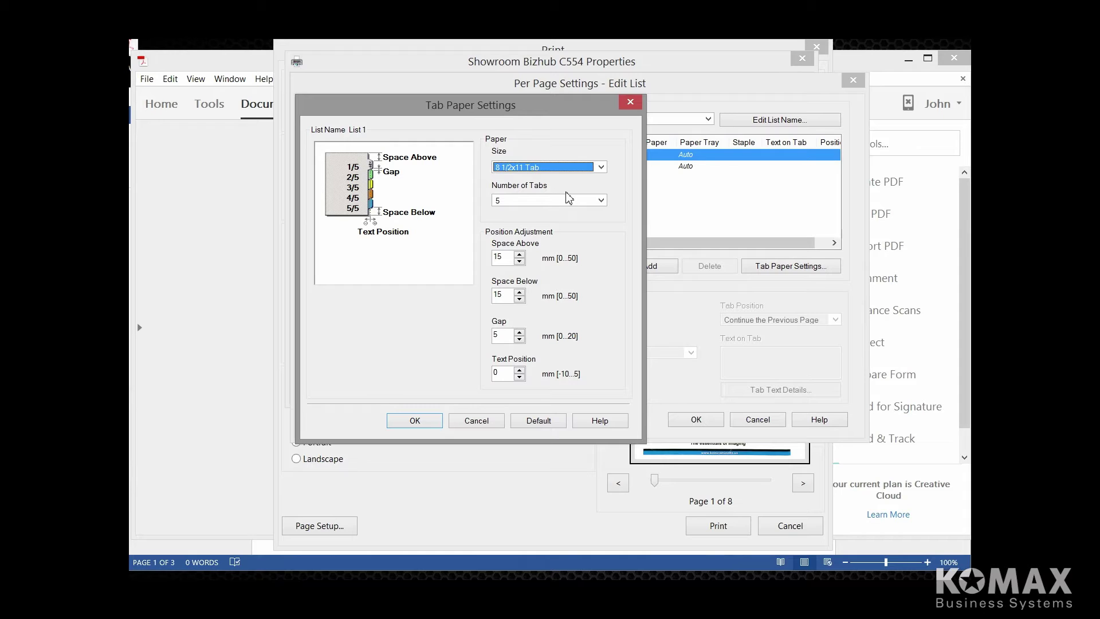
{"action": "left_click", "coordinate": [601, 201]}
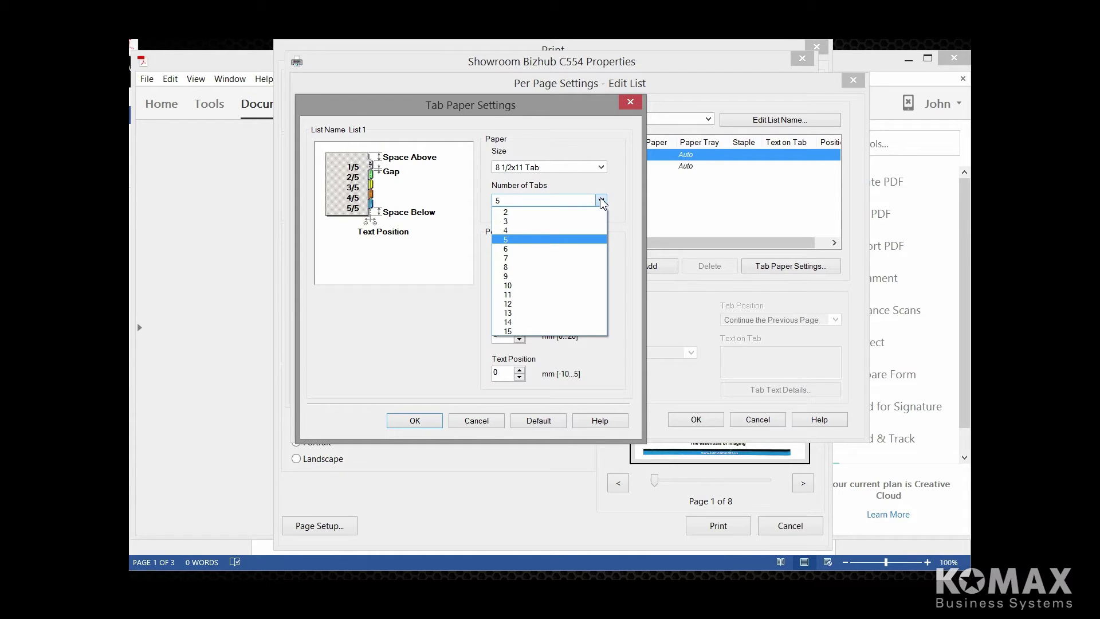
{"action": "left_click", "coordinate": [508, 222]}
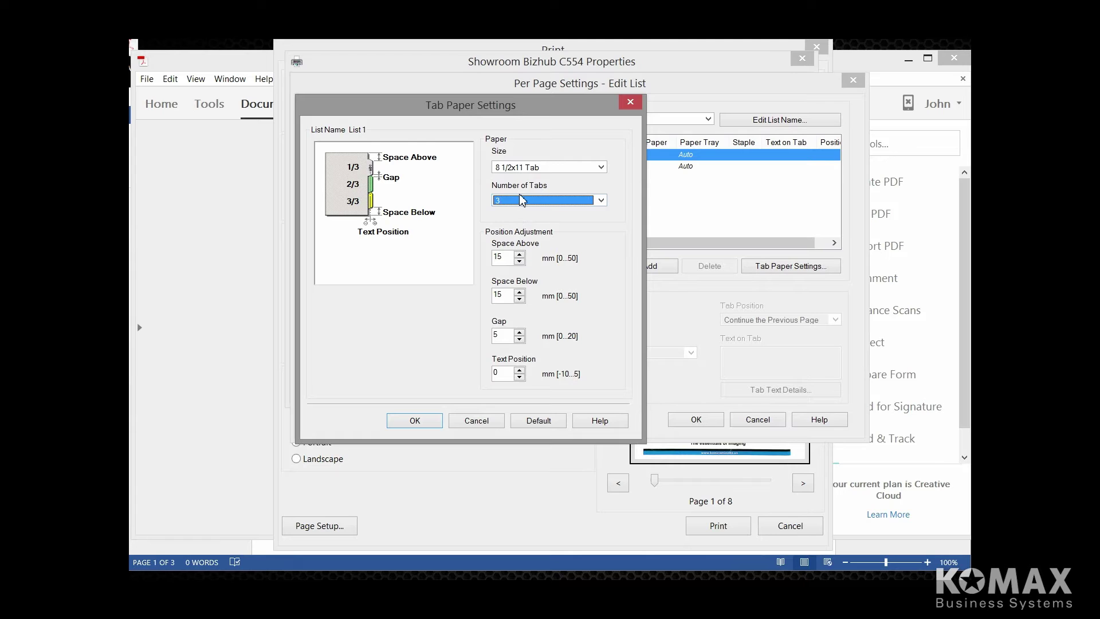
{"action": "left_click", "coordinate": [416, 421]}
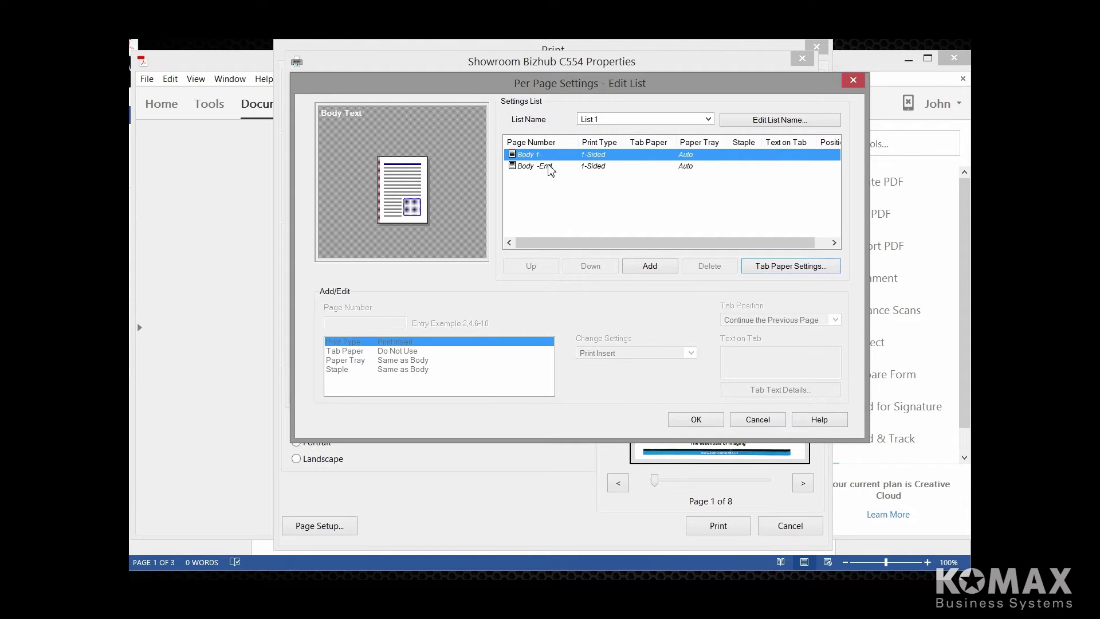
Add a per-page entry for page 2 and set its paper tray to Bypass Tray
{"action": "left_click", "coordinate": [650, 267]}
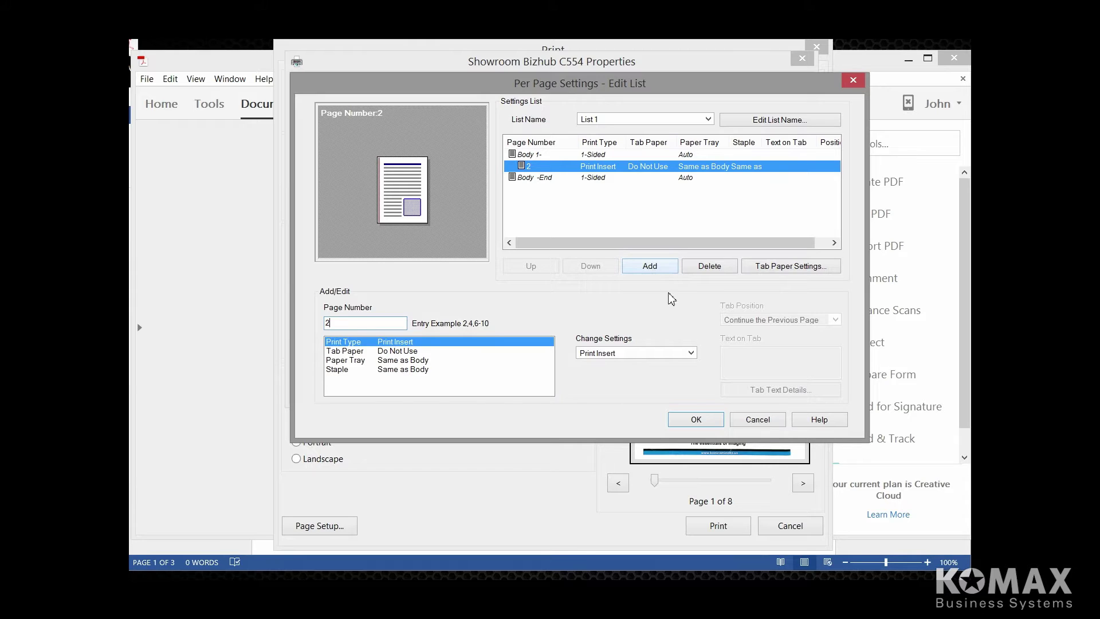
{"action": "left_click", "coordinate": [398, 362]}
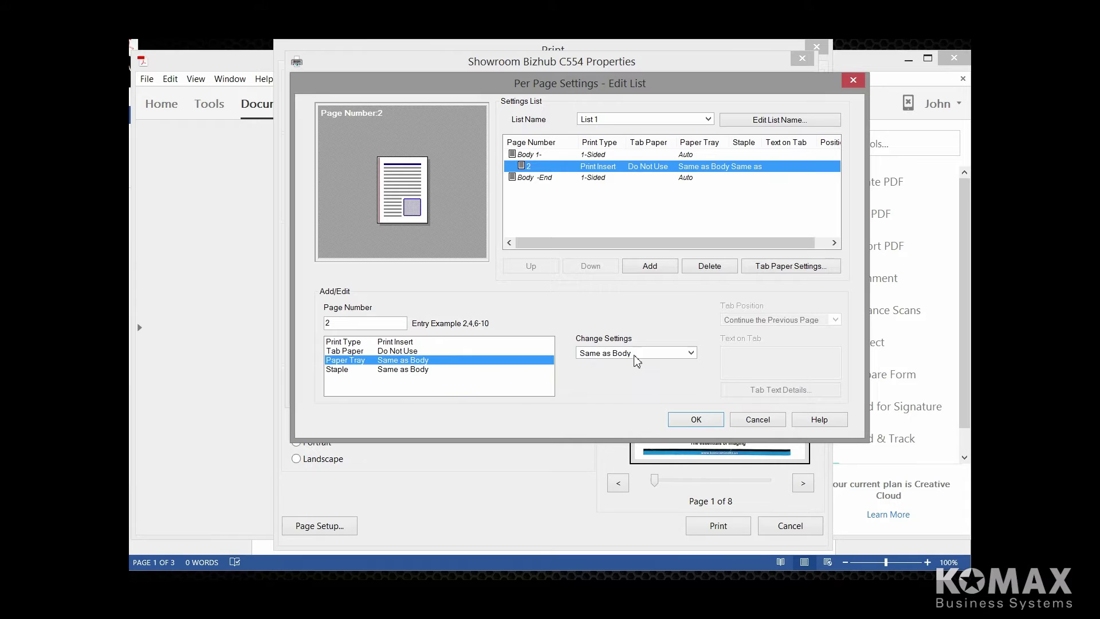
{"action": "left_click", "coordinate": [691, 353]}
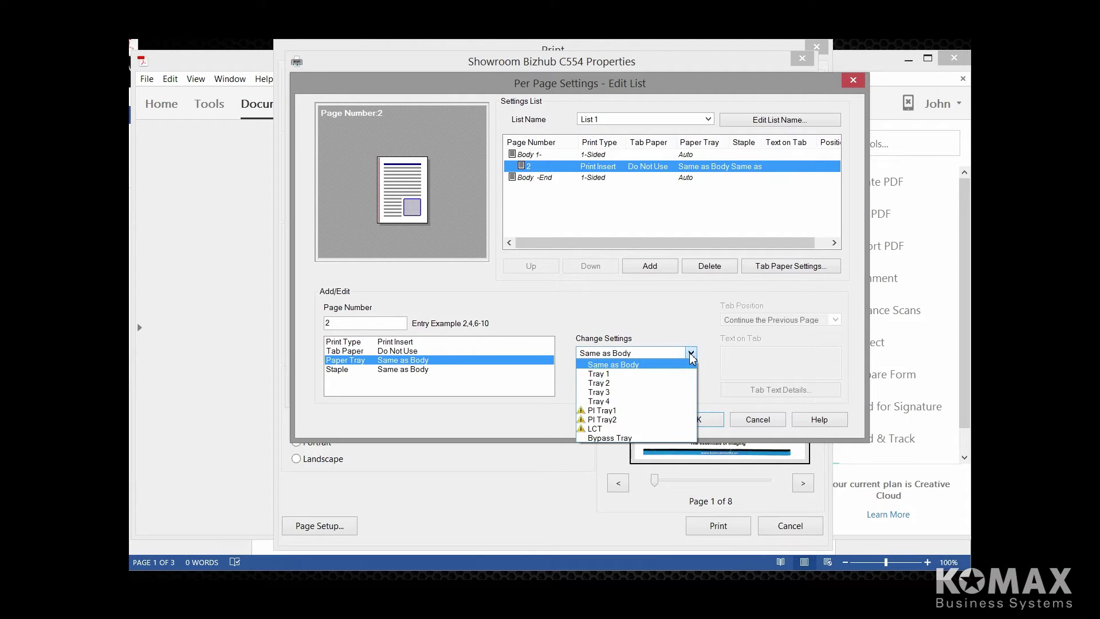
{"action": "left_click", "coordinate": [629, 437]}
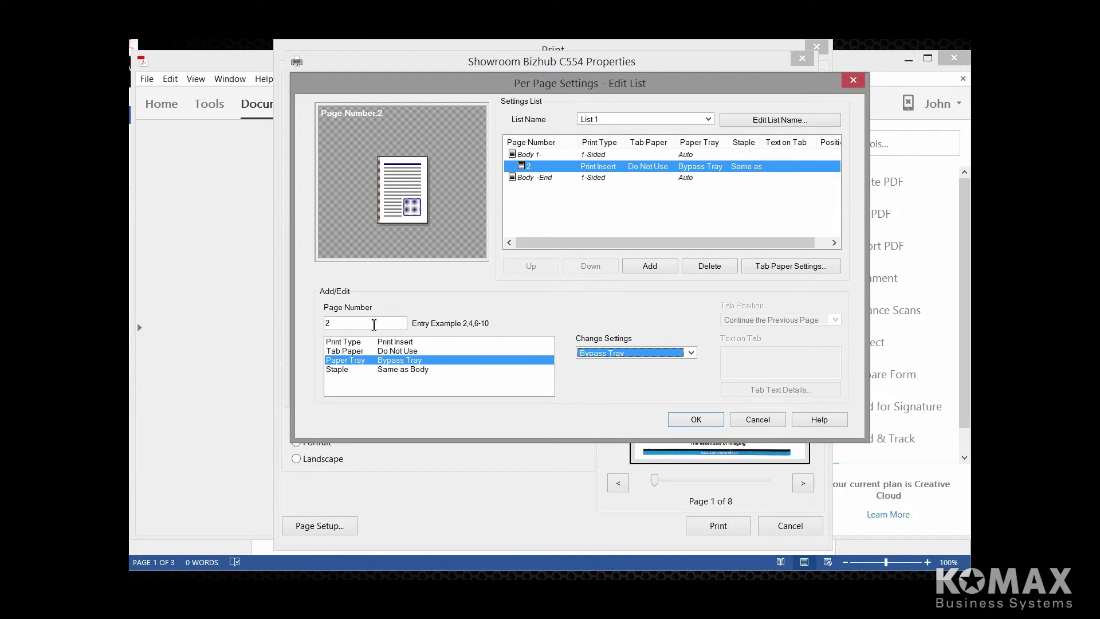
Set the page 2 entry's tab paper to Use and its print type to Insert Blank Sheet
{"action": "left_click", "coordinate": [357, 352]}
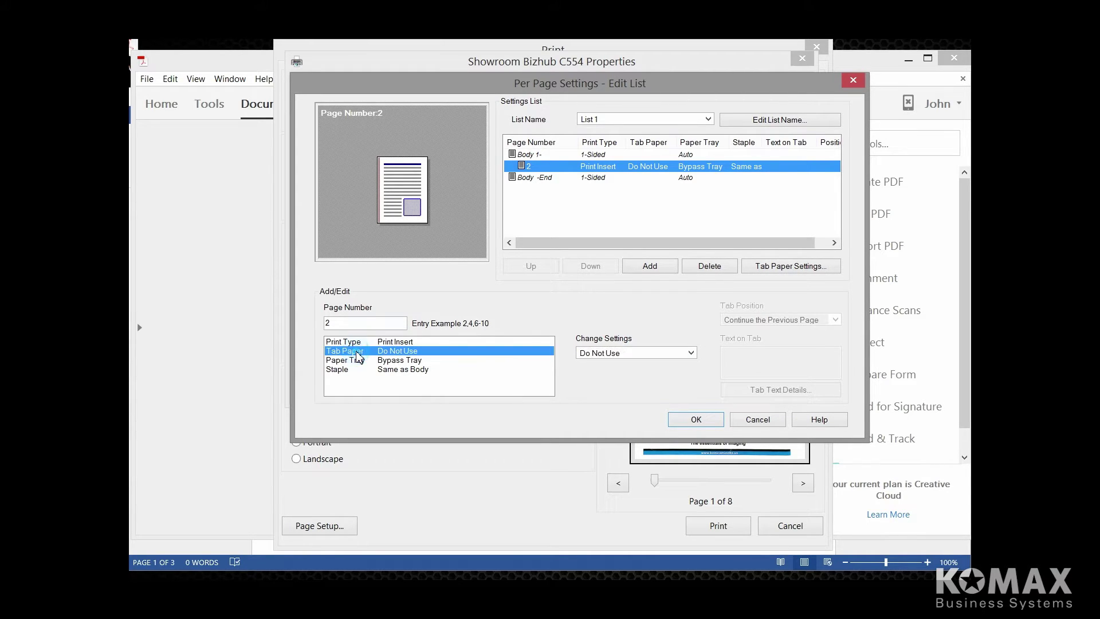
{"action": "left_click", "coordinate": [691, 353]}
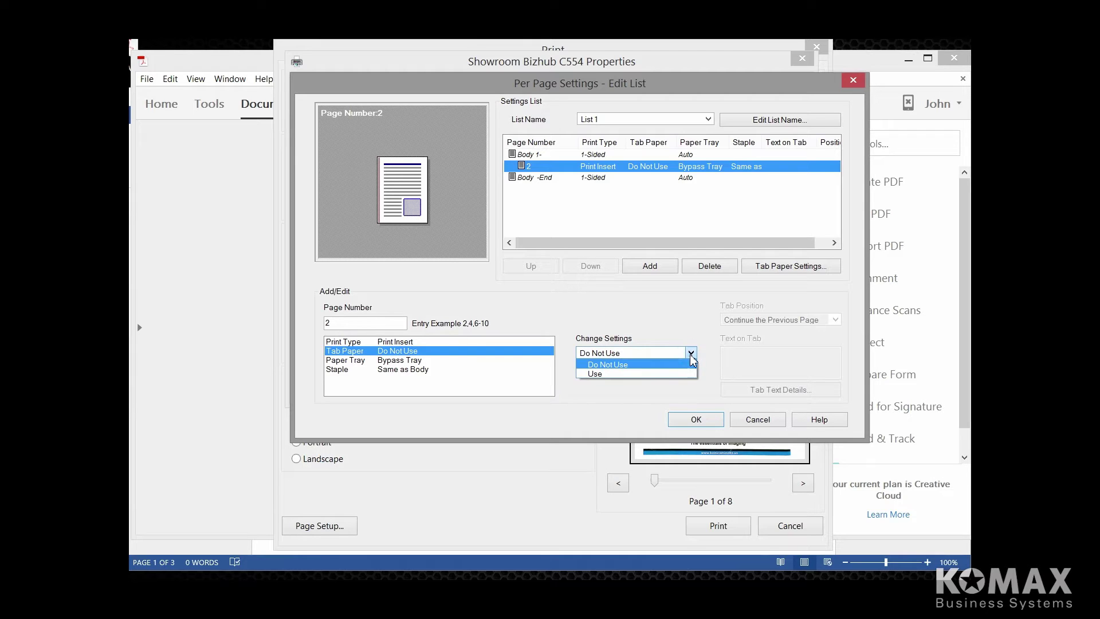
{"action": "left_click", "coordinate": [656, 373]}
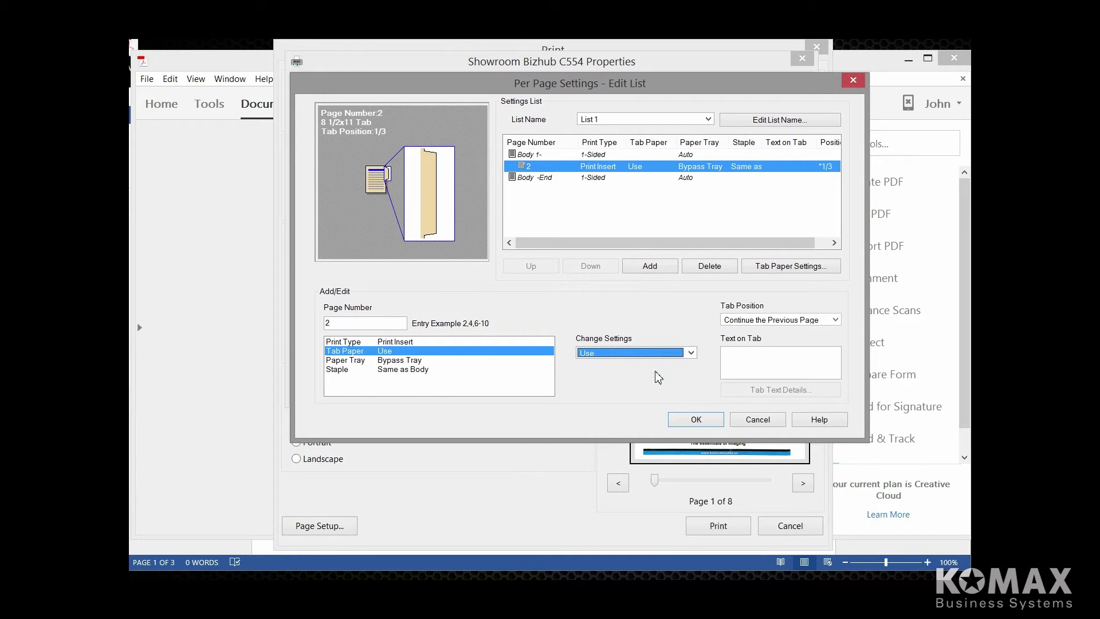
{"action": "left_click", "coordinate": [402, 341]}
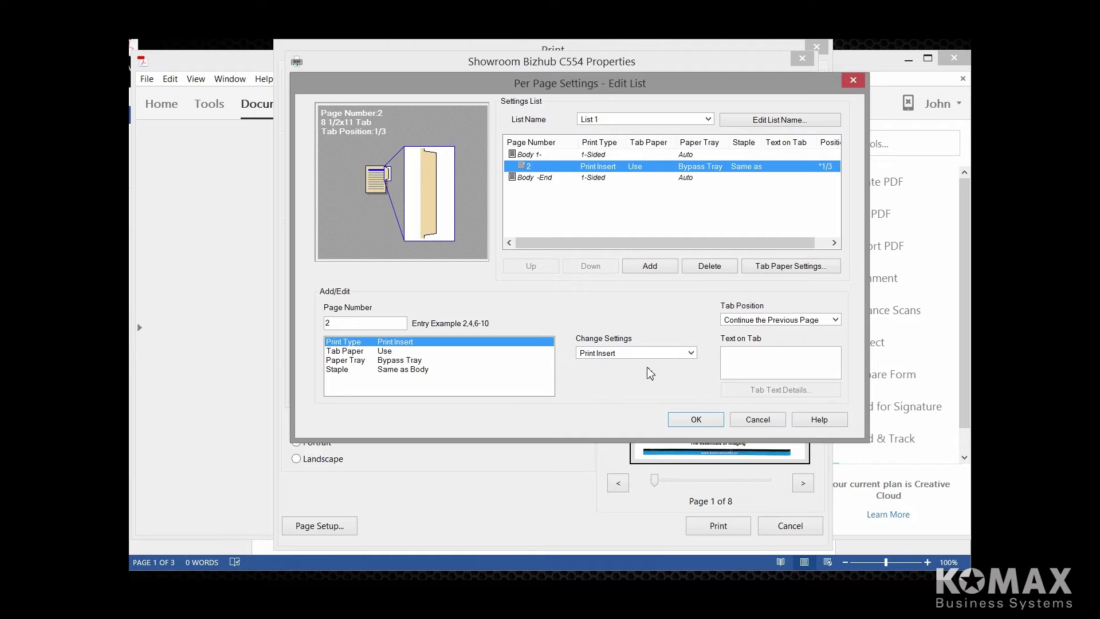
{"action": "left_click", "coordinate": [692, 353]}
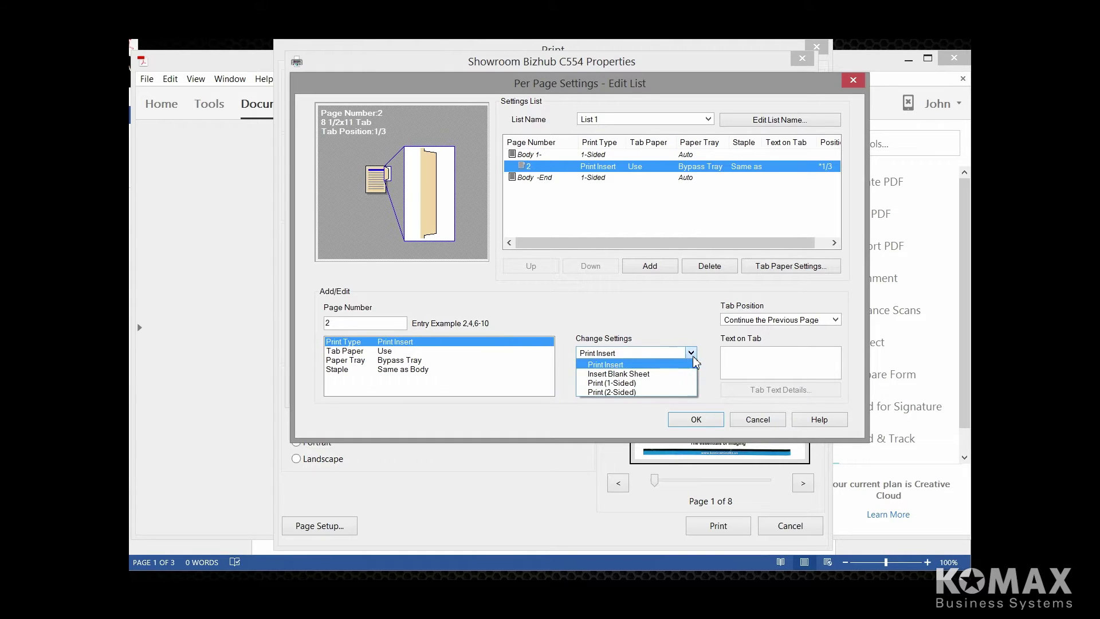
{"action": "left_click", "coordinate": [648, 375]}
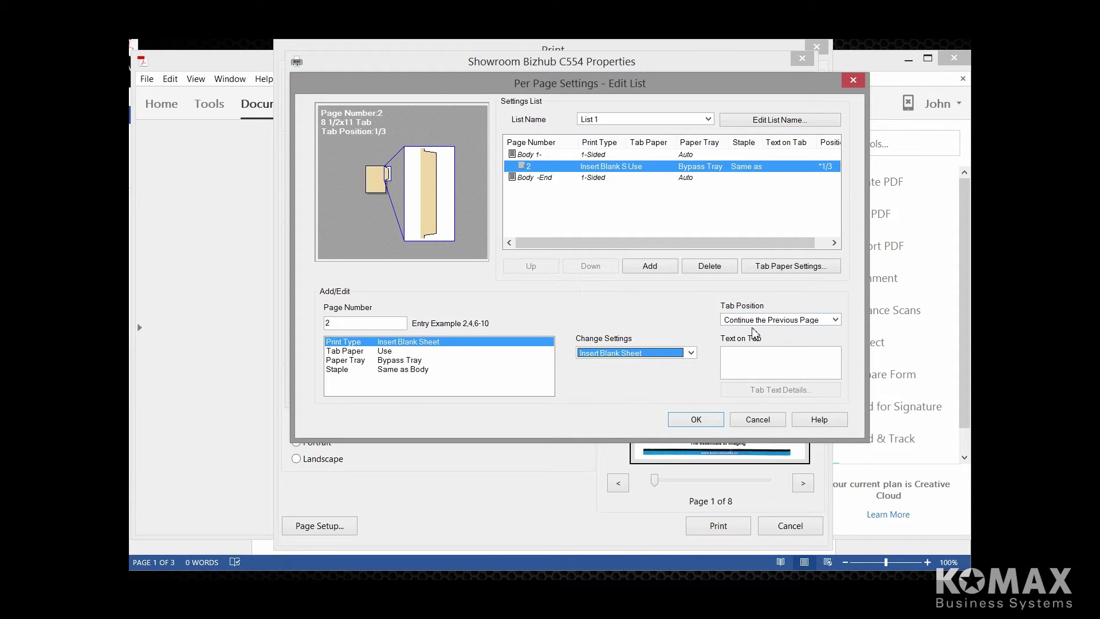
Review the tab position choices for the page 2 entry and enter "Tab" as its tab text
{"action": "left_click", "coordinate": [836, 320]}
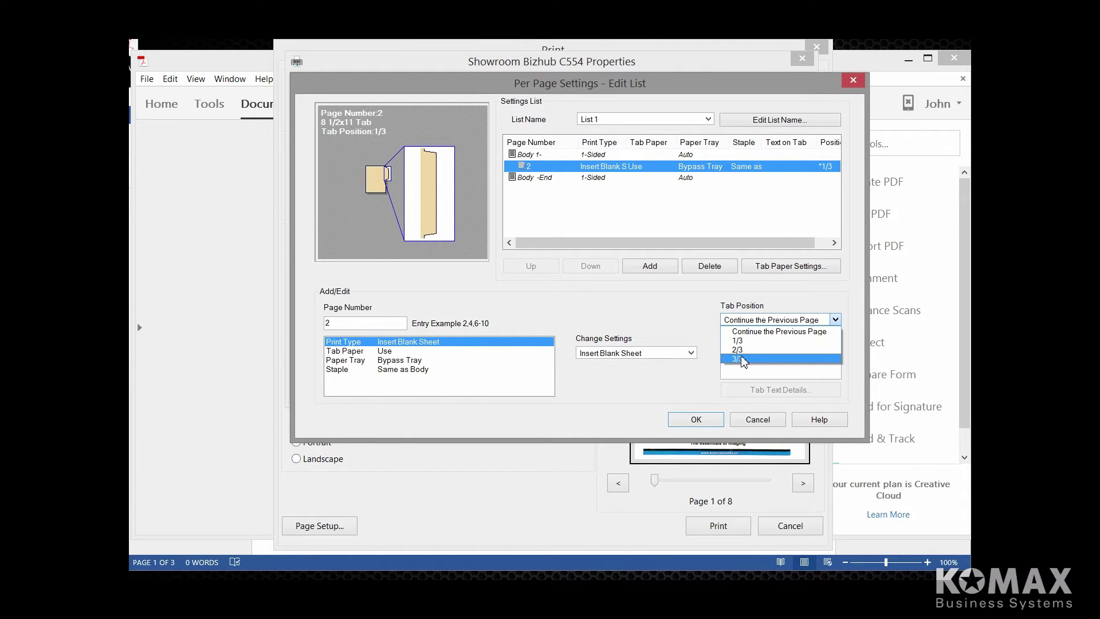
{"action": "left_click", "coordinate": [837, 319]}
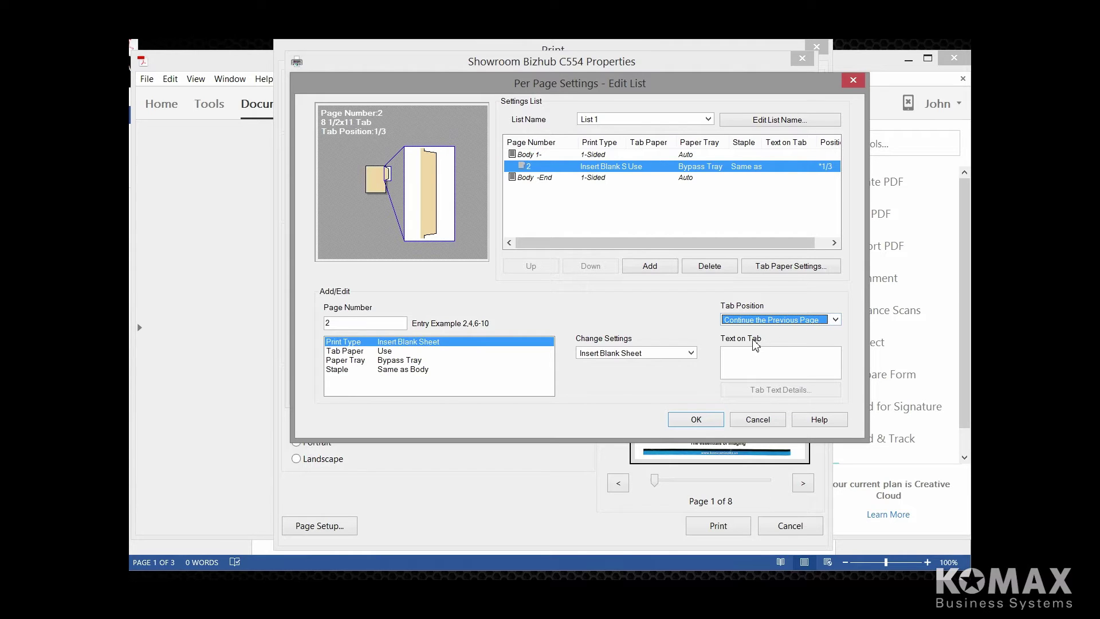
{"action": "left_click", "coordinate": [728, 352]}
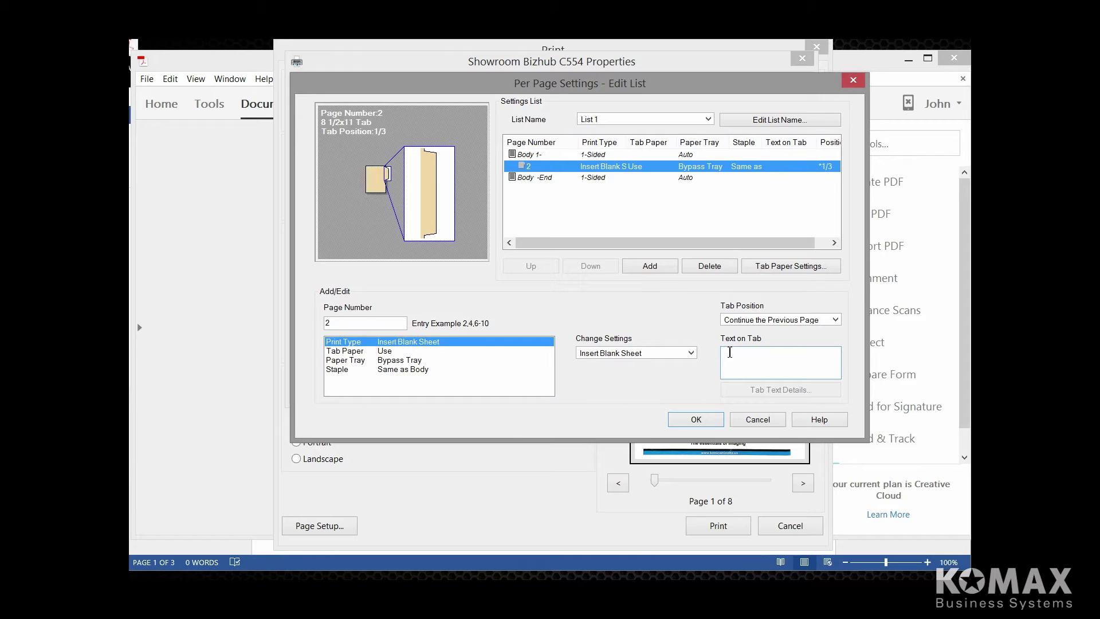
{"action": "type", "text": "Ta"}
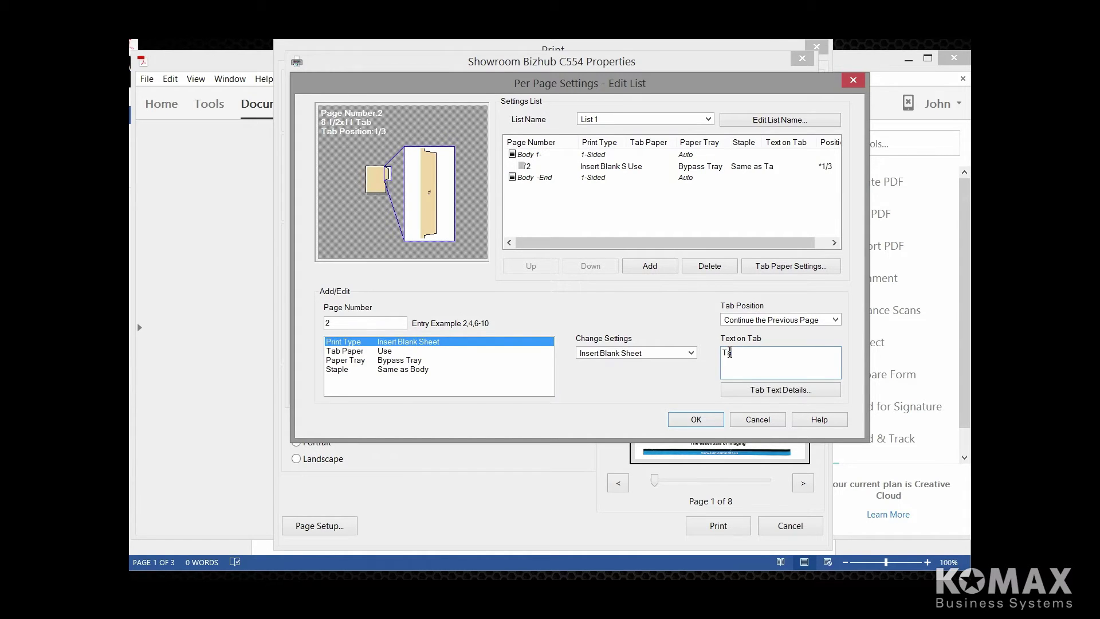
{"action": "type", "text": "b"}
Open the page 2 entry's tab text details, review the orientation and font choices, and set the style to Bold
{"action": "left_click", "coordinate": [780, 391]}
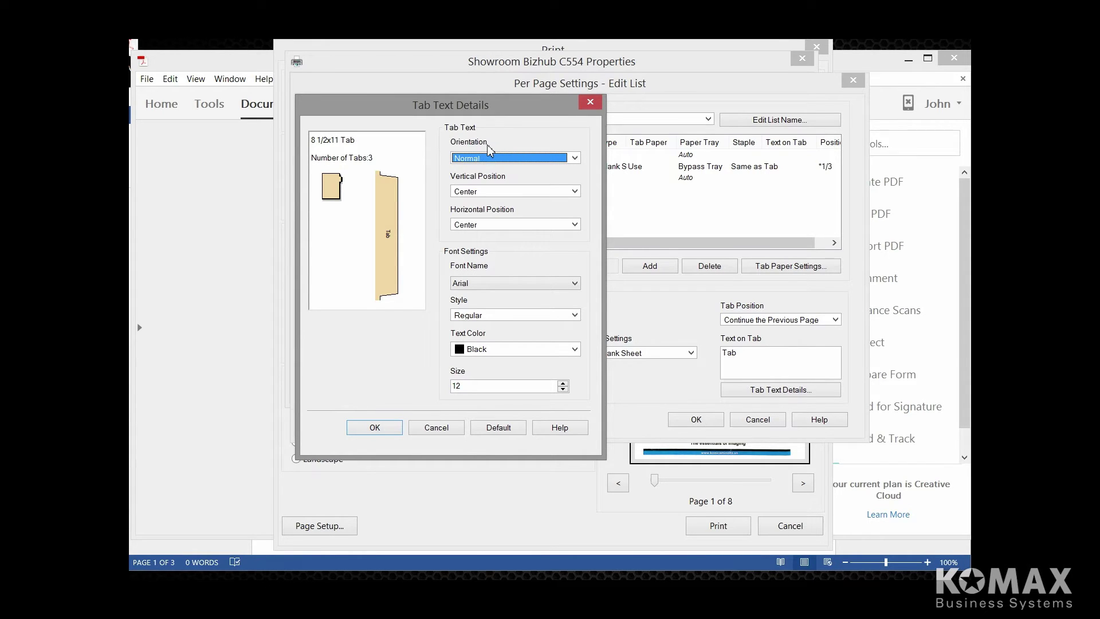
{"action": "left_click", "coordinate": [575, 158]}
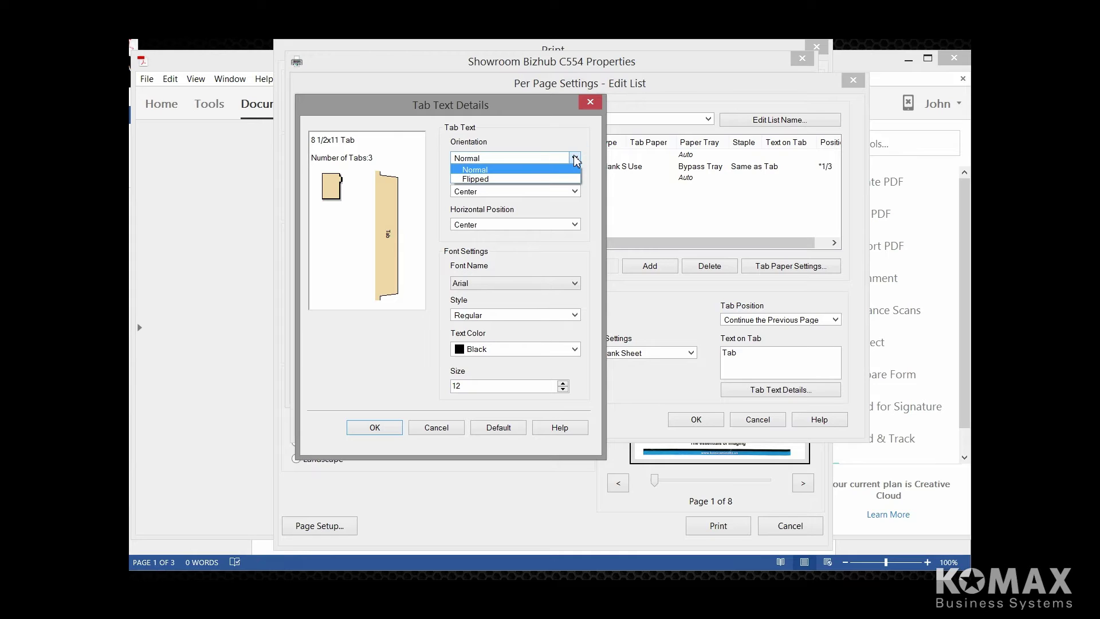
{"action": "left_click", "coordinate": [575, 159]}
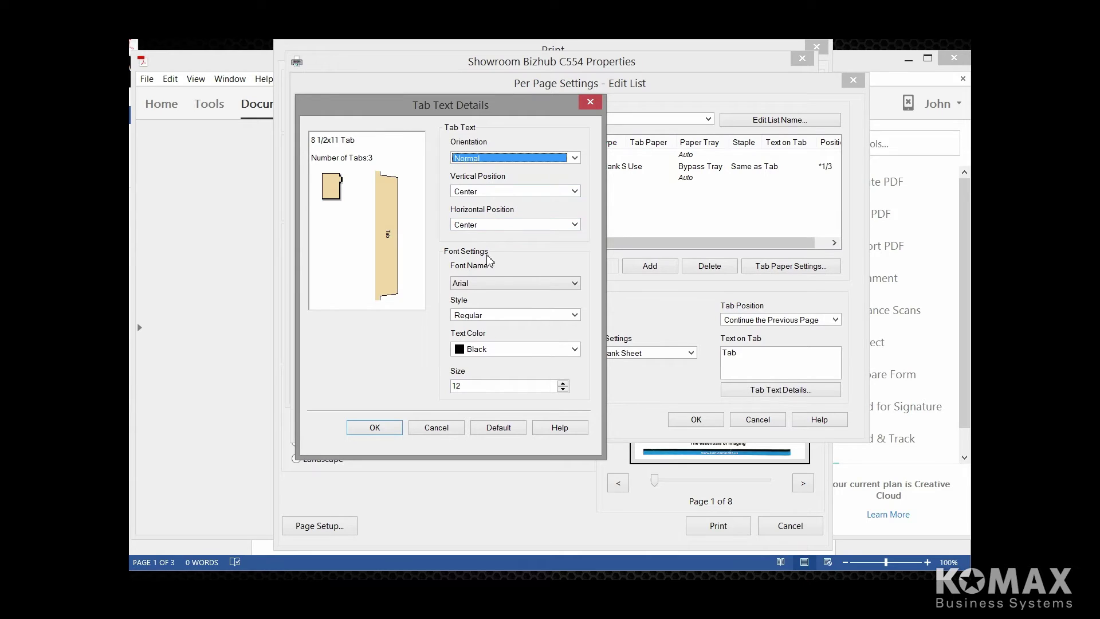
{"action": "left_click", "coordinate": [574, 284]}
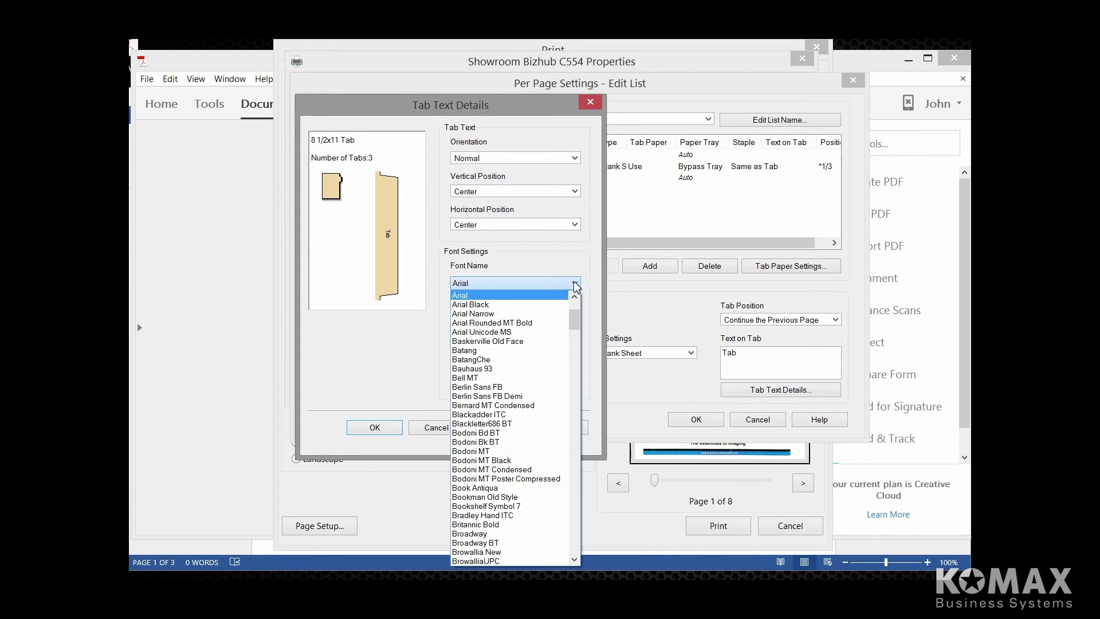
{"action": "left_click", "coordinate": [576, 284]}
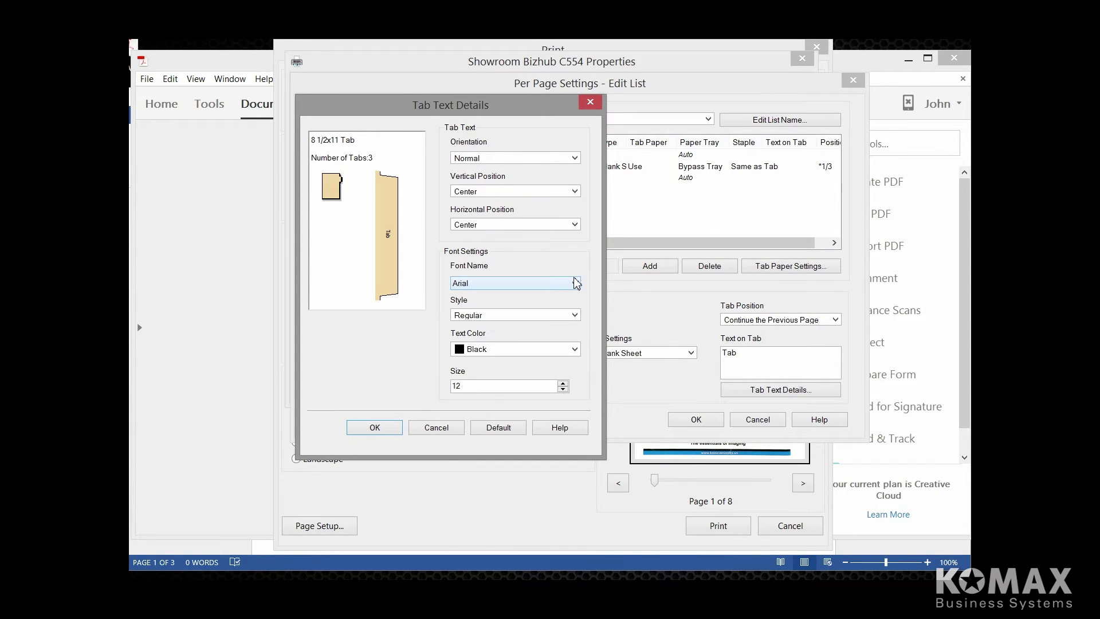
{"action": "left_click", "coordinate": [573, 315]}
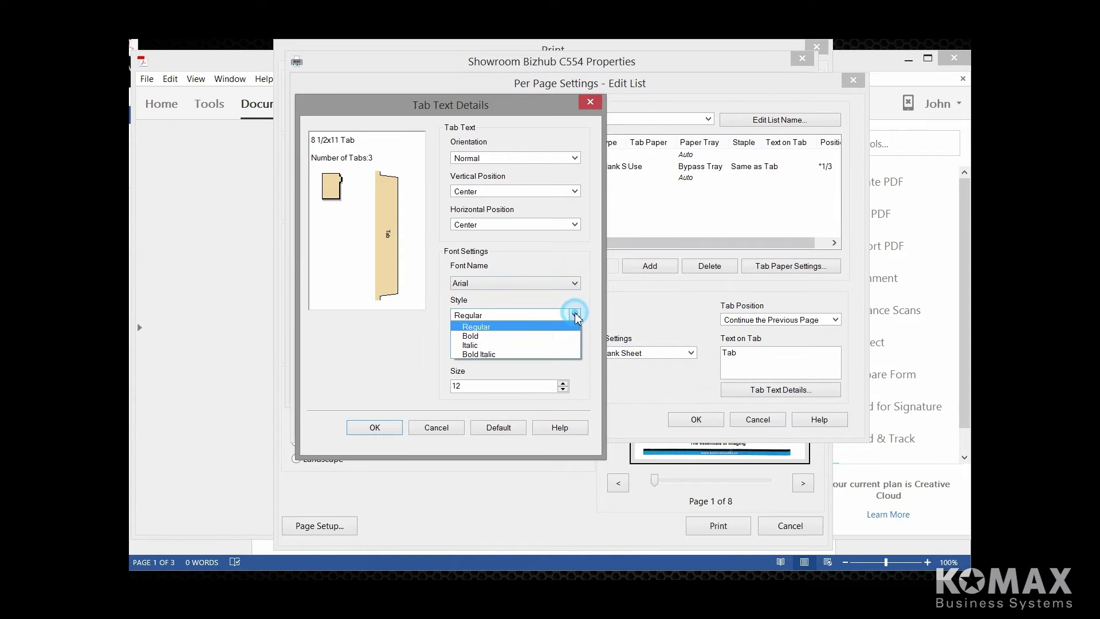
{"action": "left_click", "coordinate": [477, 336]}
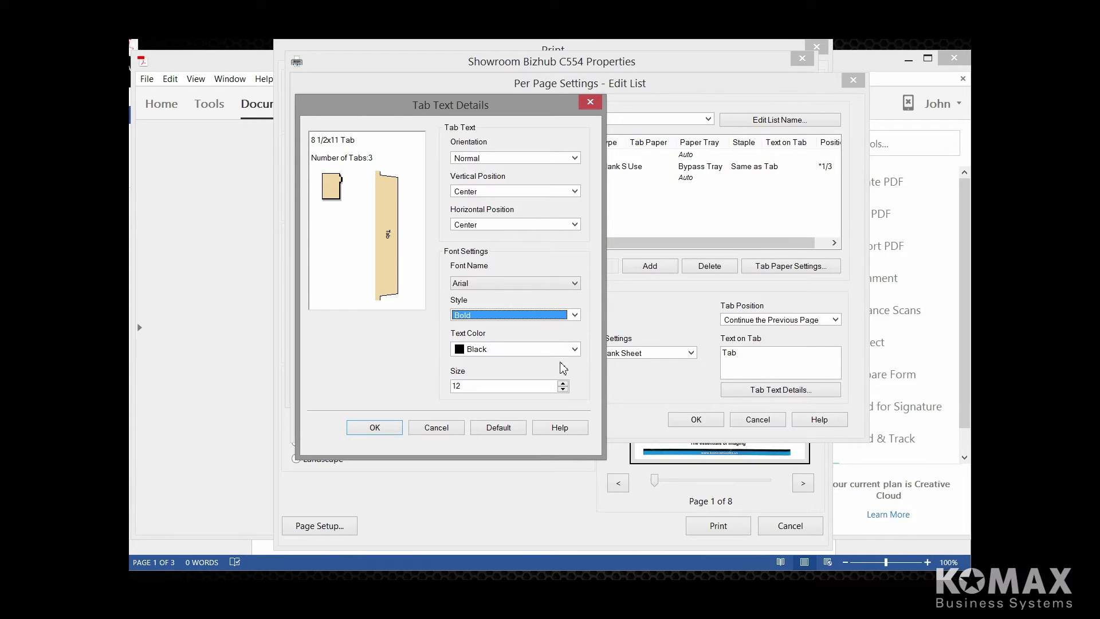
Set the page 2 tab text color to Blue and size to 14, and change the text to "Tab 1"
{"action": "left_click", "coordinate": [574, 351]}
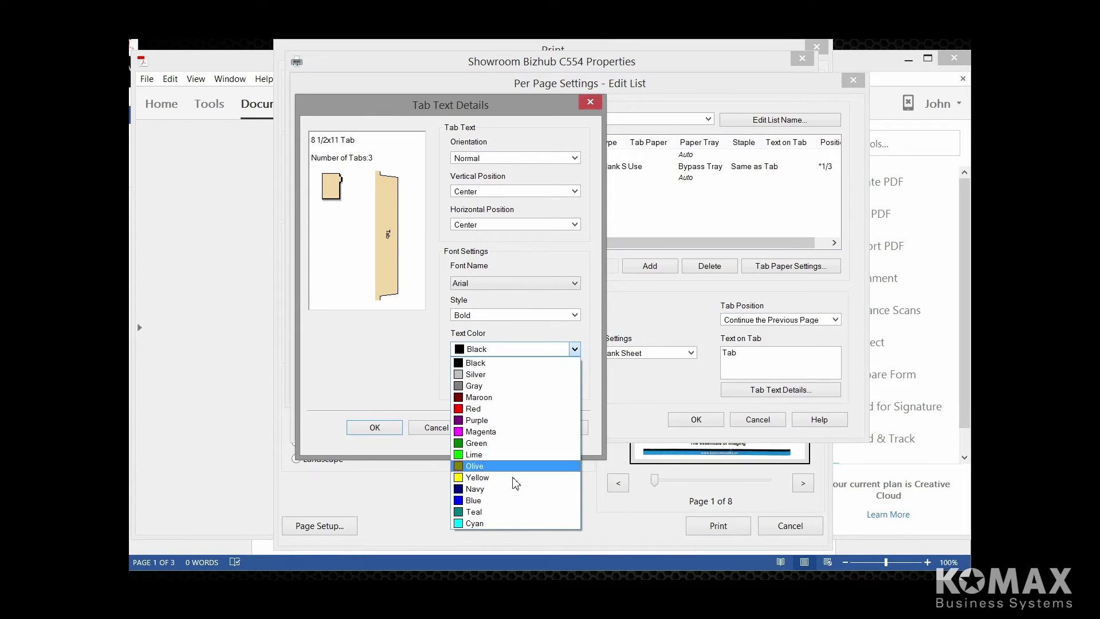
{"action": "left_click", "coordinate": [483, 503]}
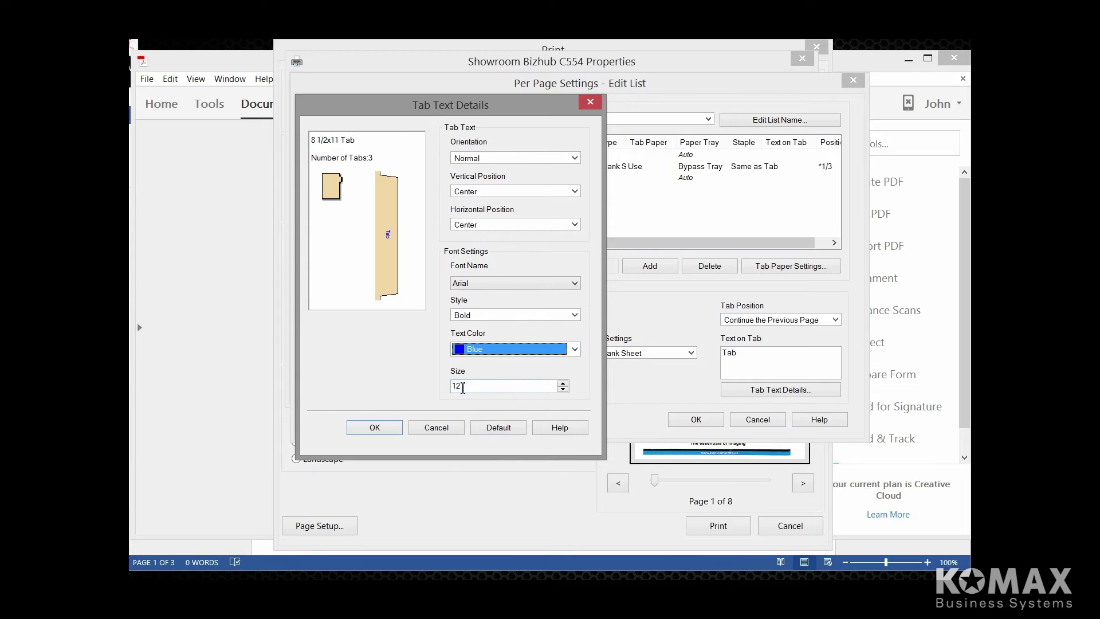
{"action": "left_click", "coordinate": [563, 383]}
{"action": "left_click", "coordinate": [563, 383]}
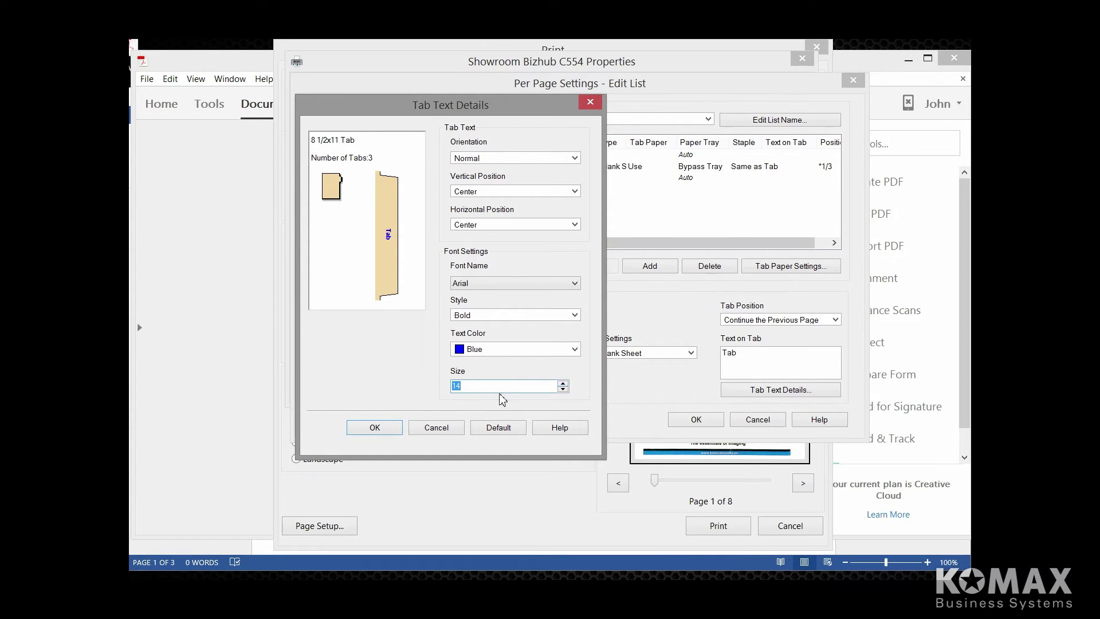
{"action": "left_click", "coordinate": [384, 431]}
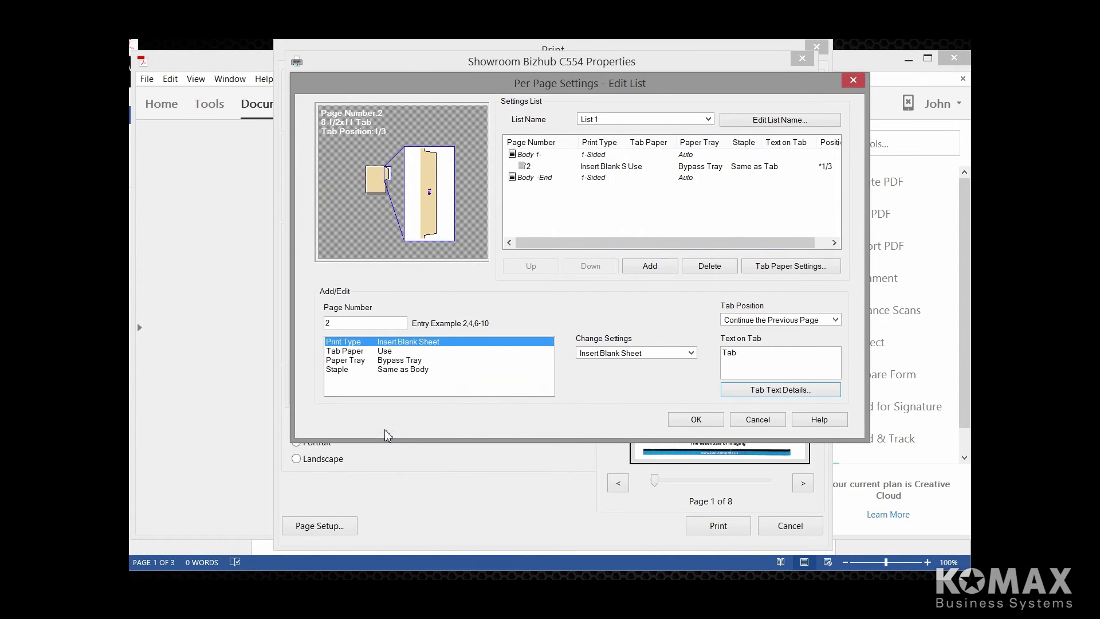
{"action": "left_click", "coordinate": [743, 352]}
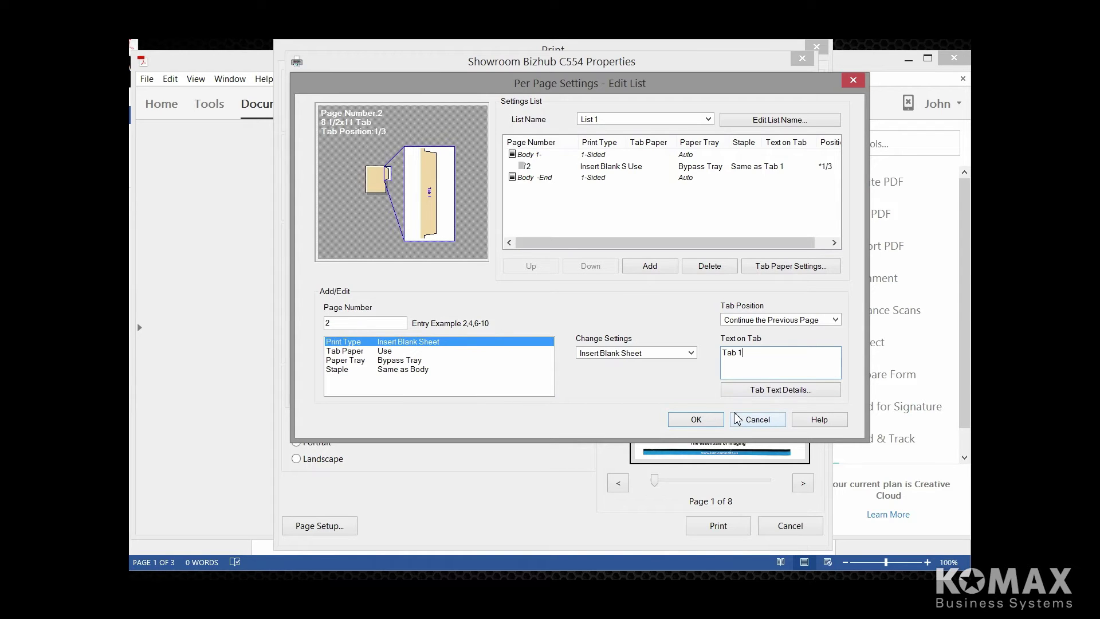
Add a per-page entry for page 4 and set its paper tray to Bypass Tray
{"action": "left_click", "coordinate": [650, 267]}
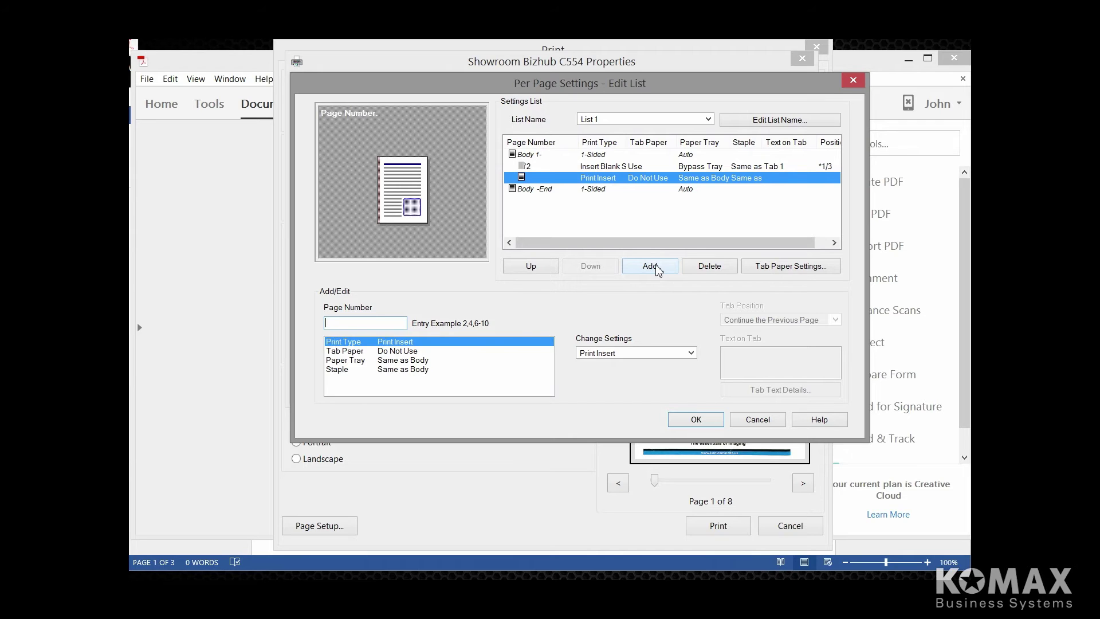
{"action": "type", "text": "4"}
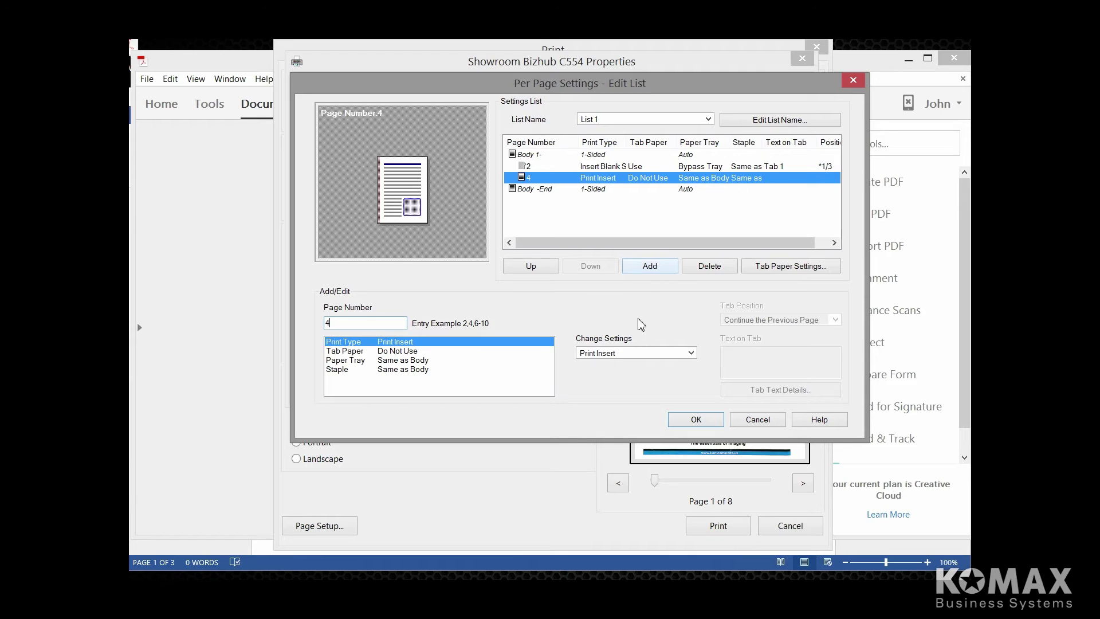
{"action": "left_click", "coordinate": [415, 361]}
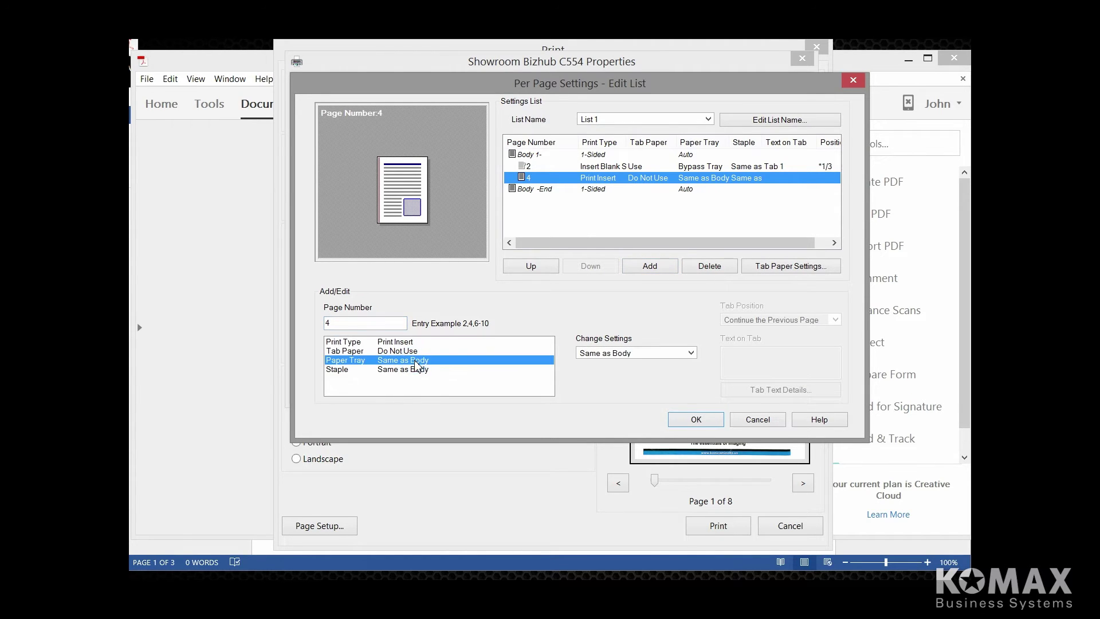
{"action": "left_click", "coordinate": [692, 352]}
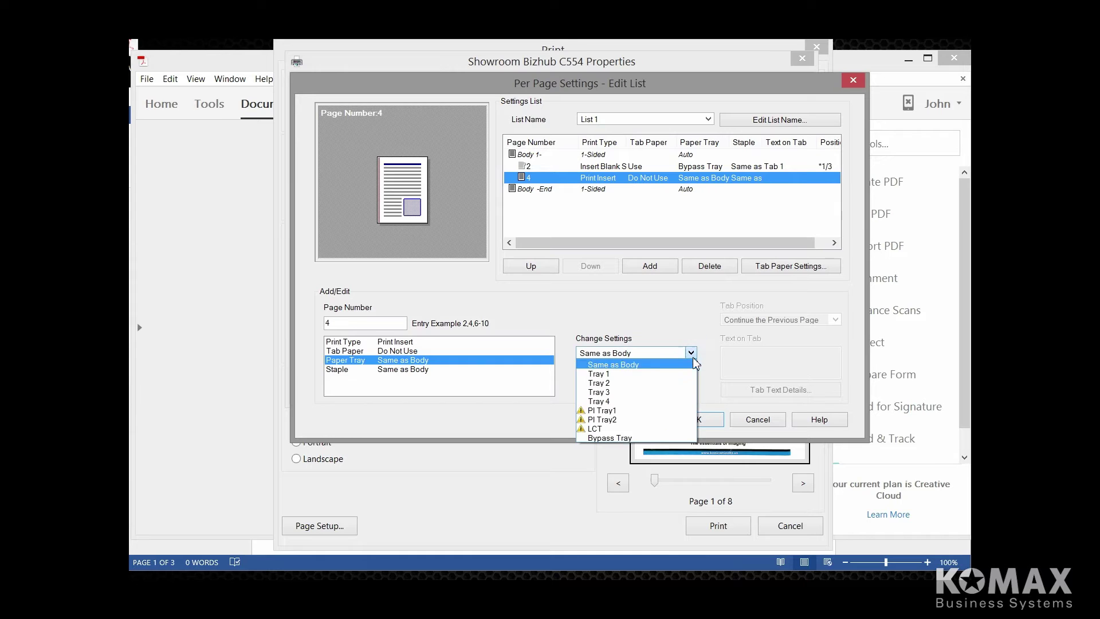
{"action": "left_click", "coordinate": [627, 438]}
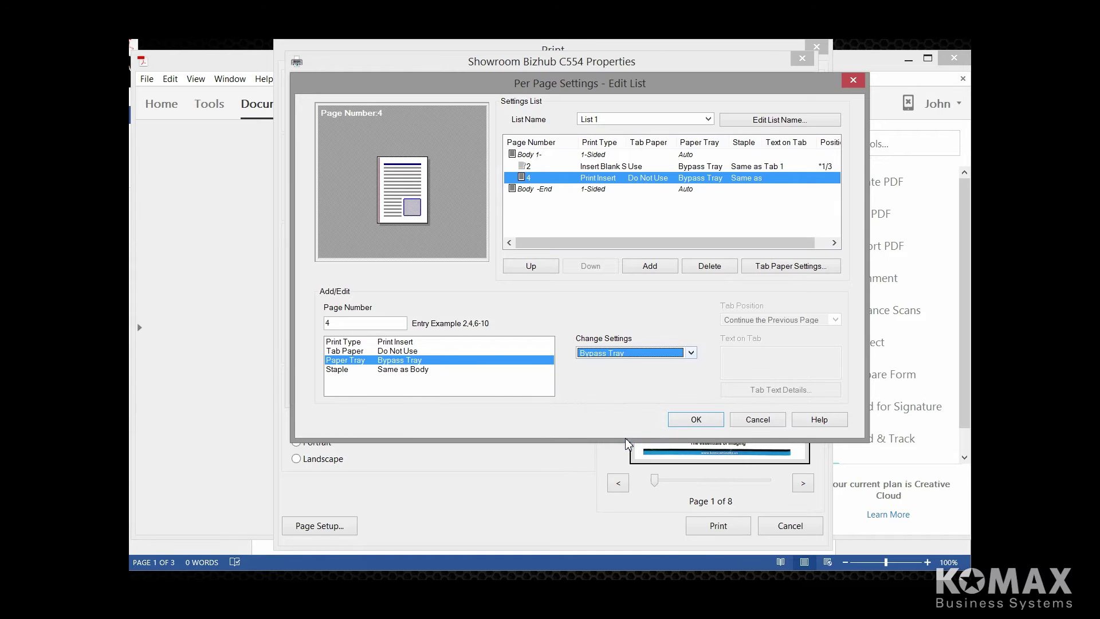
Set the page 4 entry's tab paper to Use and its print type to Insert Blank Sheet
{"action": "left_click", "coordinate": [408, 351]}
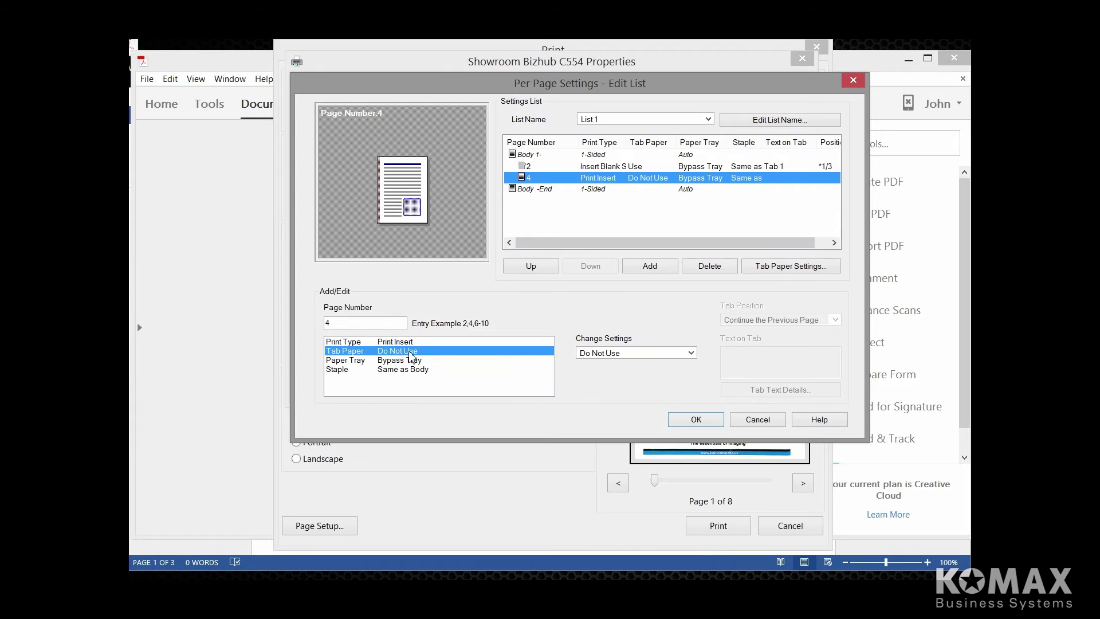
{"action": "left_click", "coordinate": [691, 352]}
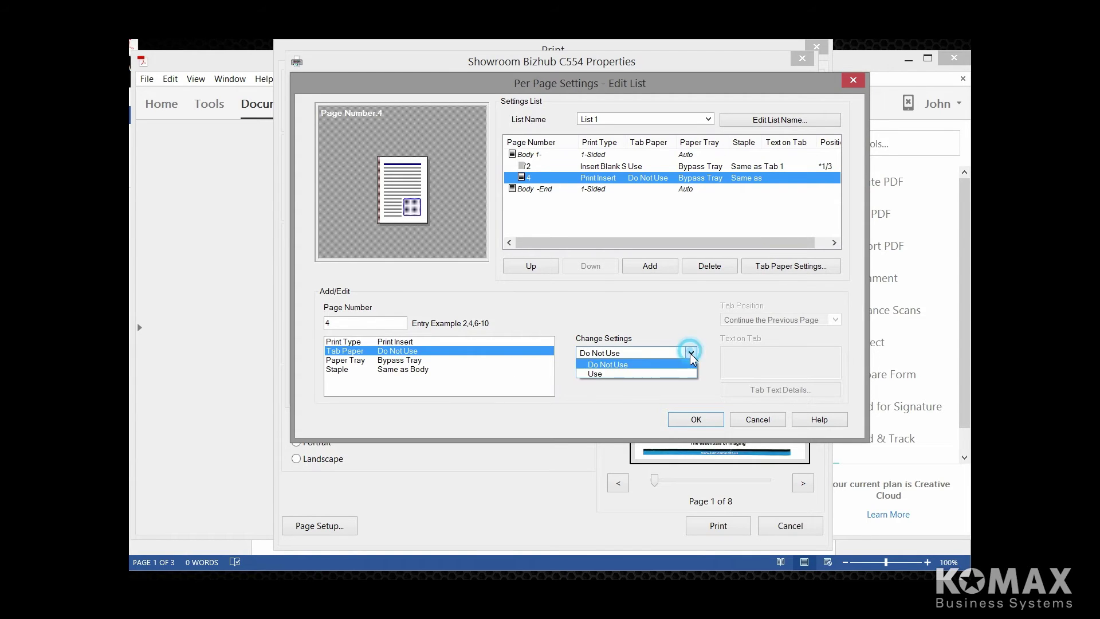
{"action": "left_click", "coordinate": [665, 374]}
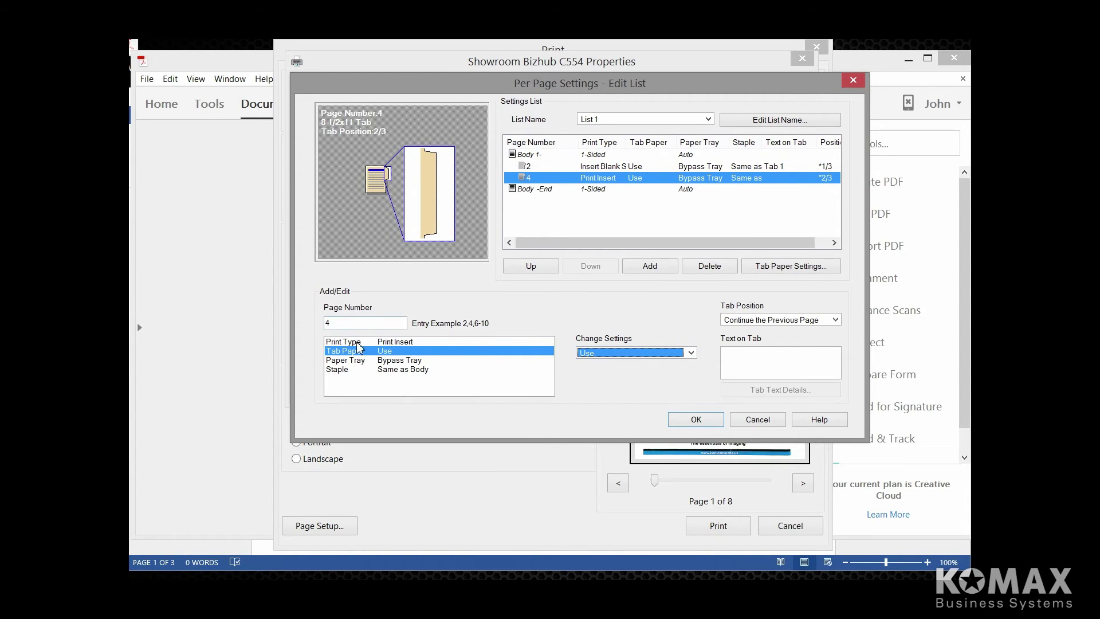
{"action": "left_click", "coordinate": [397, 342]}
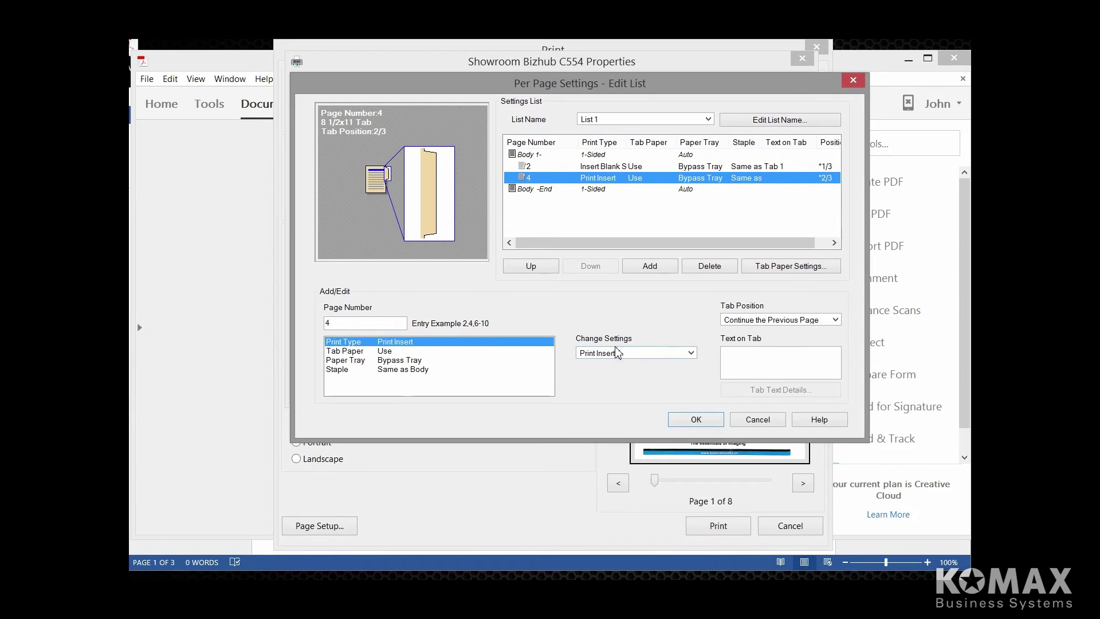
{"action": "left_click", "coordinate": [691, 353]}
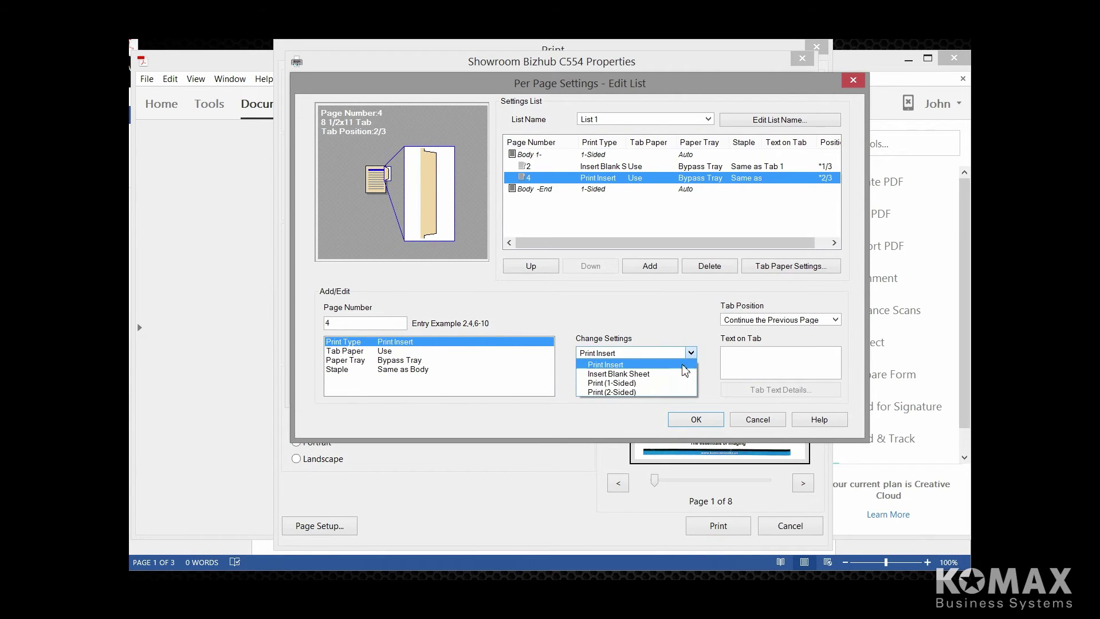
{"action": "left_click", "coordinate": [648, 375]}
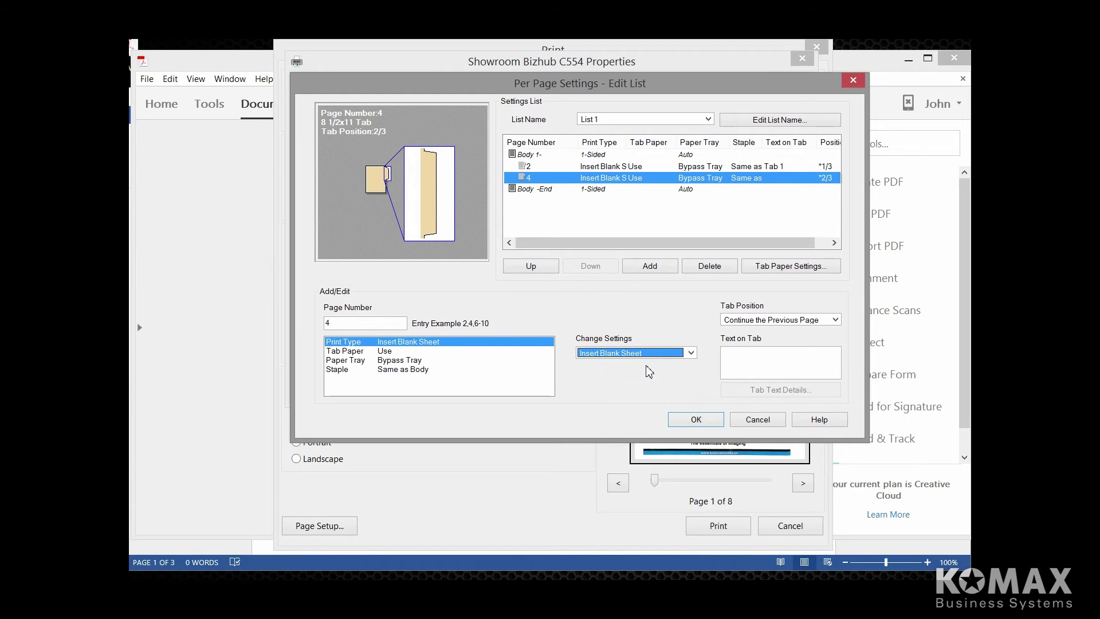
Enter "Tab 2" as the page 4 entry's tab text and set its font style to Bold
{"action": "left_click", "coordinate": [736, 356]}
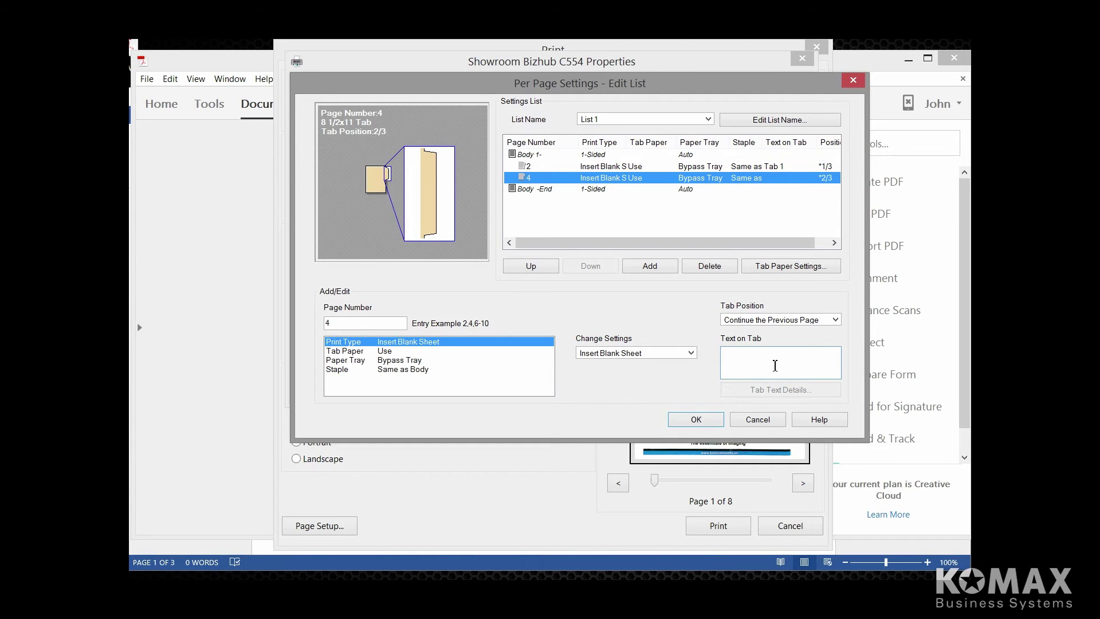
{"action": "type", "text": "Tab 2"}
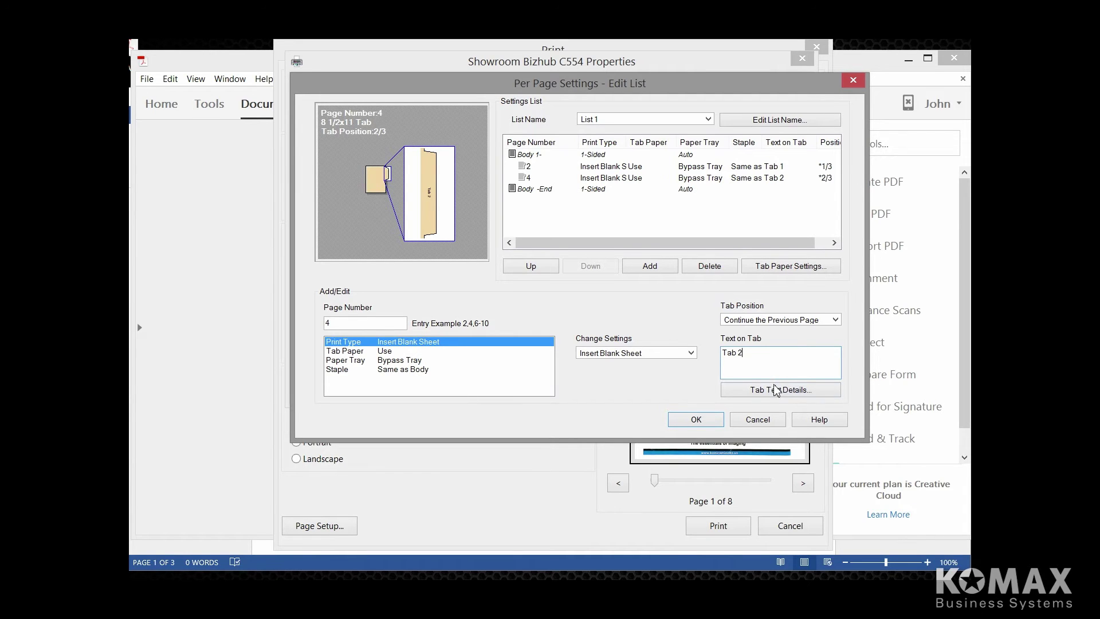
{"action": "left_click", "coordinate": [777, 390]}
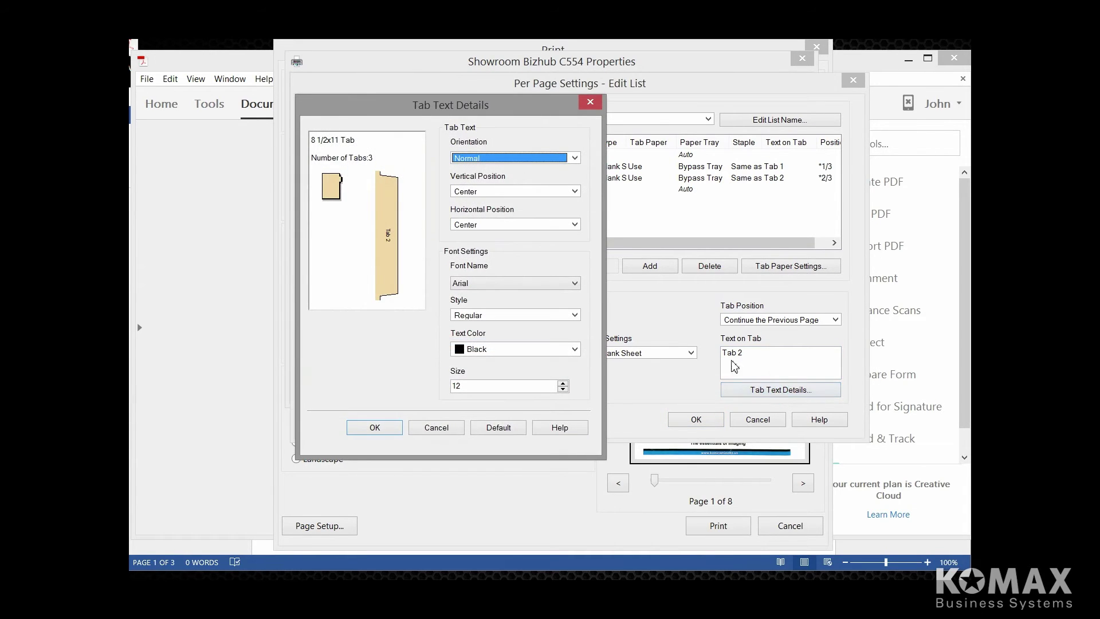
{"action": "left_click", "coordinate": [575, 316]}
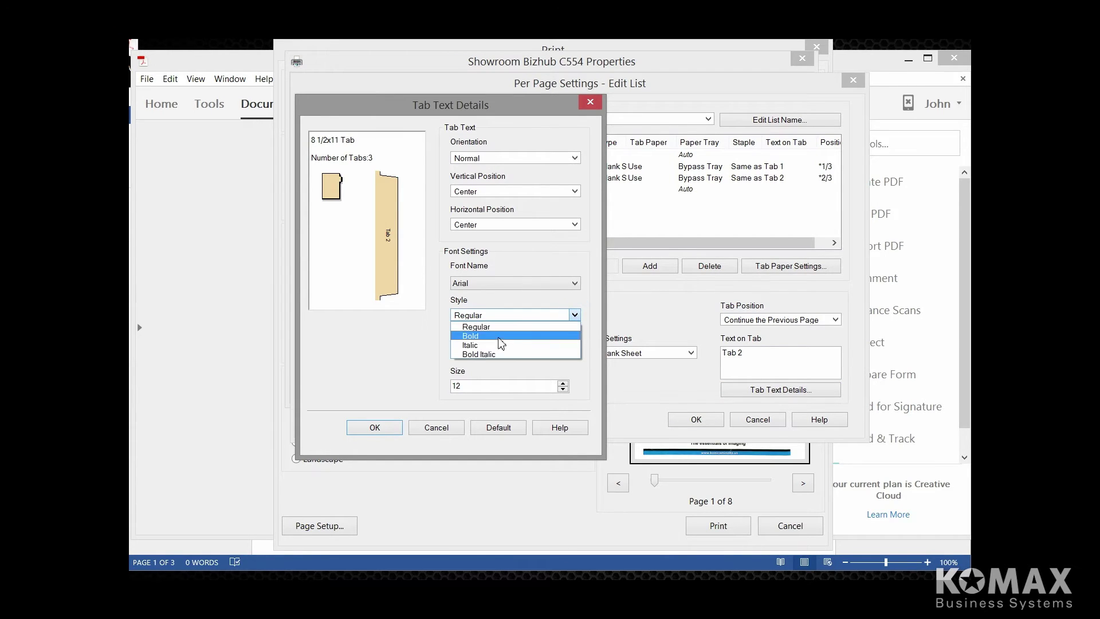
{"action": "left_click", "coordinate": [544, 333]}
Set the page 4 tab text color to Navy and increase its font size by two steps
{"action": "left_click", "coordinate": [575, 349]}
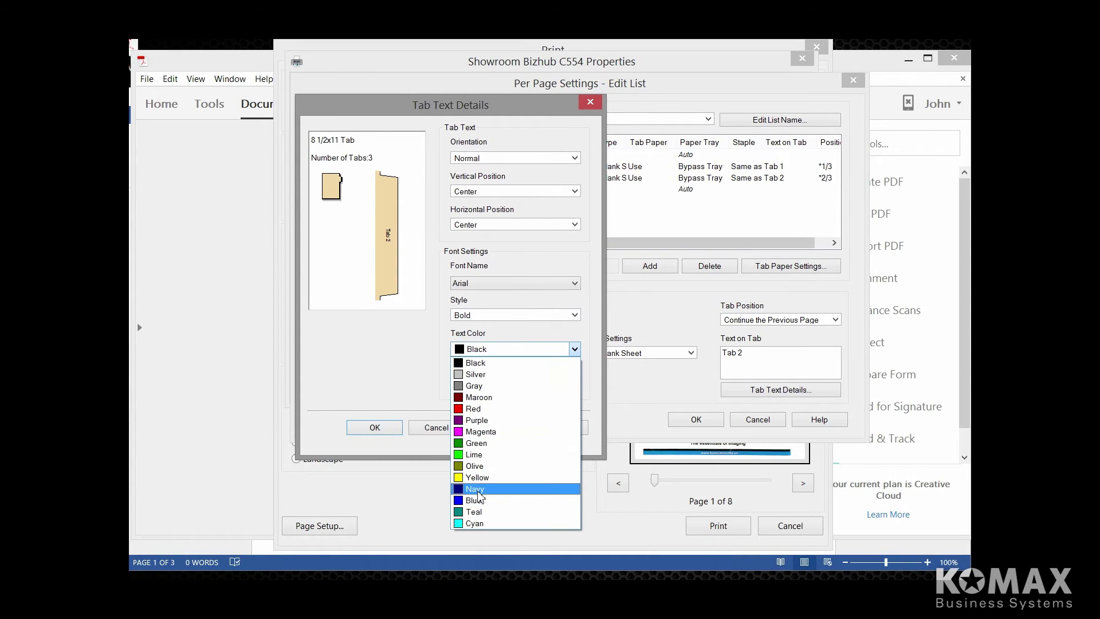
{"action": "left_click", "coordinate": [479, 488]}
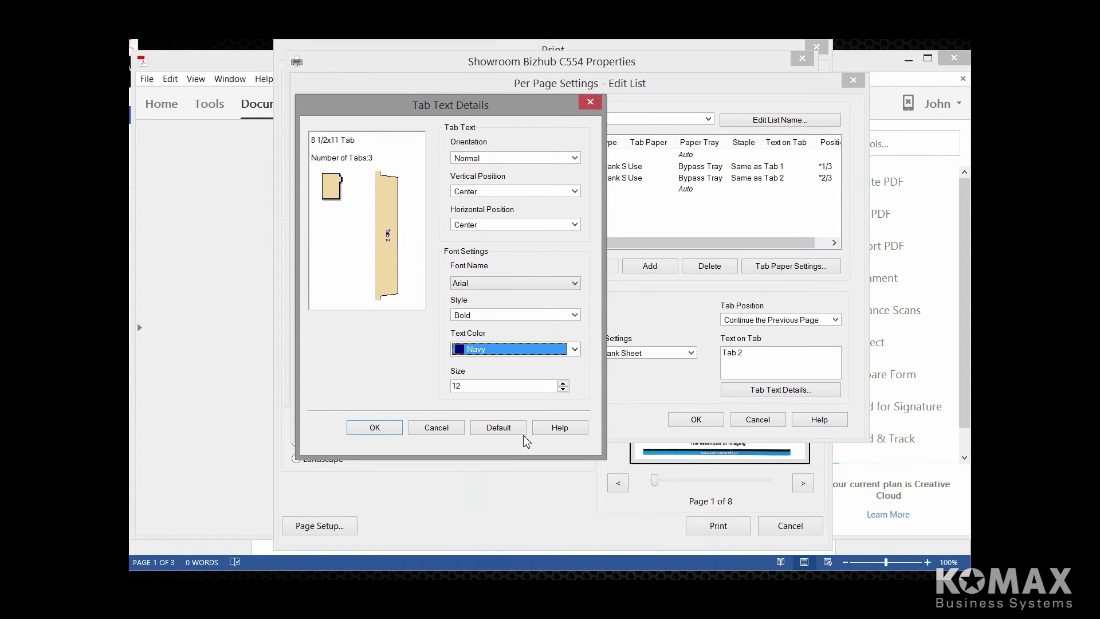
{"action": "left_click", "coordinate": [563, 382]}
{"action": "left_click", "coordinate": [563, 382]}
{"action": "left_click", "coordinate": [375, 429]}
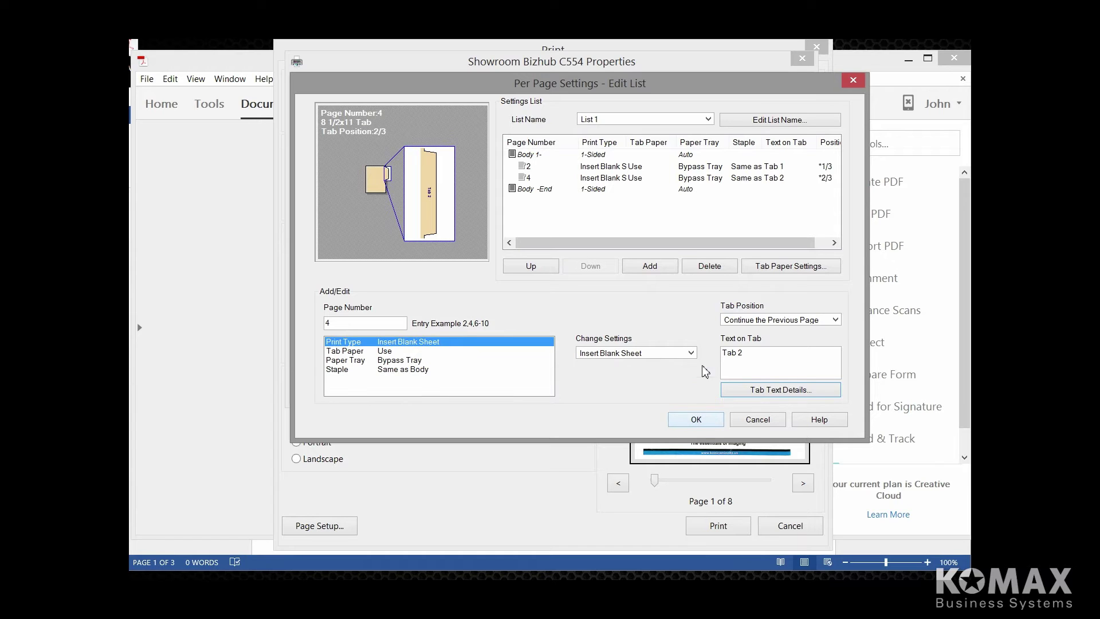
Add a per-page entry for page 6 and set its paper tray to Bypass Tray
{"action": "left_click", "coordinate": [652, 268]}
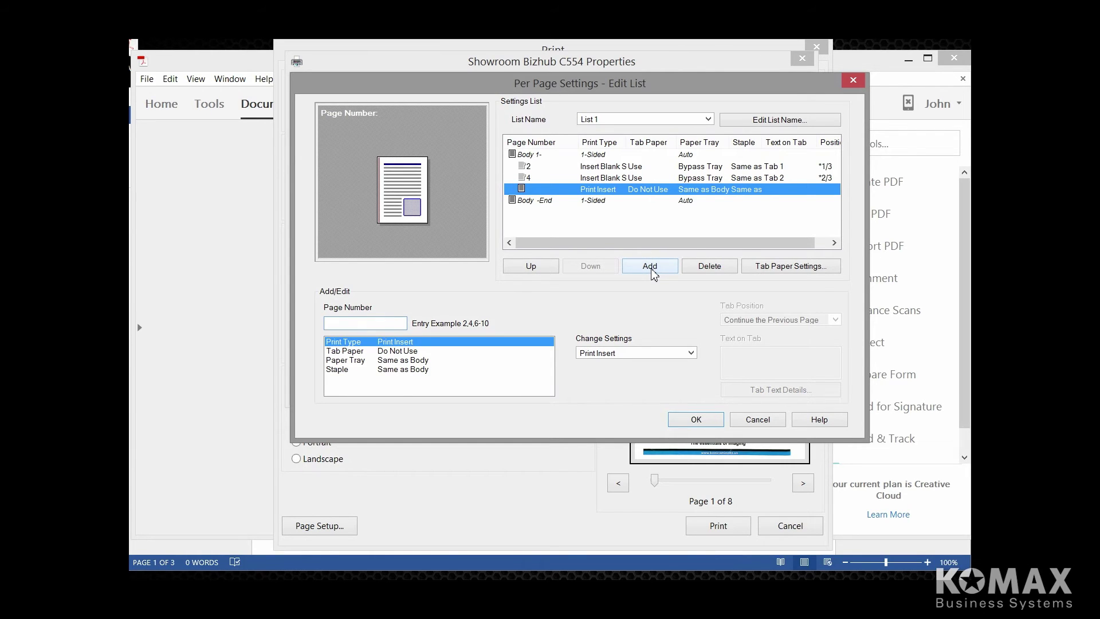
{"action": "type", "text": "6"}
{"action": "left_click", "coordinate": [419, 361]}
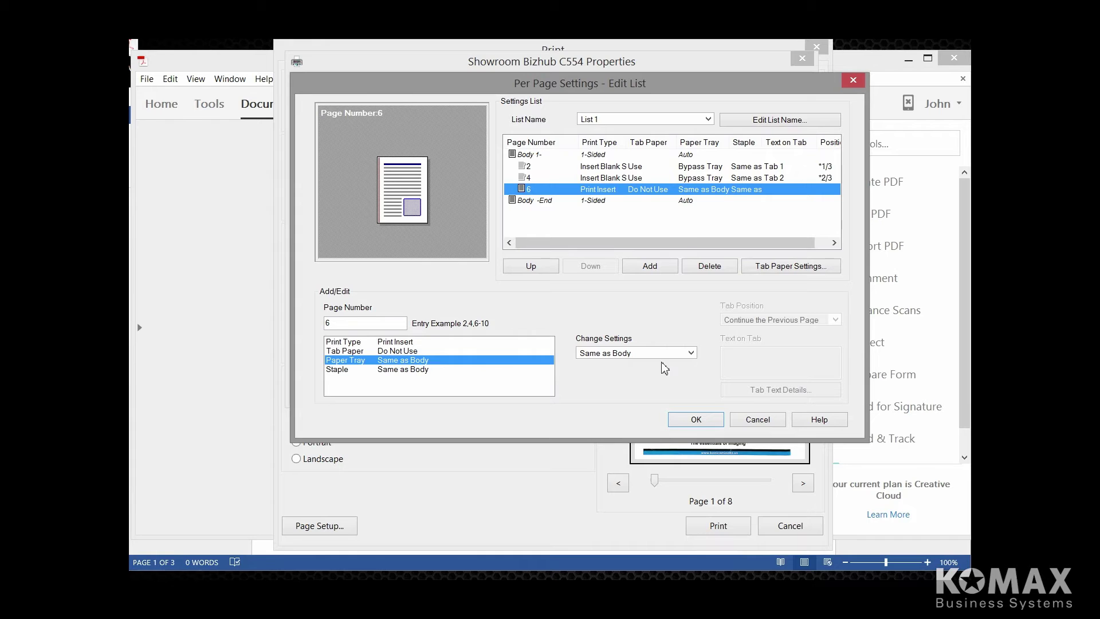
{"action": "left_click", "coordinate": [691, 353]}
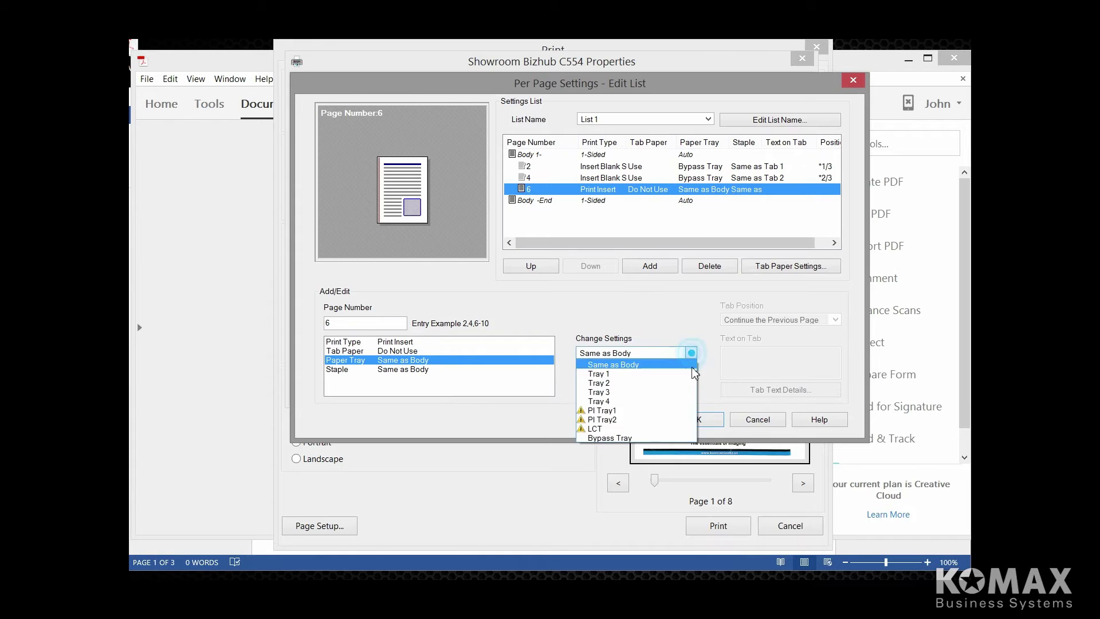
{"action": "left_click", "coordinate": [630, 438]}
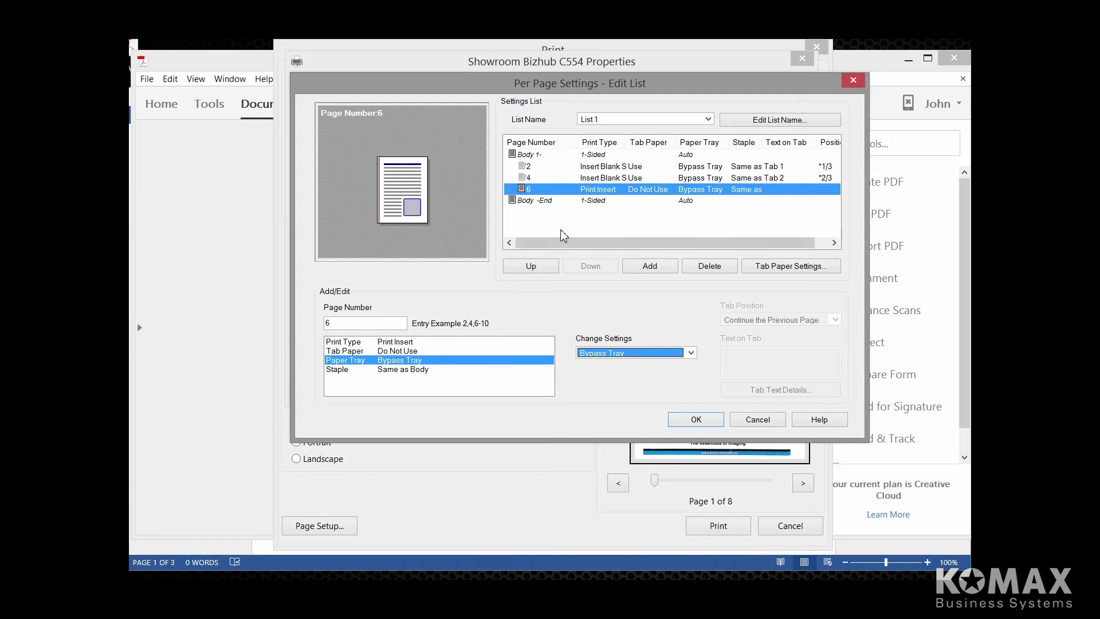
Set the page 6 entry's tab paper to Use and its print type to Insert Blank Sheet
{"action": "left_click", "coordinate": [391, 352]}
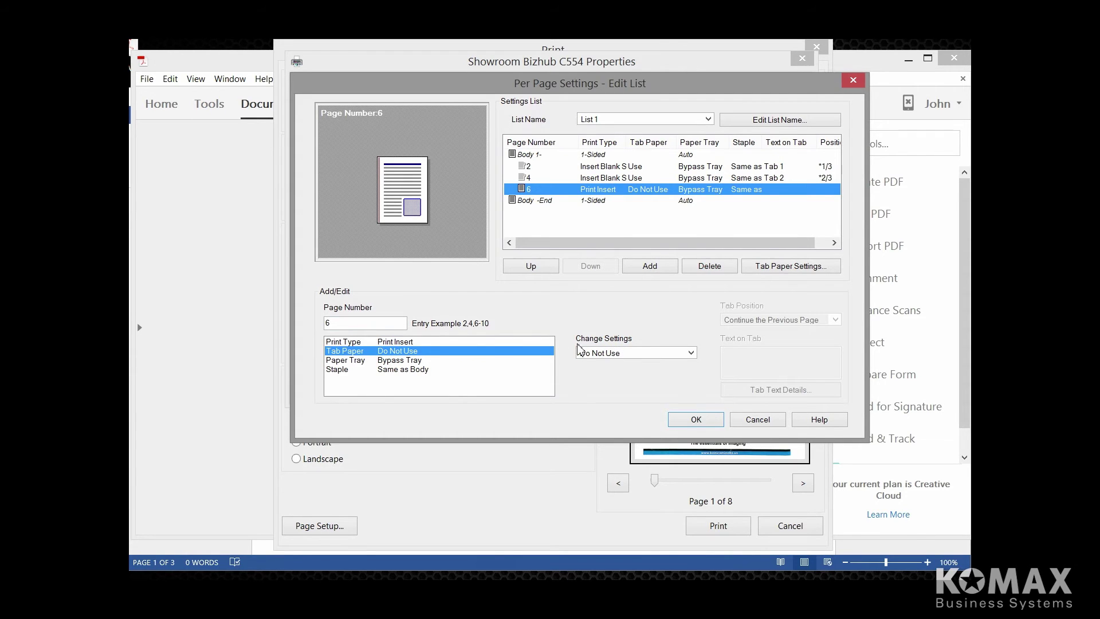
{"action": "left_click", "coordinate": [691, 353]}
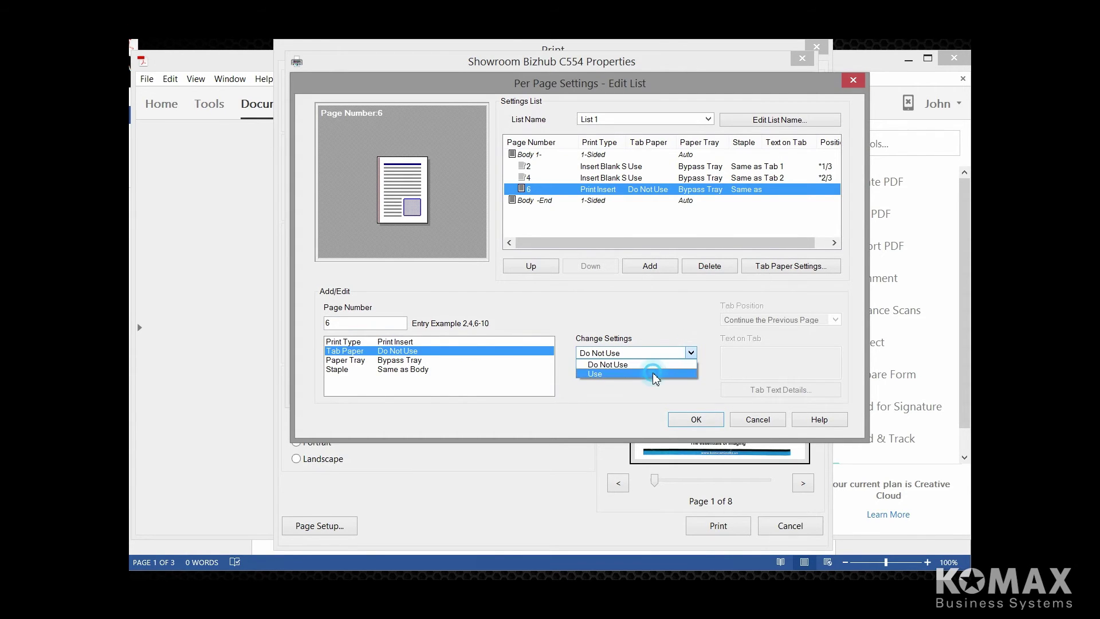
{"action": "left_click", "coordinate": [652, 373]}
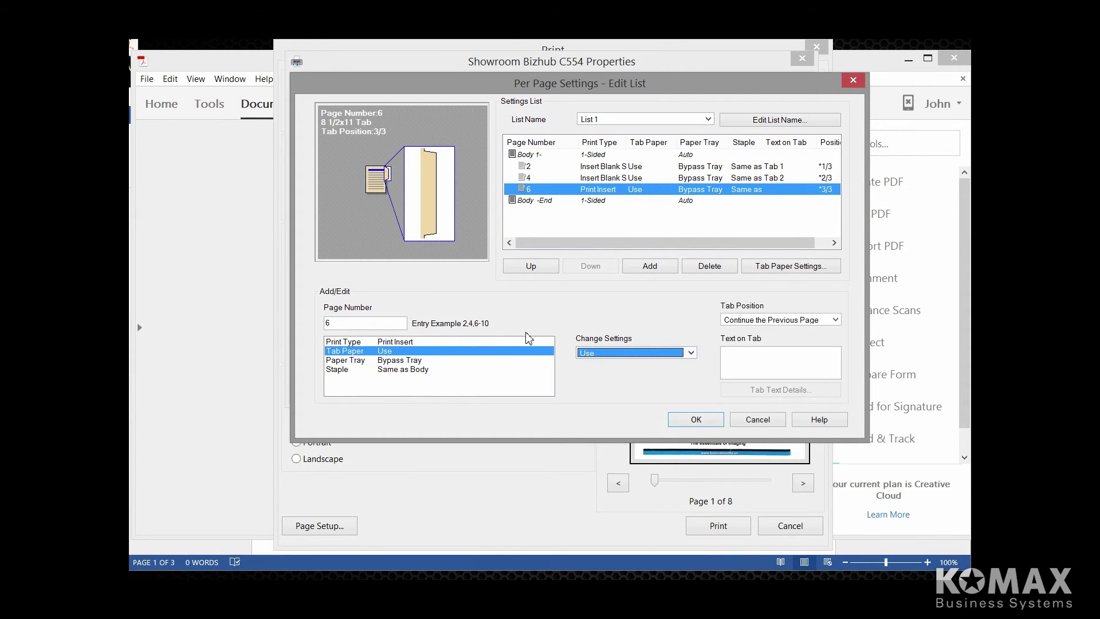
{"action": "left_click", "coordinate": [403, 342]}
{"action": "left_click", "coordinate": [691, 352]}
{"action": "left_click", "coordinate": [619, 374]}
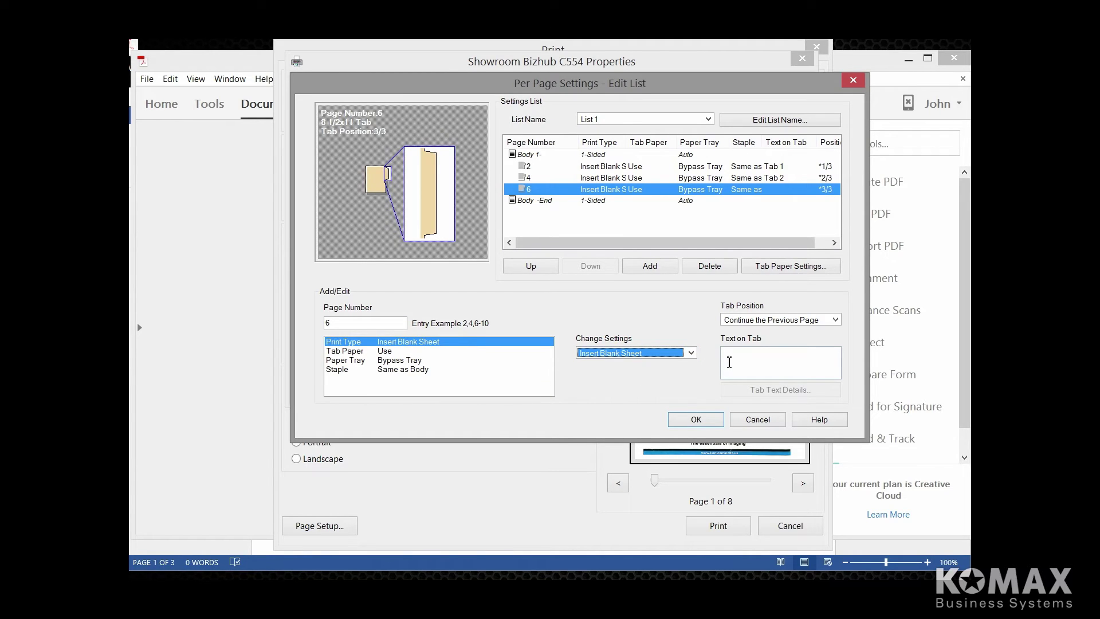
Enter "Tab 3" as the page 6 entry's tab text and set its font style to Bold
{"action": "left_click", "coordinate": [735, 358]}
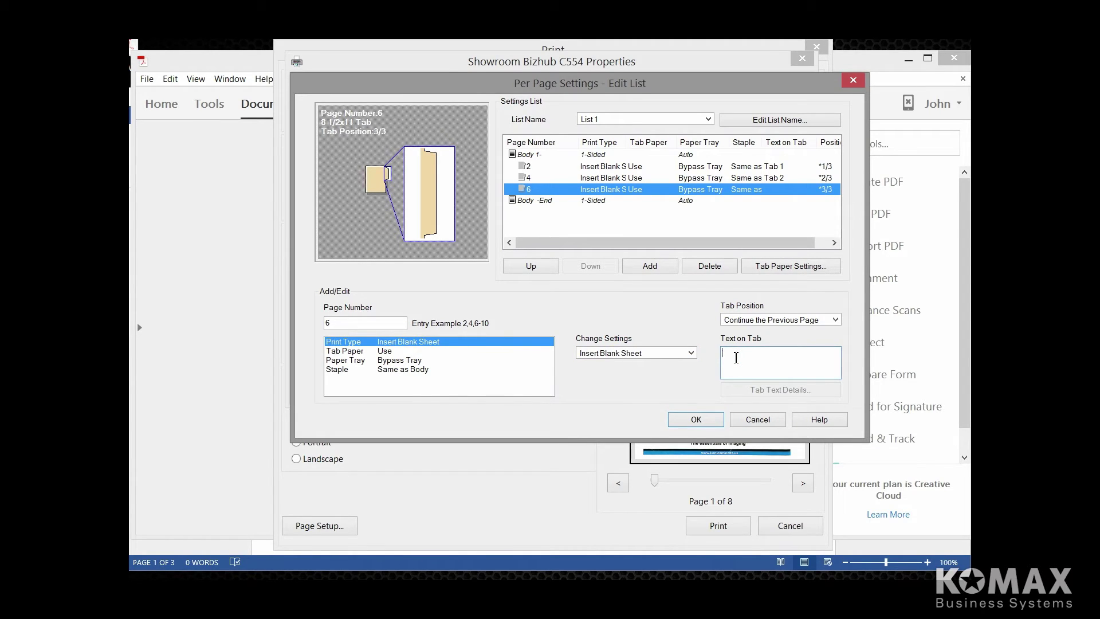
{"action": "type", "text": "T"}
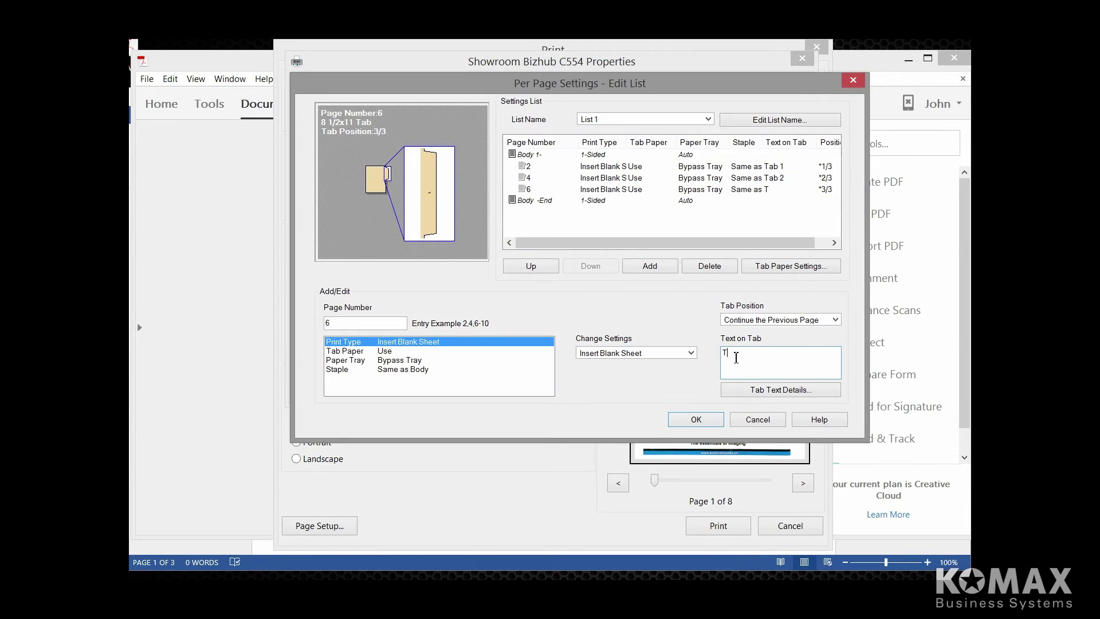
{"action": "type", "text": "ab"}
{"action": "left_click", "coordinate": [761, 392]}
{"action": "left_click", "coordinate": [575, 316]}
{"action": "left_click", "coordinate": [483, 338]}
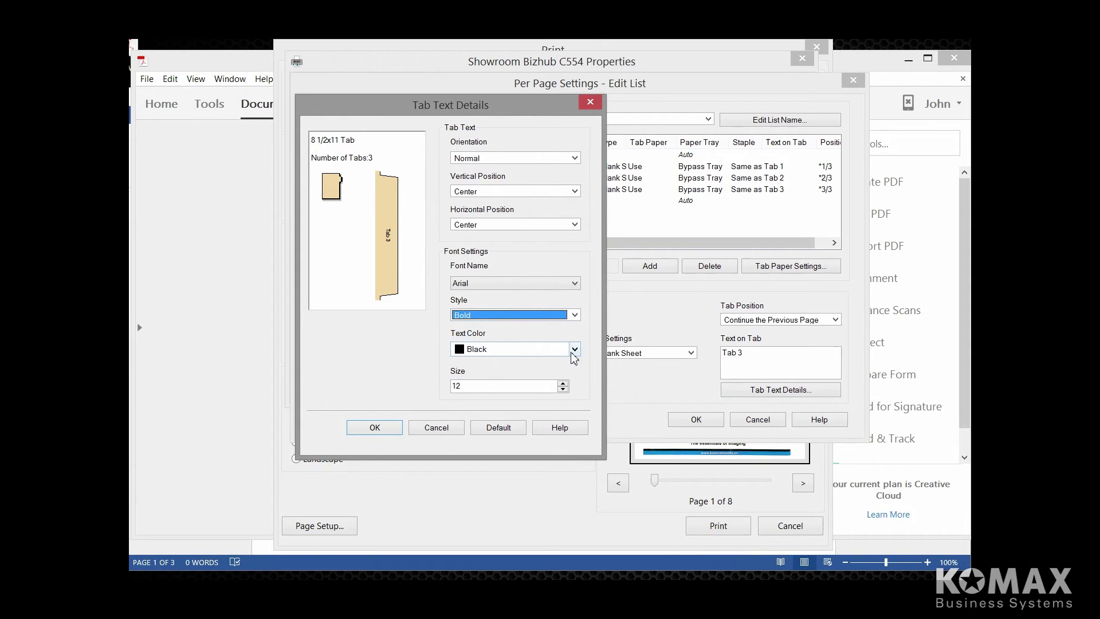
Set the page 6 tab text color to Navy and its font size to 14
{"action": "left_click", "coordinate": [575, 349]}
{"action": "left_click", "coordinate": [500, 489]}
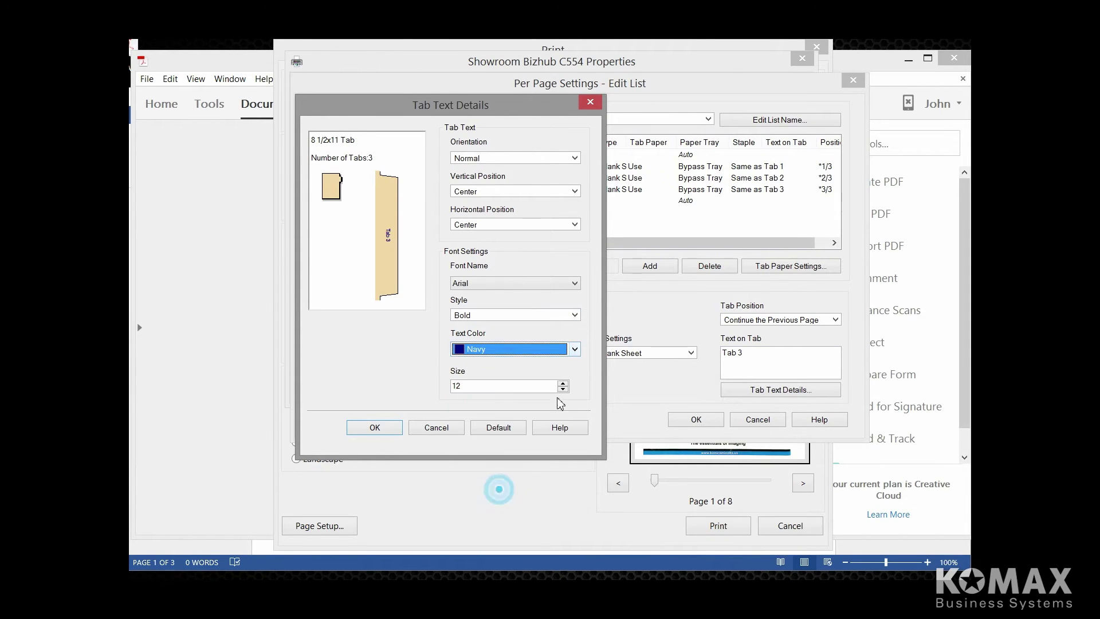
{"action": "left_click", "coordinate": [563, 383]}
{"action": "left_click", "coordinate": [563, 383]}
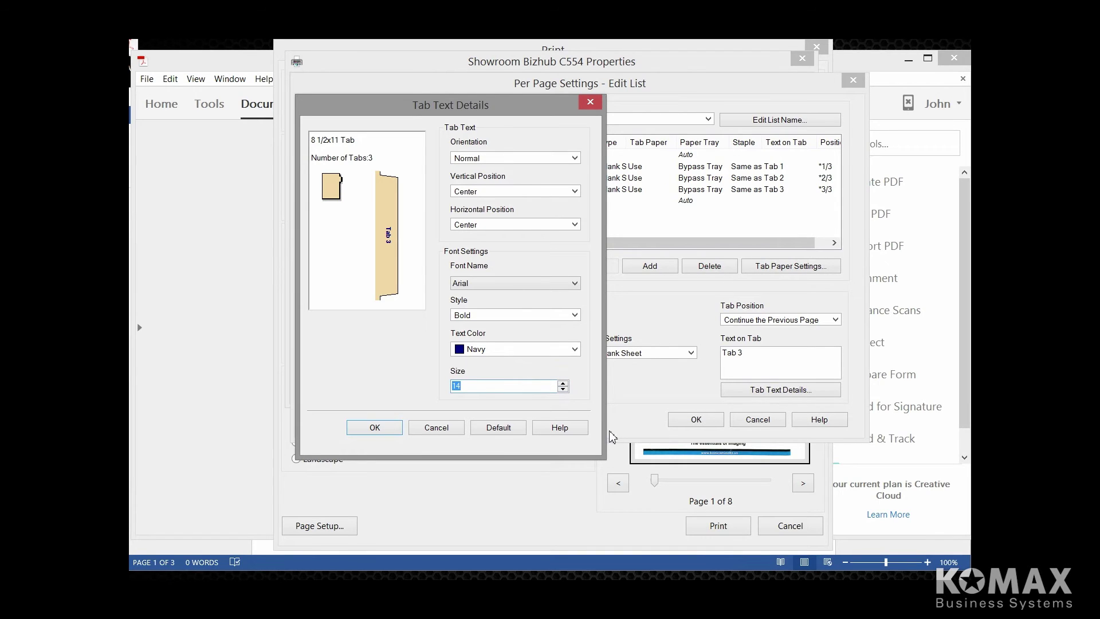
{"action": "left_click", "coordinate": [386, 429]}
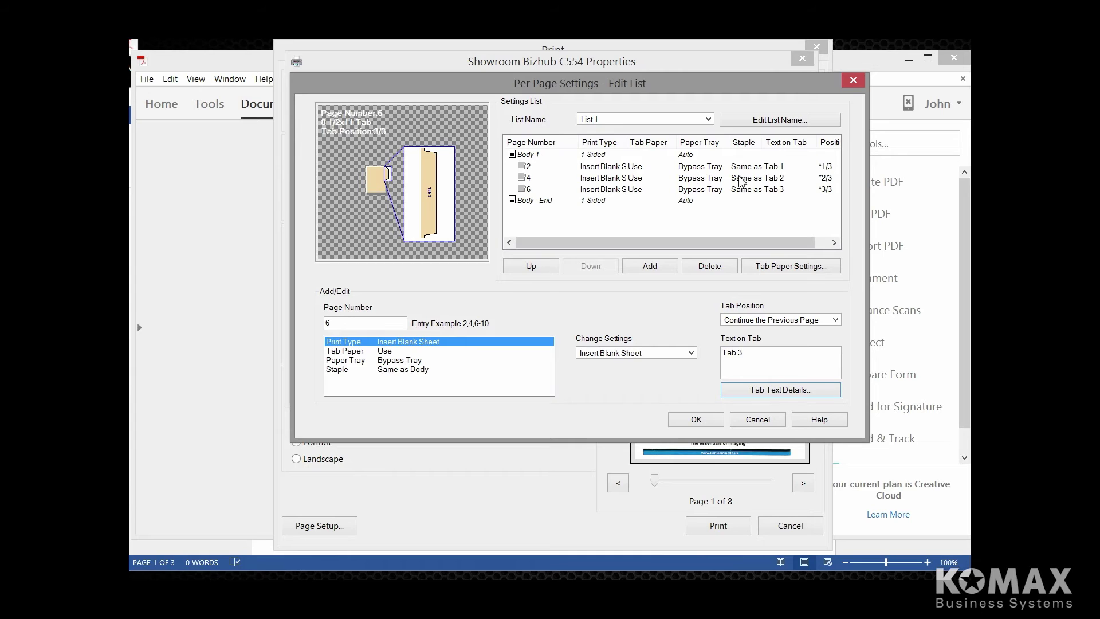
Review the three tab entries' settings and rename the per-page settings list as "test tab"
{"action": "left_click_drag", "start_coordinate": [780, 242], "coordinate": [817, 252]}
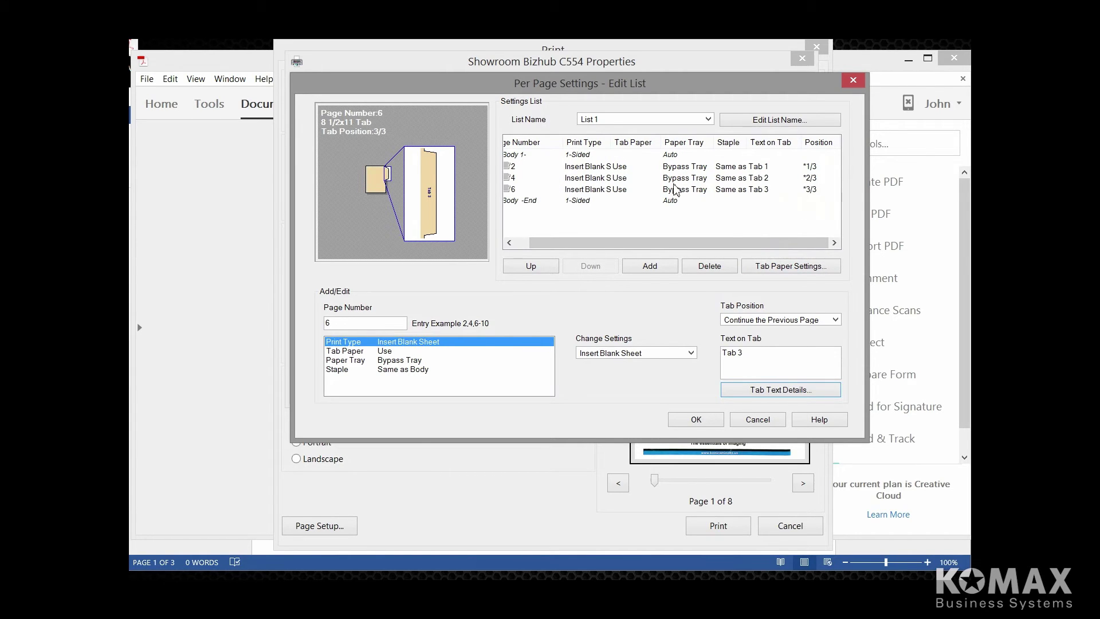
{"action": "left_click_drag", "start_coordinate": [725, 244], "coordinate": [711, 245]}
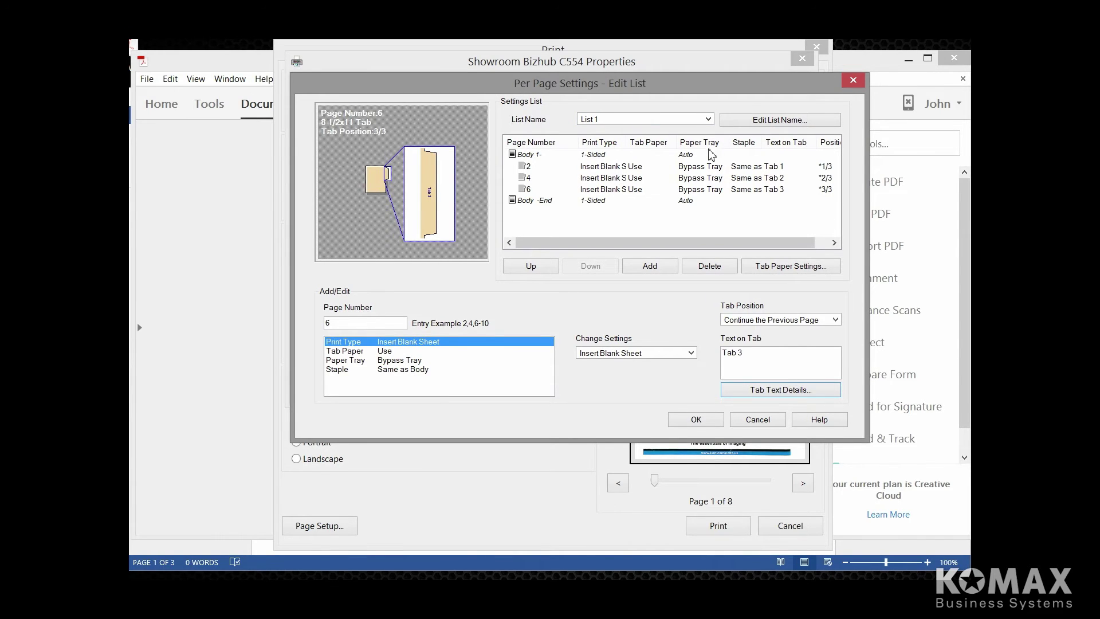
{"action": "left_click", "coordinate": [781, 122]}
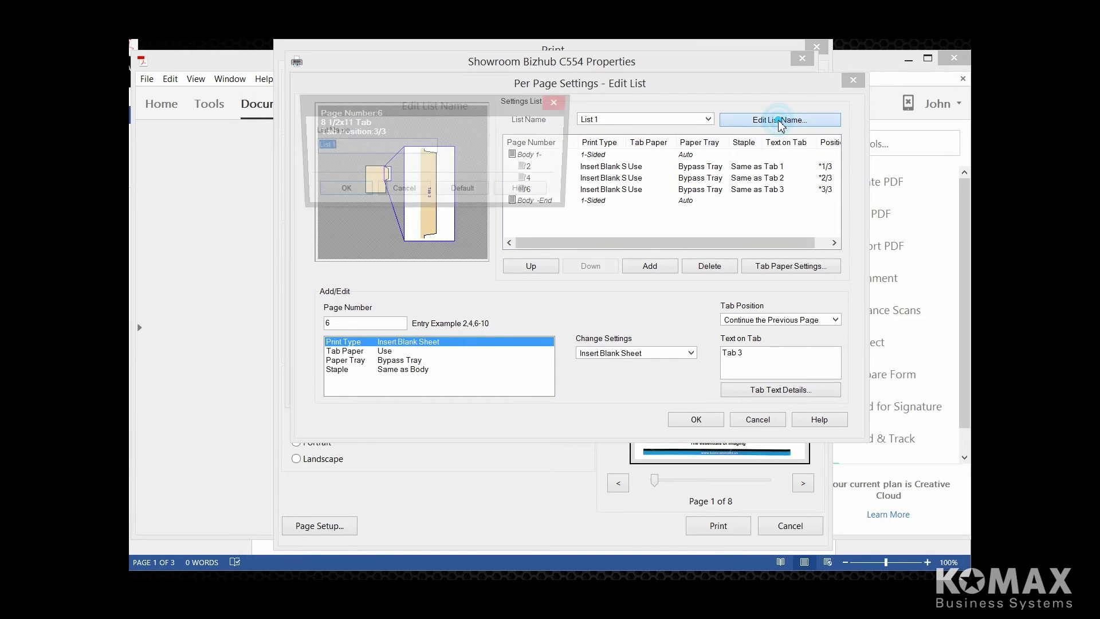
{"action": "key", "text": "BackSpace"}
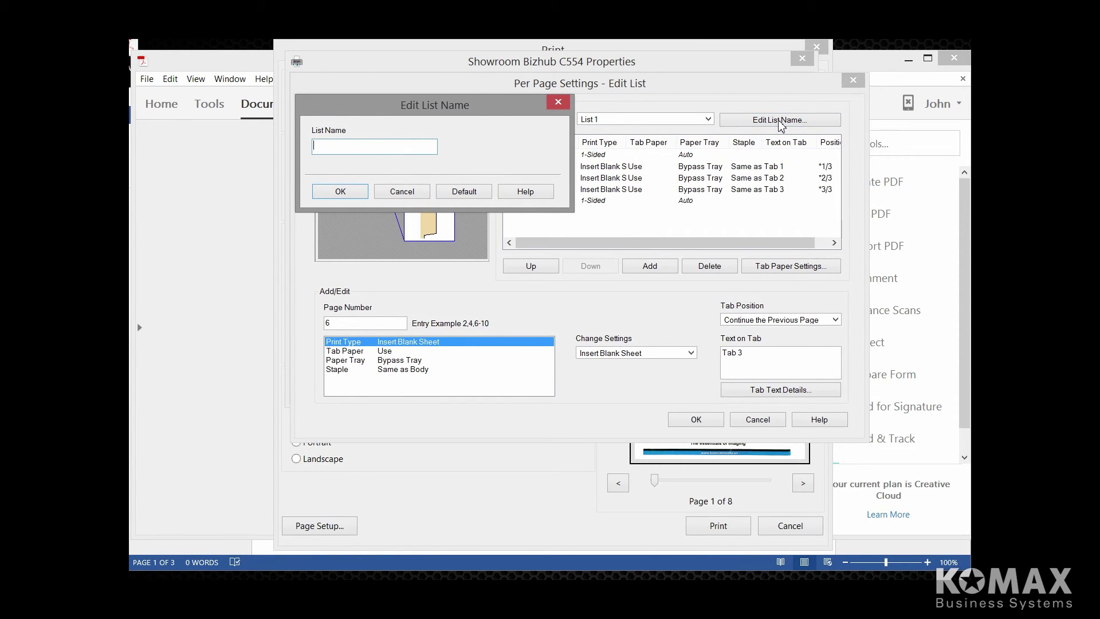
{"action": "type", "text": "test tab"}
{"action": "left_click", "coordinate": [341, 193]}
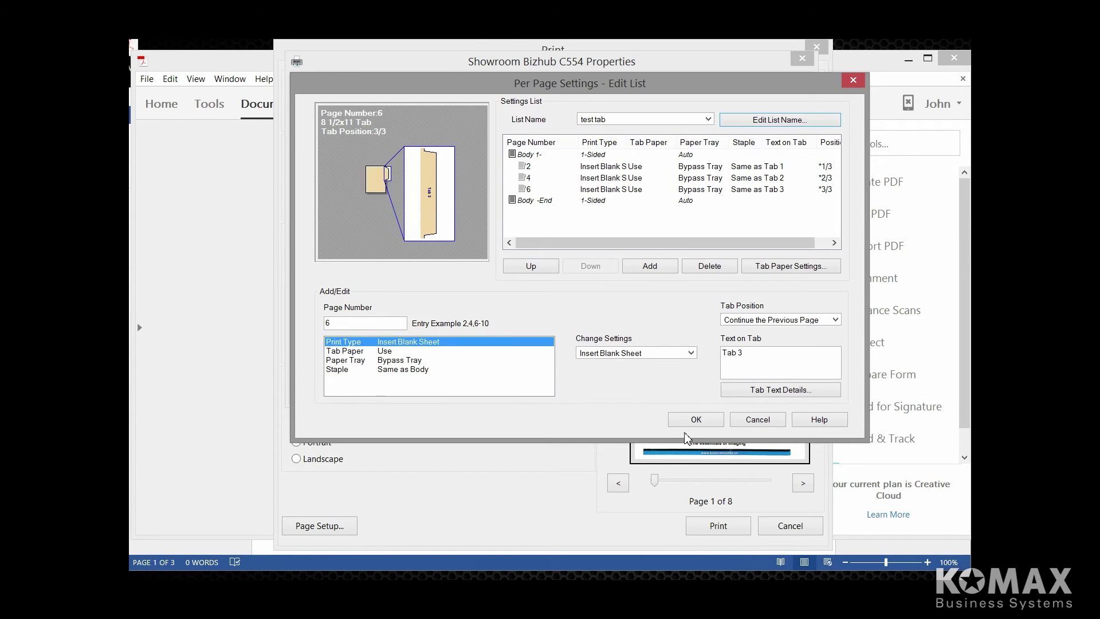
Accept the per-page list and the printer properties, and print the PDF on the Showroom Bizhub C554
{"action": "left_click", "coordinate": [705, 422]}
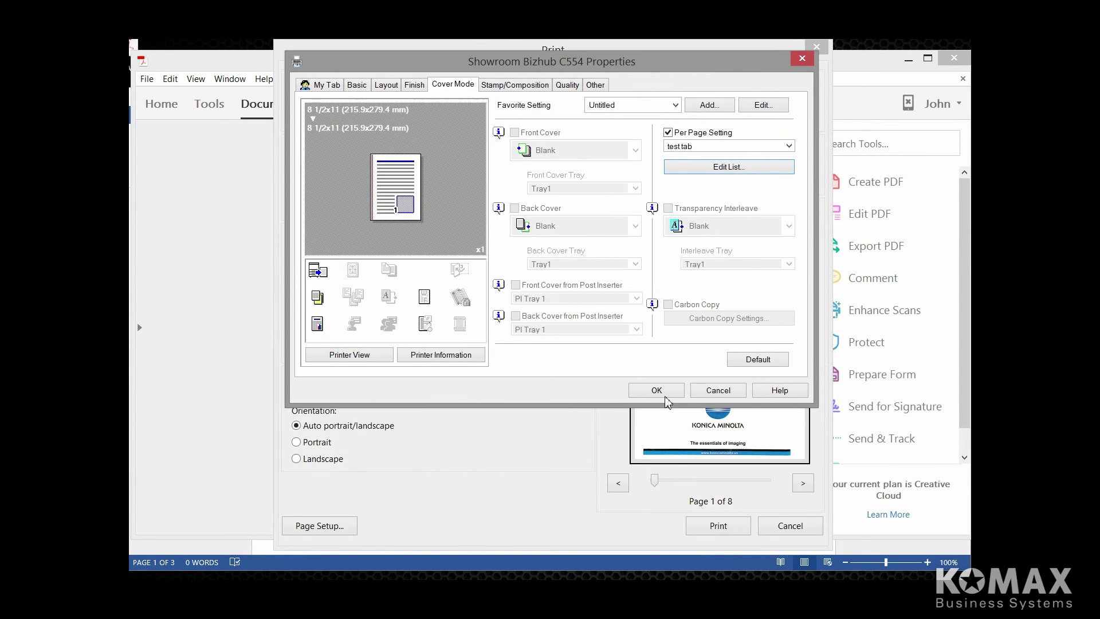
{"action": "left_click", "coordinate": [644, 390]}
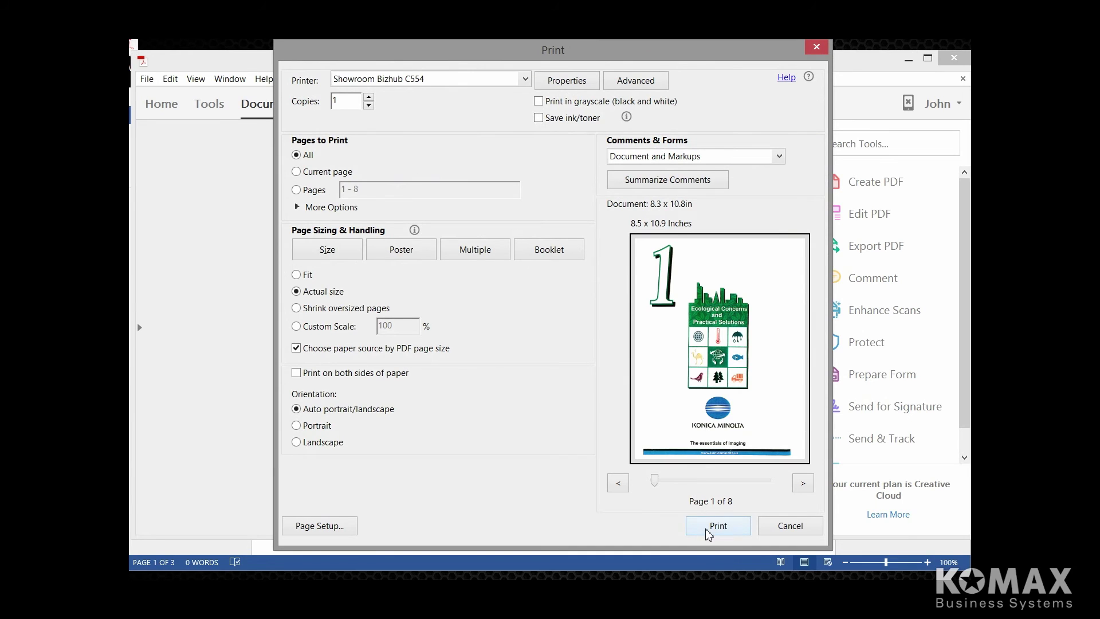
{"action": "left_click", "coordinate": [710, 526]}
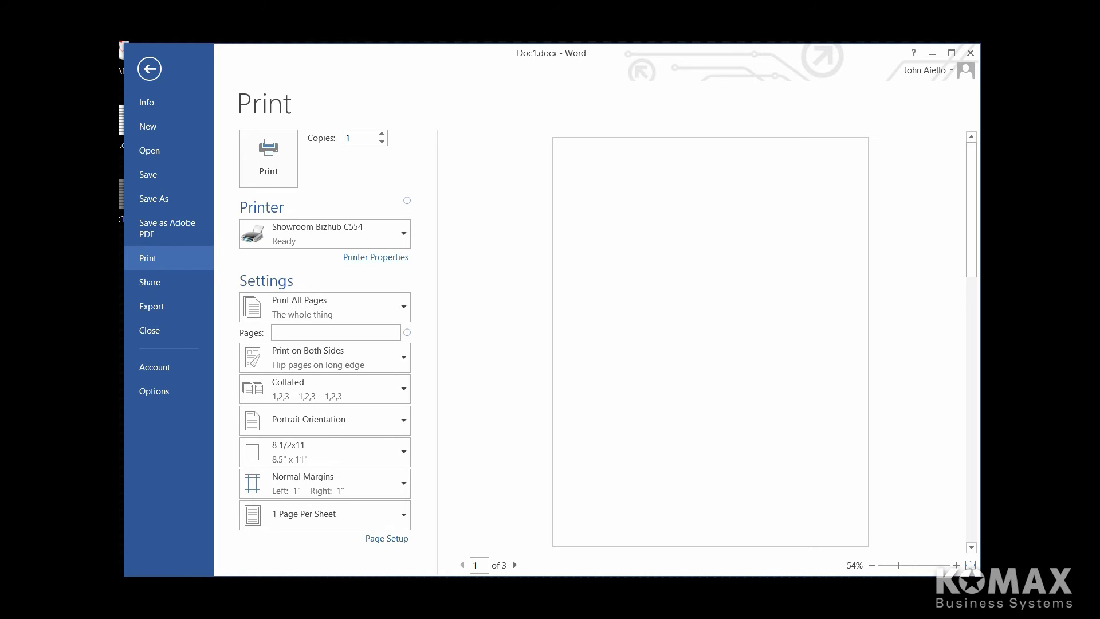
In Word, open the Showroom Bizhub C554 printer properties for Doc1.docx and set the print type to 1-Sided
{"action": "left_click", "coordinate": [384, 261]}
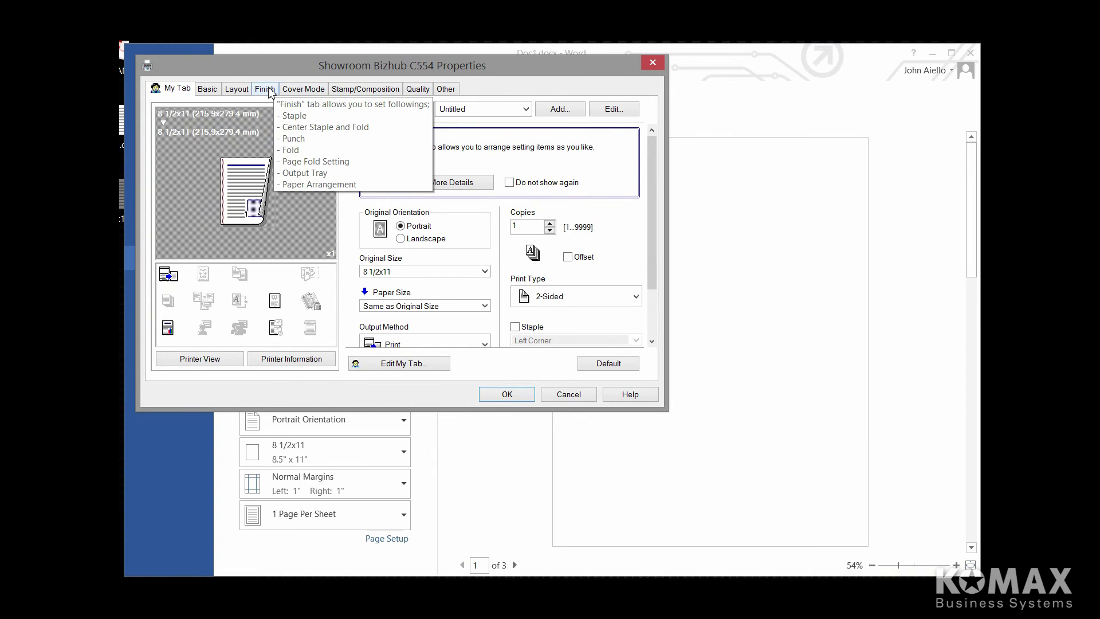
{"action": "left_click", "coordinate": [236, 89]}
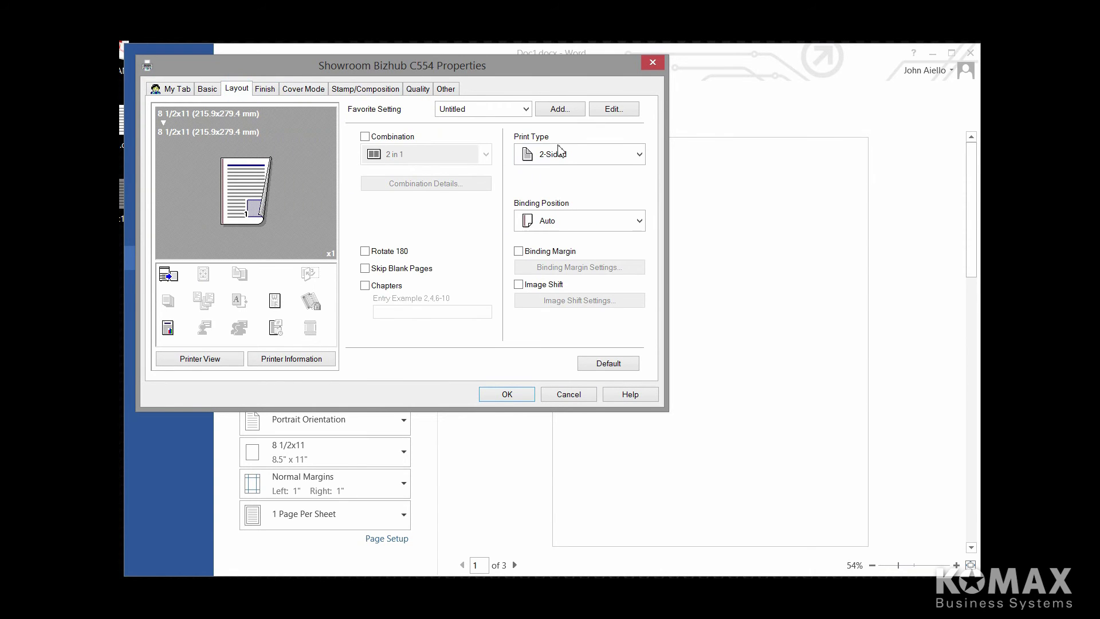
{"action": "left_click", "coordinate": [640, 154]}
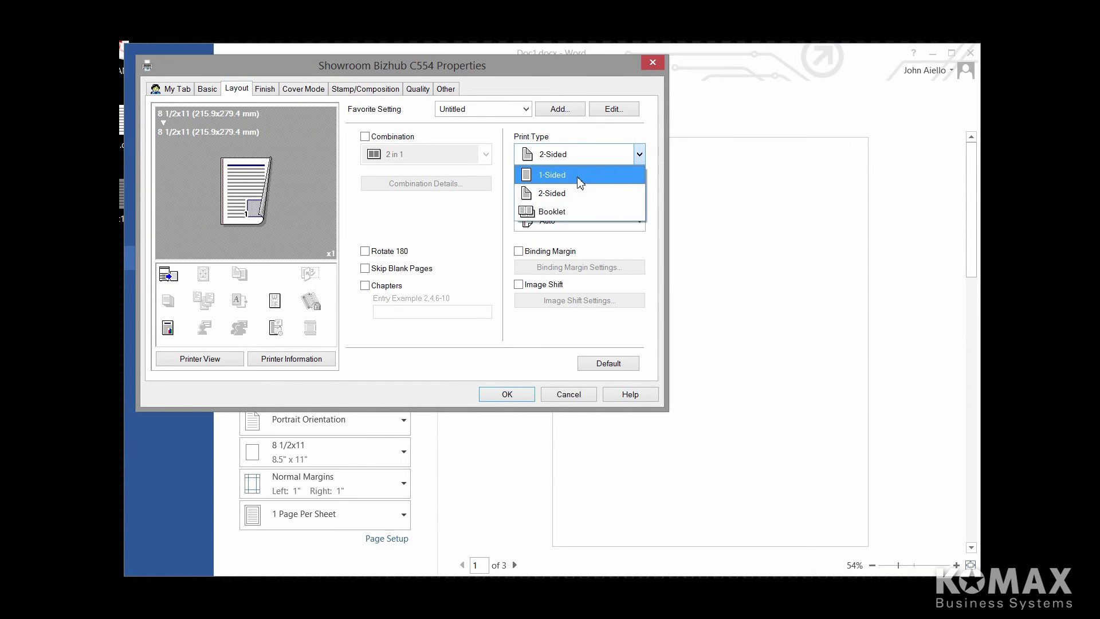
{"action": "left_click", "coordinate": [581, 182]}
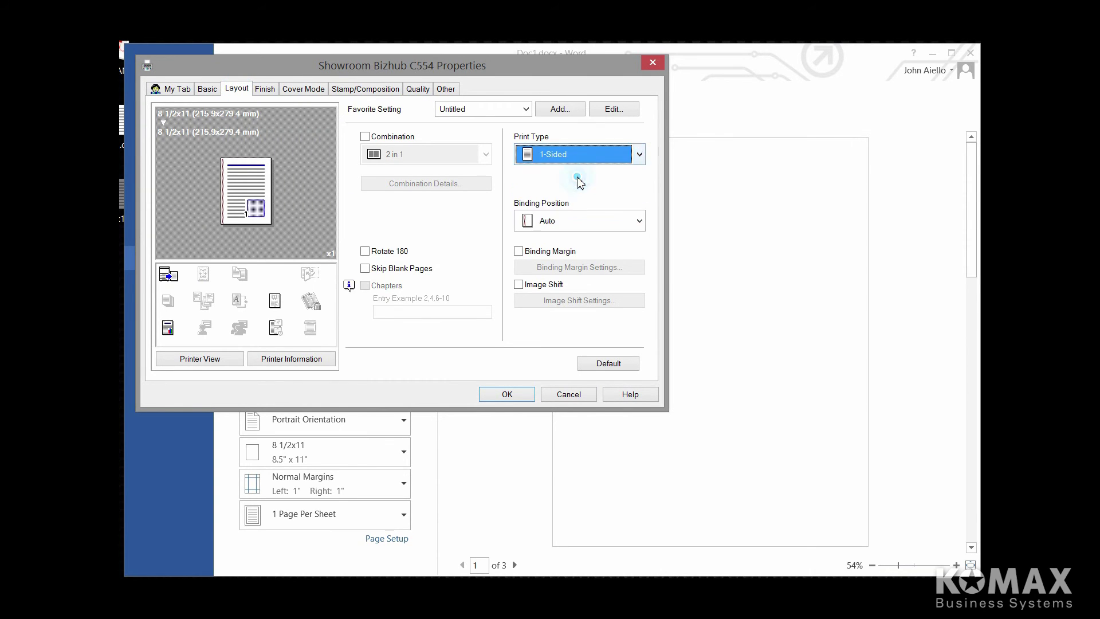
Enable the per-page setting with List 2 and open that list for editing
{"action": "left_click", "coordinate": [315, 92]}
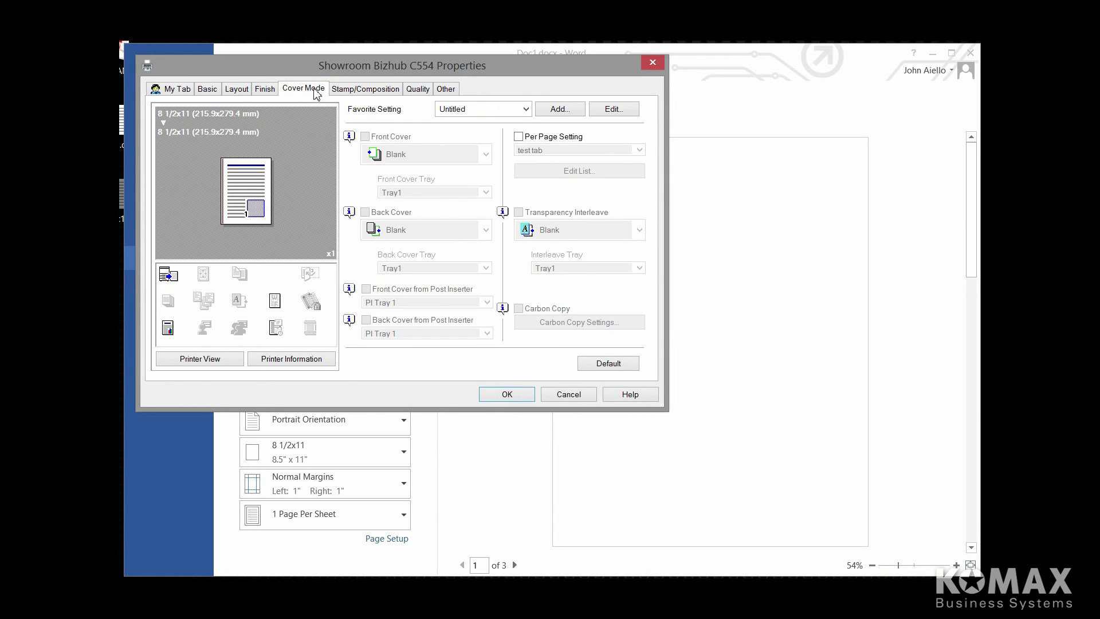
{"action": "left_click", "coordinate": [519, 136]}
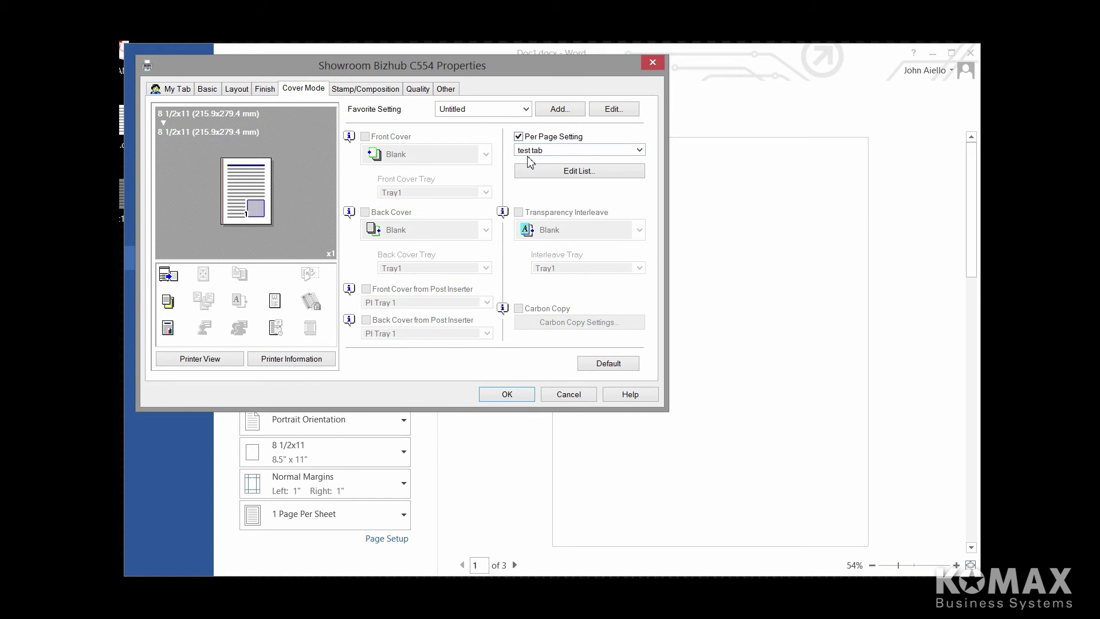
{"action": "left_click", "coordinate": [640, 151]}
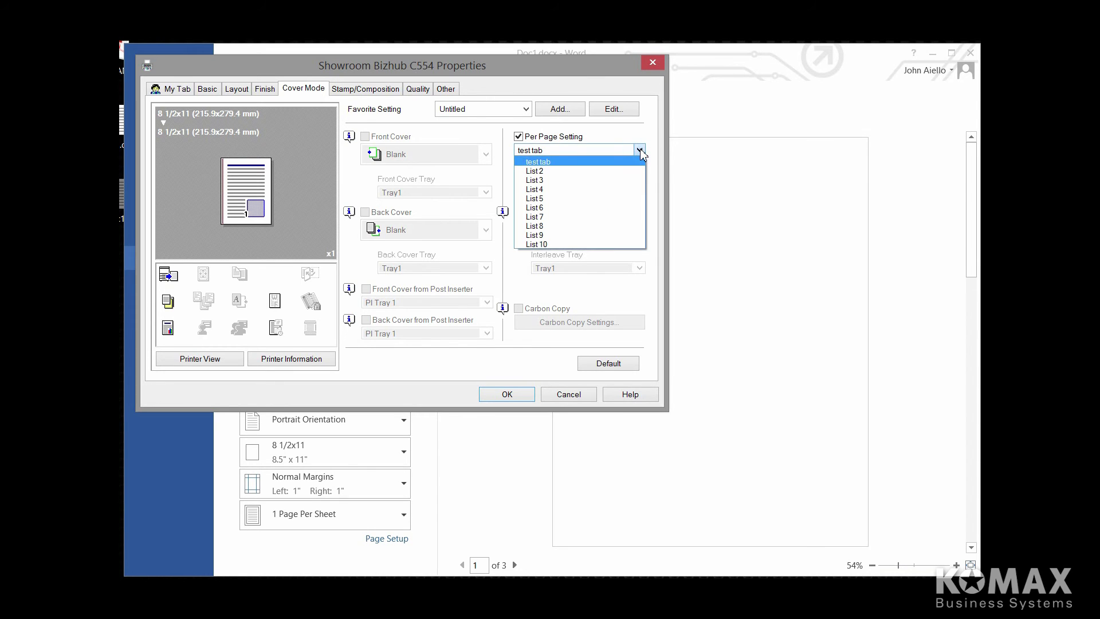
{"action": "left_click", "coordinate": [544, 170]}
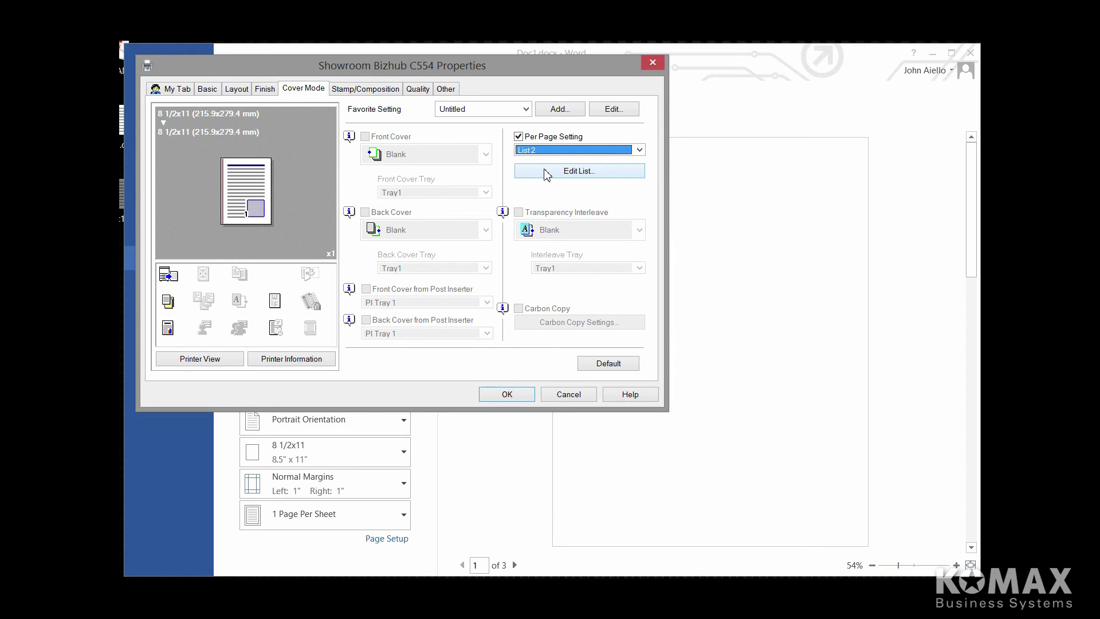
{"action": "left_click", "coordinate": [545, 172]}
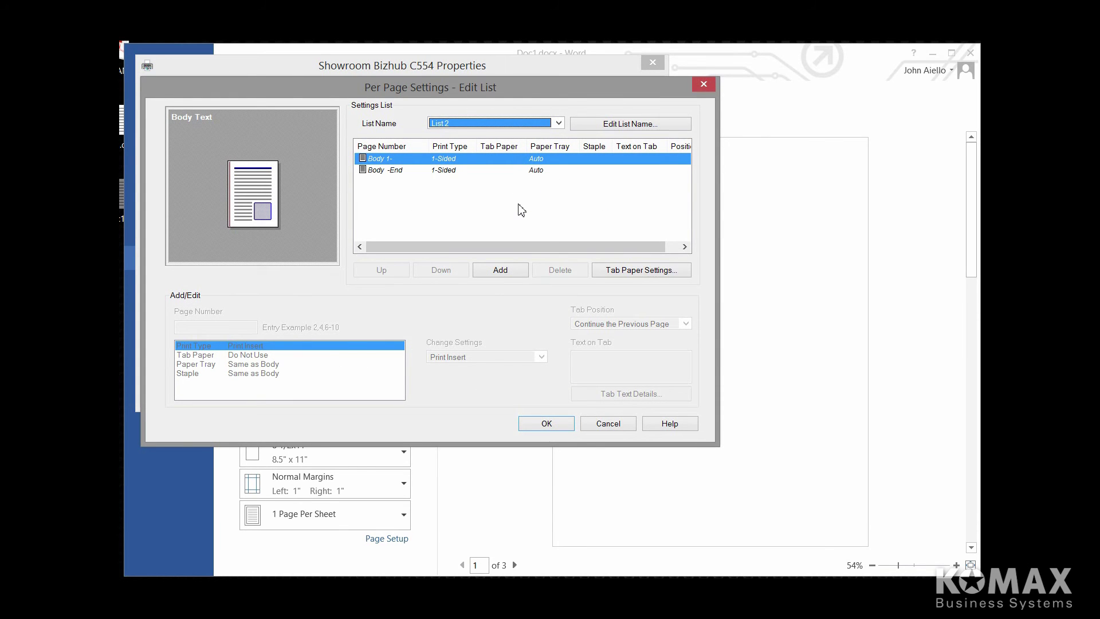
Add a per-page entry for page 1 and set its paper tray to Bypass Tray
{"action": "left_click", "coordinate": [507, 269]}
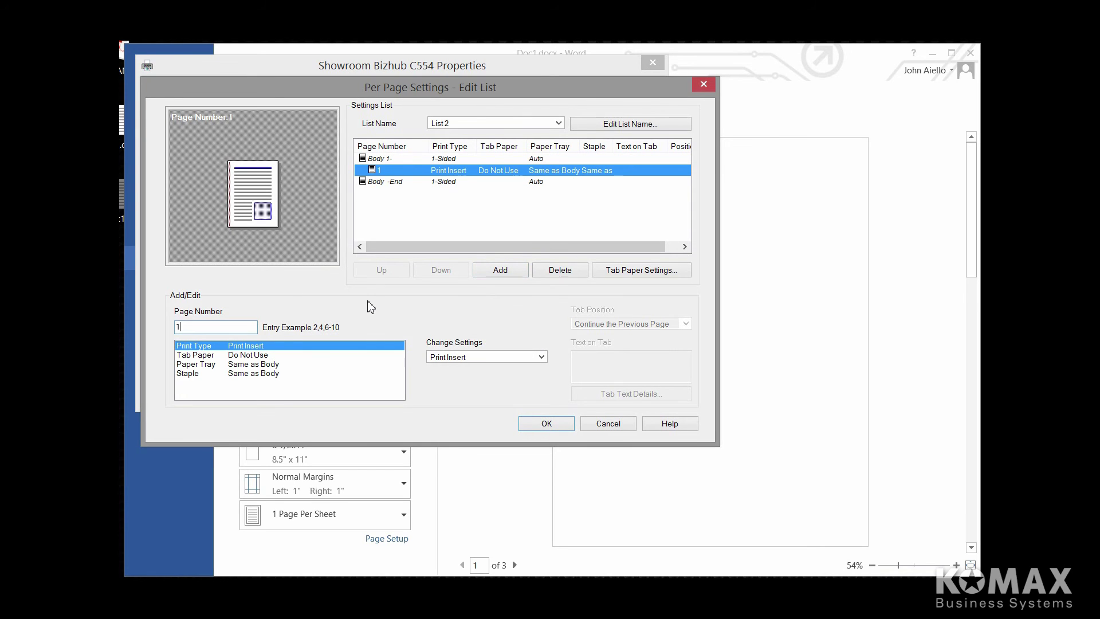
{"action": "left_click", "coordinate": [270, 370]}
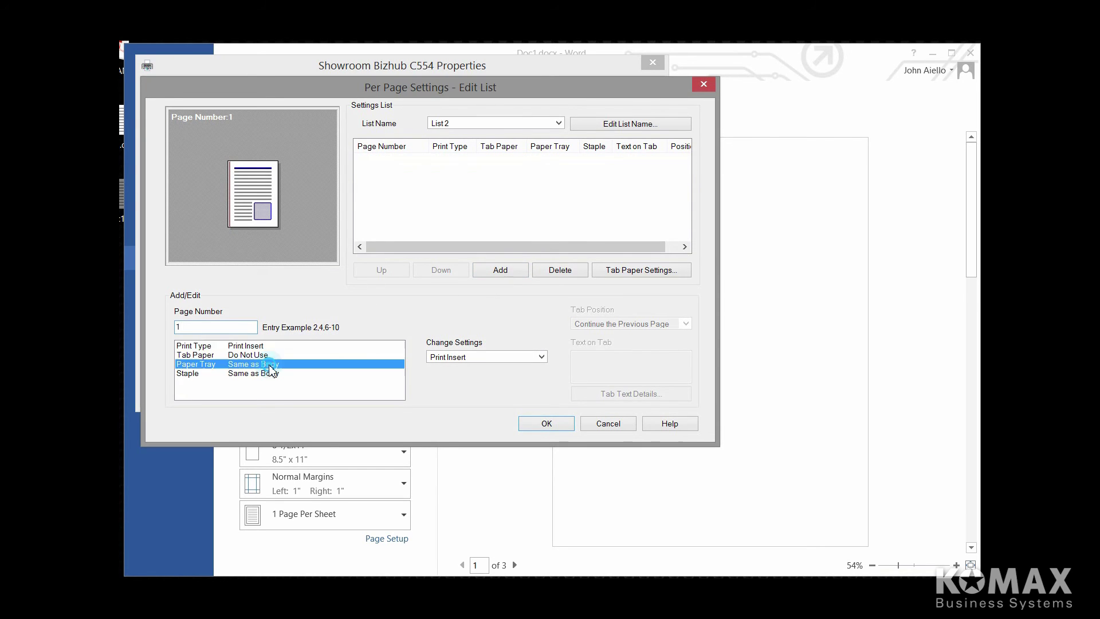
{"action": "left_click", "coordinate": [541, 357]}
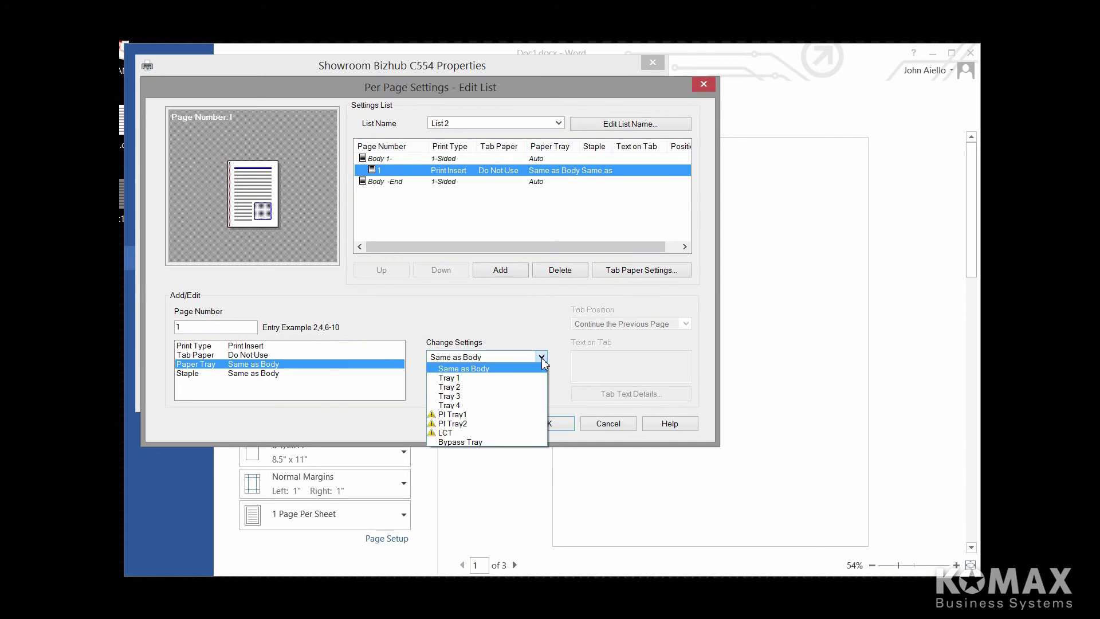
{"action": "left_click", "coordinate": [485, 442]}
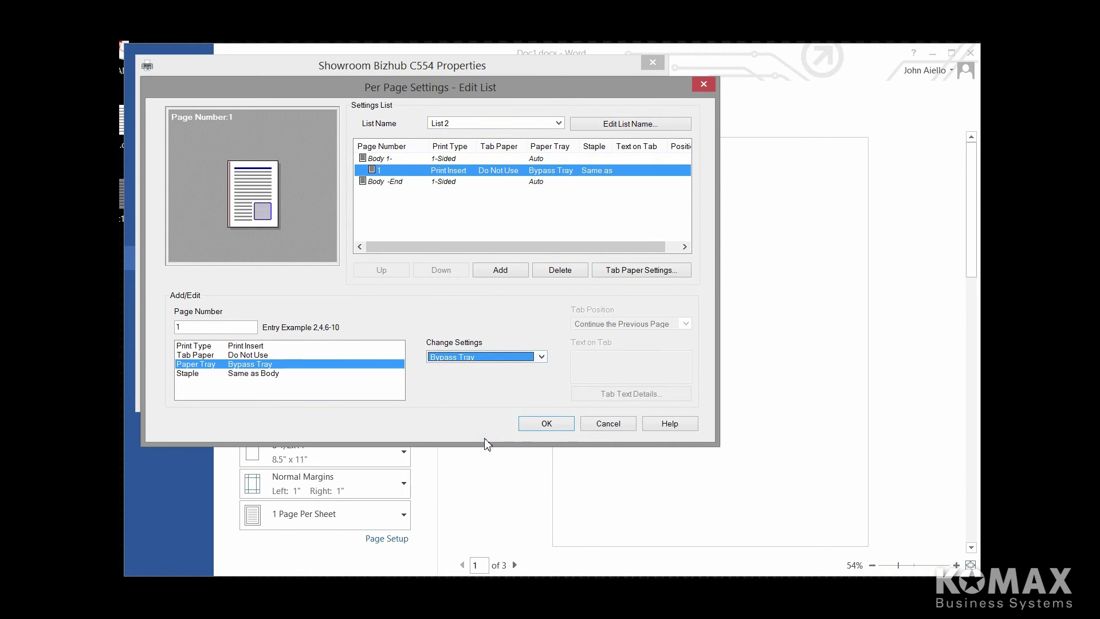
Set the page 1 entry's tab paper to Use and select its print type setting, keeping Print Insert
{"action": "left_click", "coordinate": [249, 355]}
{"action": "left_click", "coordinate": [541, 357]}
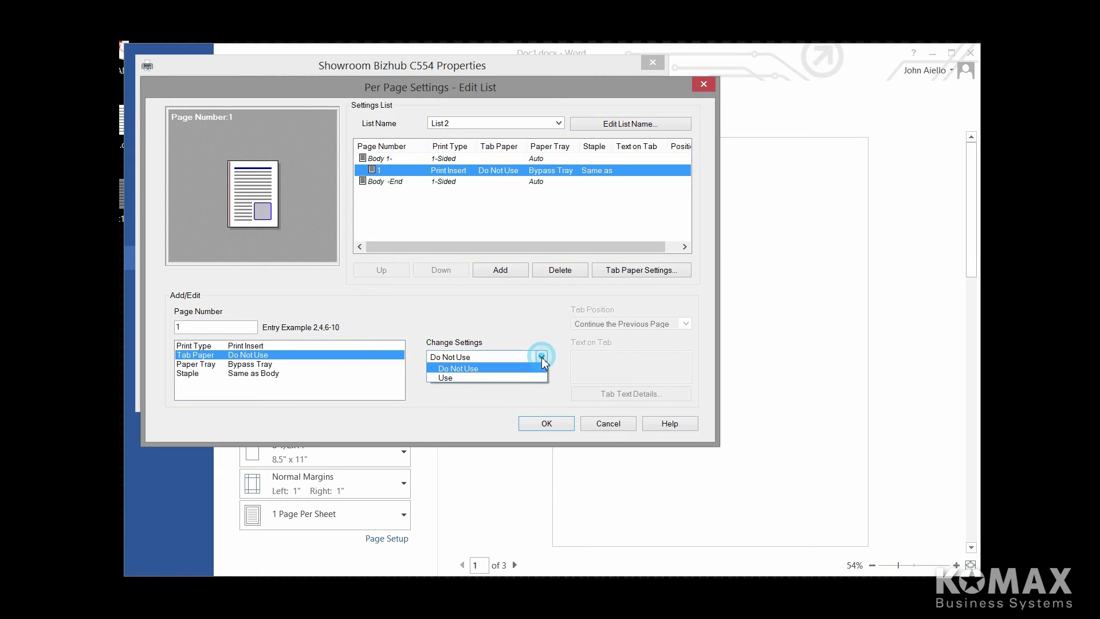
{"action": "left_click", "coordinate": [504, 378]}
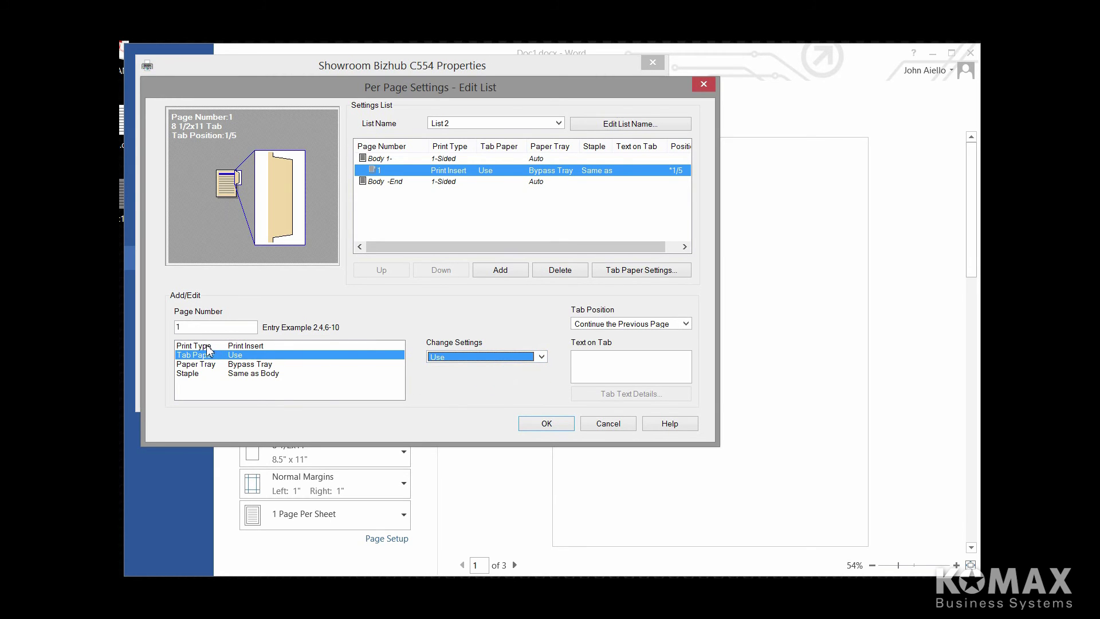
{"action": "left_click", "coordinate": [245, 346]}
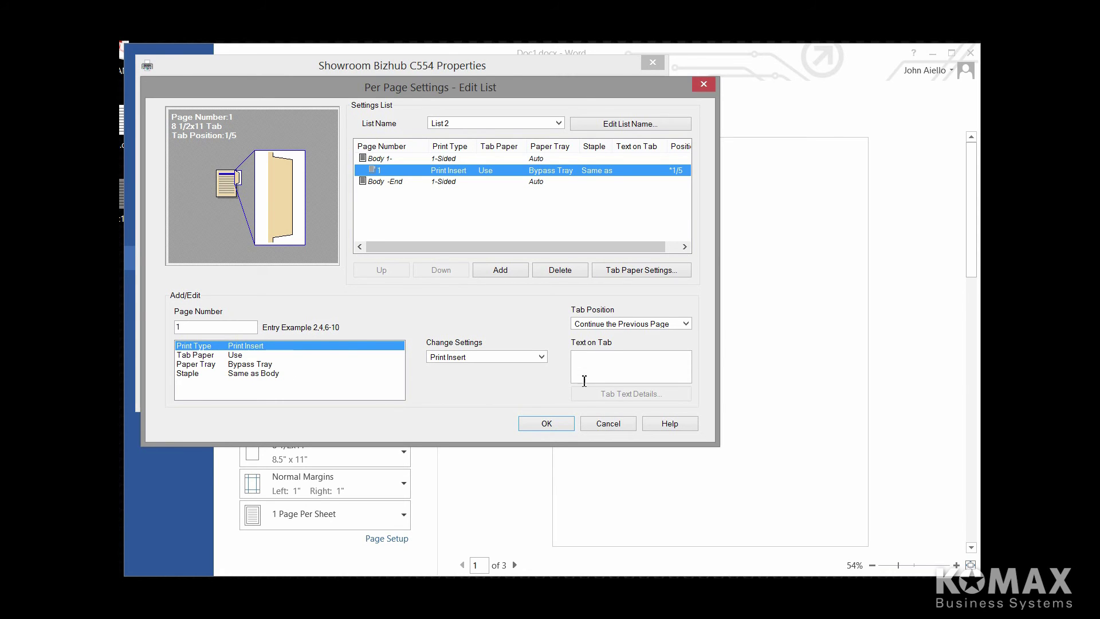
Enter "Tab 1" as the text on the page 1 tab
{"action": "left_click", "coordinate": [583, 359]}
{"action": "type", "text": "Ta"}
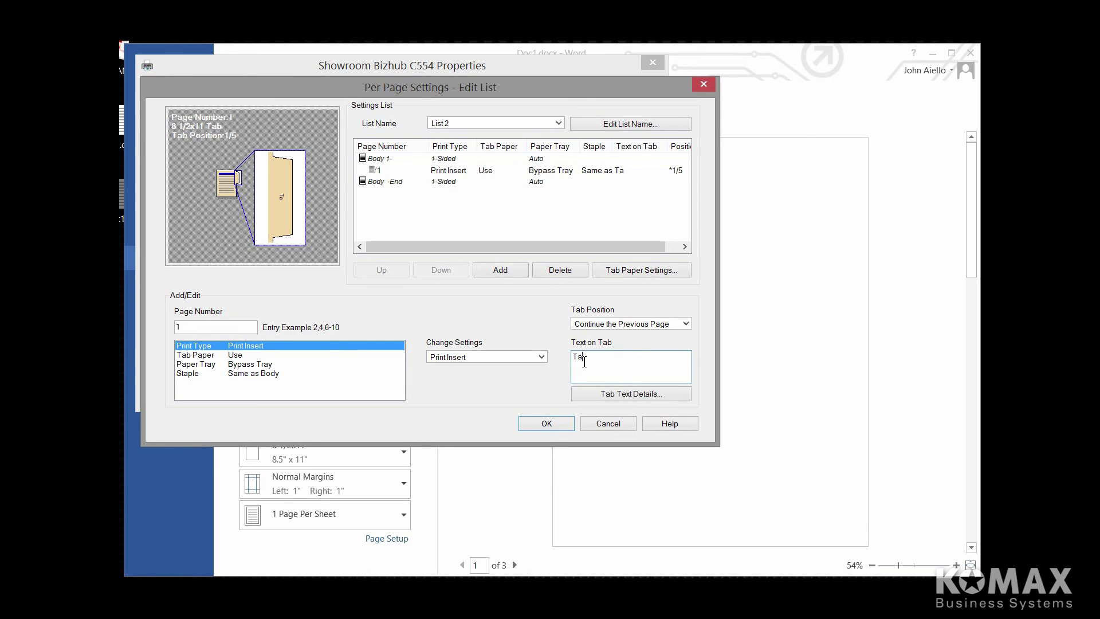
{"action": "type", "text": "b 1"}
Format the page 1 tab text as navy, bold, size 14 in its tab text details
{"action": "left_click", "coordinate": [605, 394]}
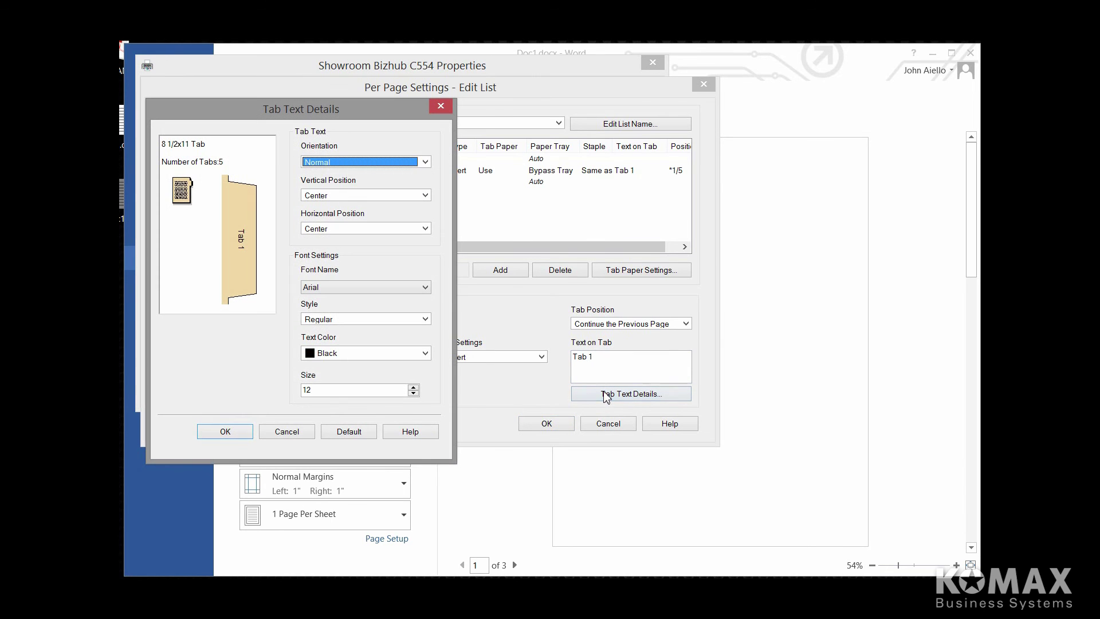
{"action": "left_click", "coordinate": [426, 353]}
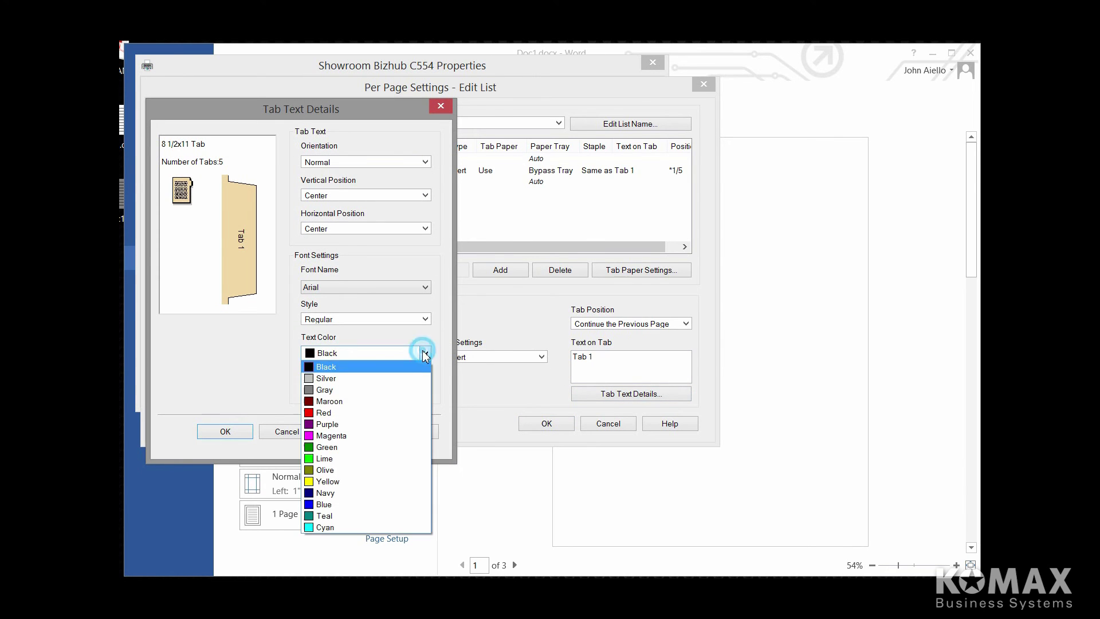
{"action": "left_click", "coordinate": [338, 493]}
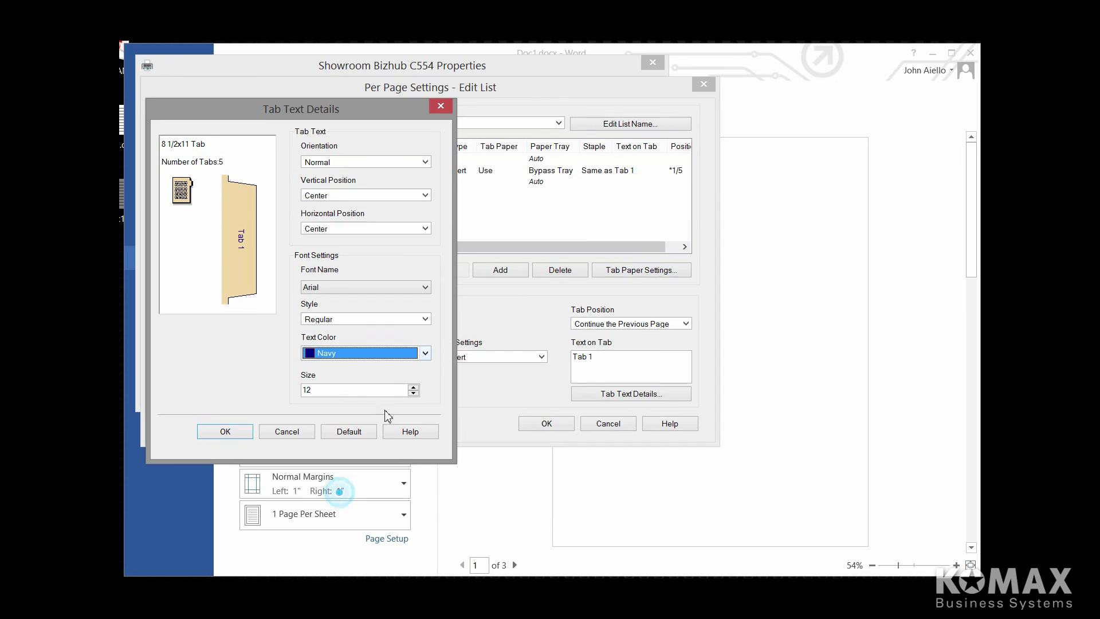
{"action": "left_click", "coordinate": [413, 387]}
{"action": "left_click", "coordinate": [412, 387]}
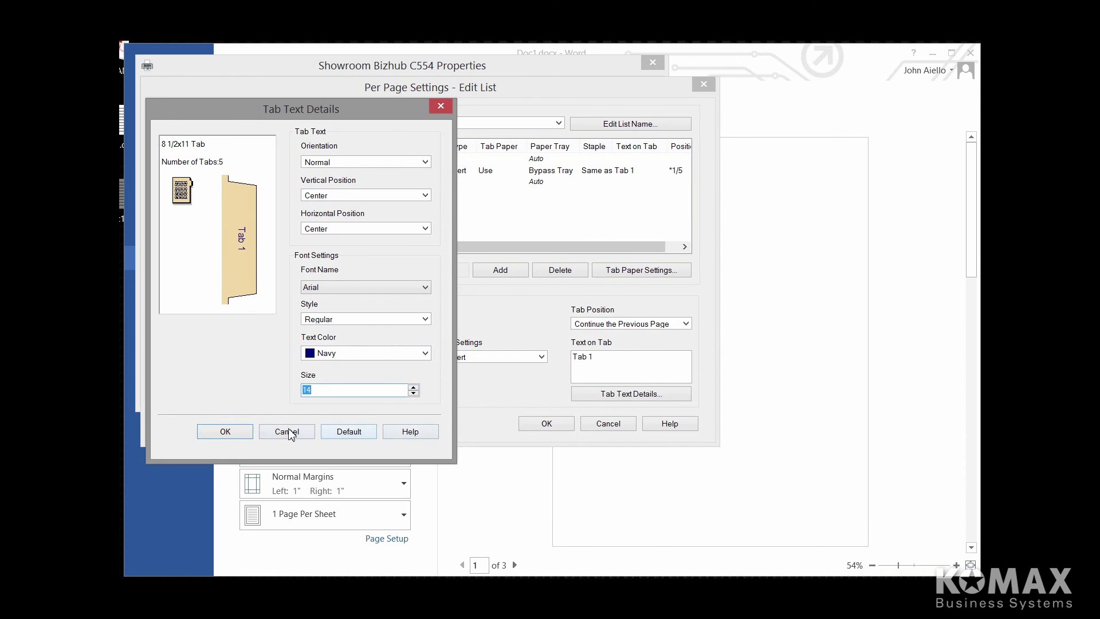
{"action": "left_click", "coordinate": [426, 320]}
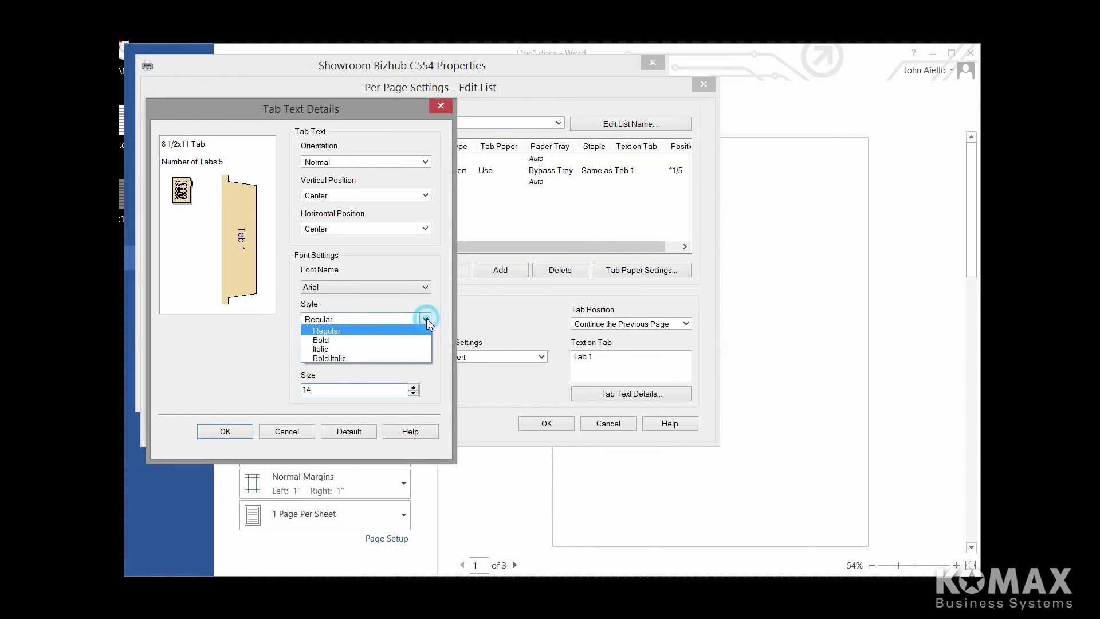
{"action": "left_click", "coordinate": [327, 342]}
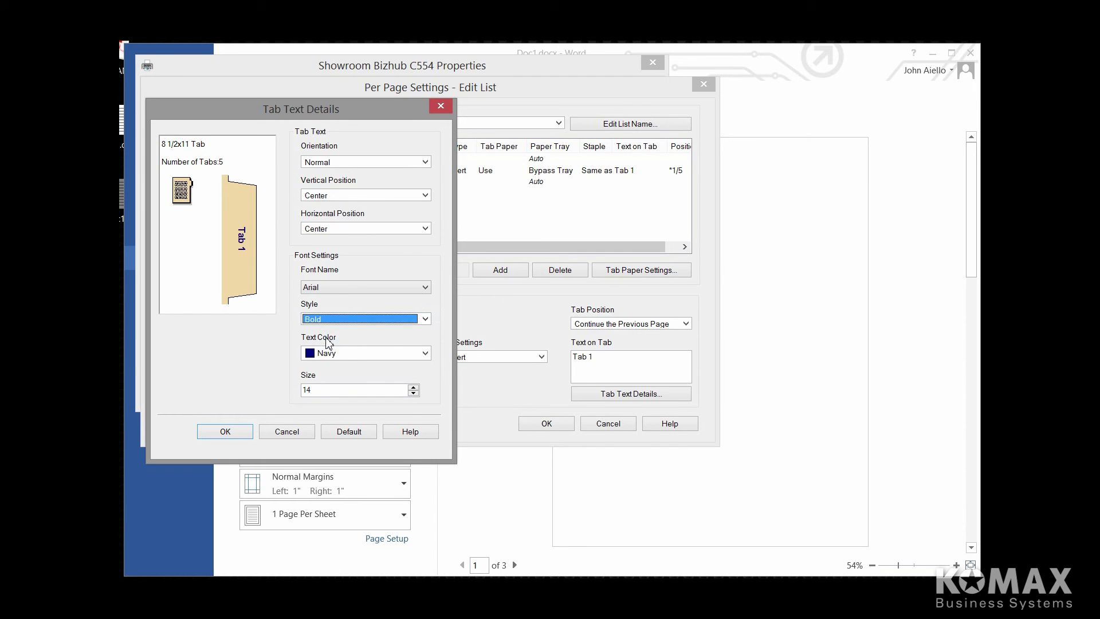
{"action": "left_click", "coordinate": [243, 434]}
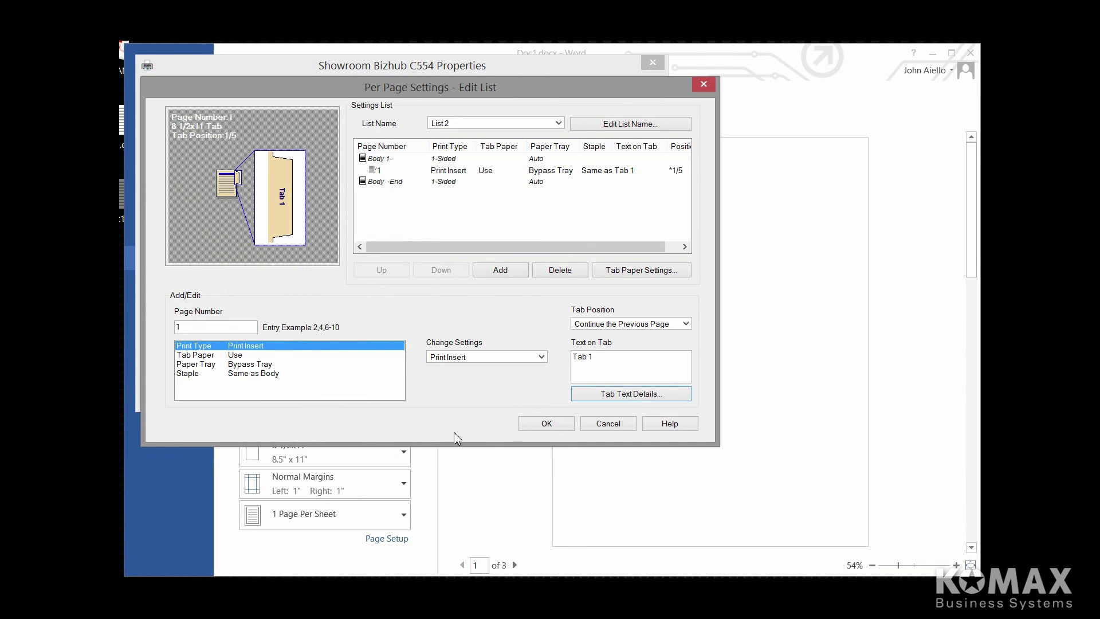
Add a per-page entry for page 2 with its paper tray set to Bypass Tray and tab paper set to Use
{"action": "left_click", "coordinate": [500, 271]}
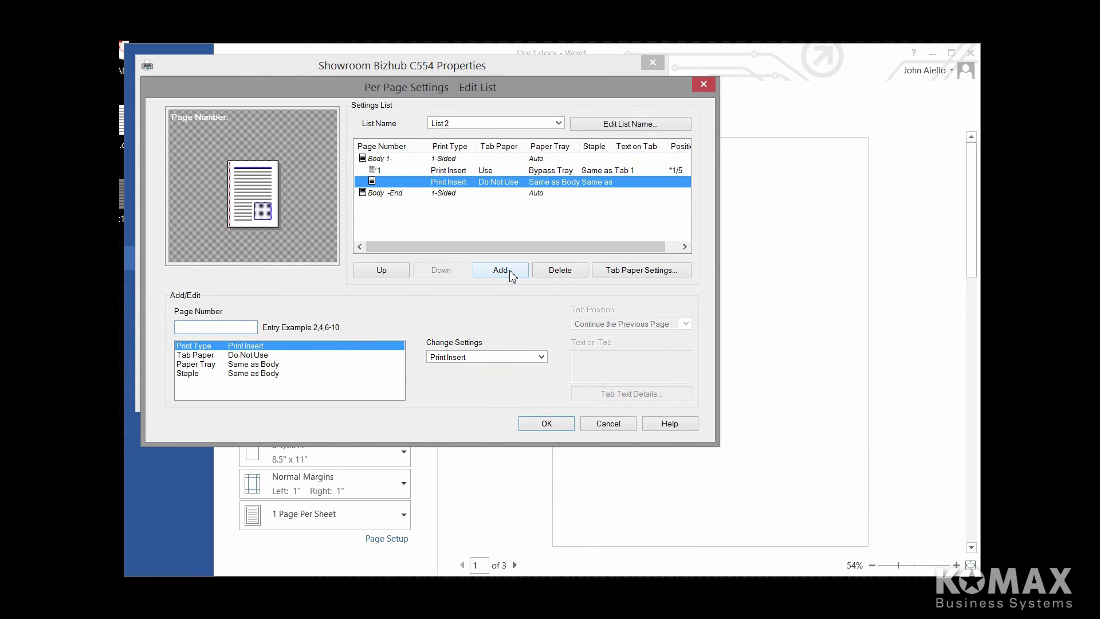
{"action": "type", "text": "2"}
{"action": "left_click", "coordinate": [273, 364]}
{"action": "left_click", "coordinate": [541, 356]}
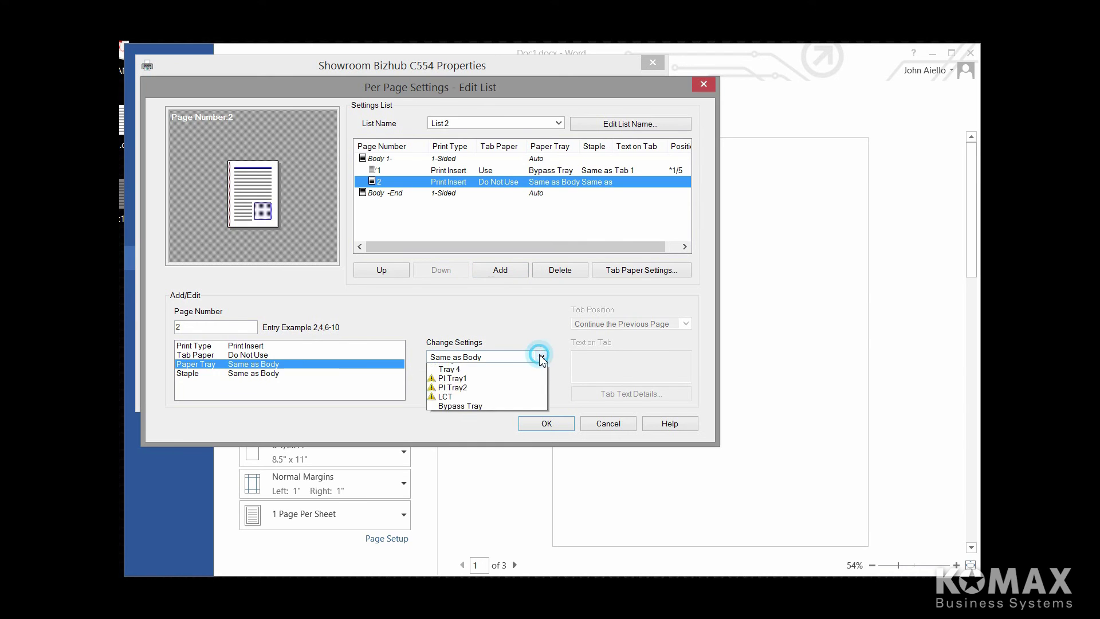
{"action": "left_click", "coordinate": [475, 442]}
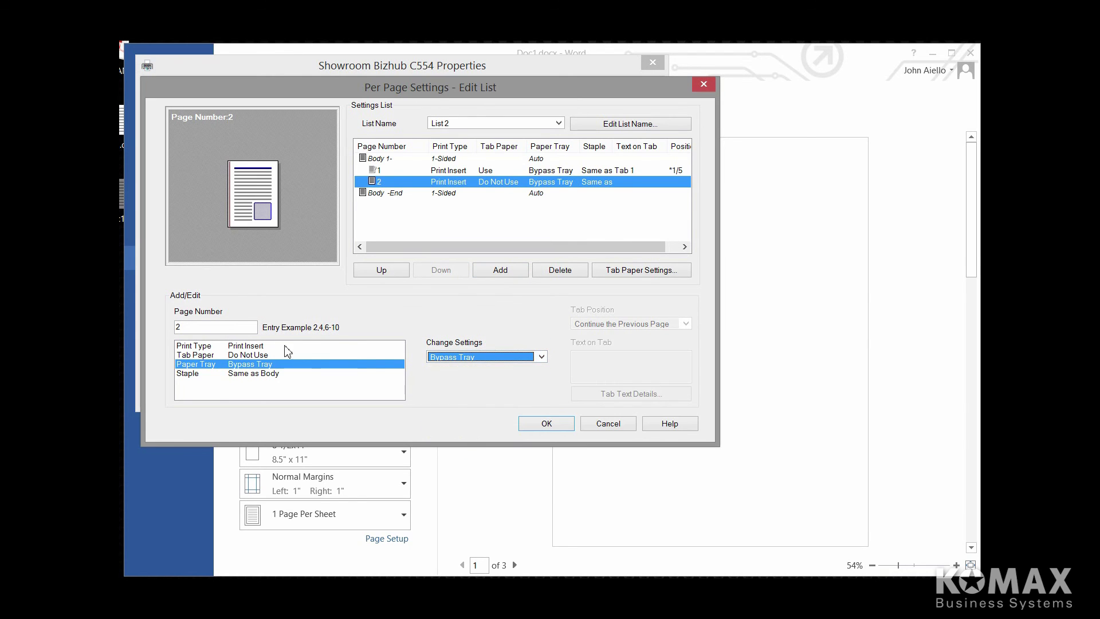
{"action": "left_click", "coordinate": [262, 356]}
{"action": "left_click", "coordinate": [541, 356]}
{"action": "left_click", "coordinate": [506, 378]}
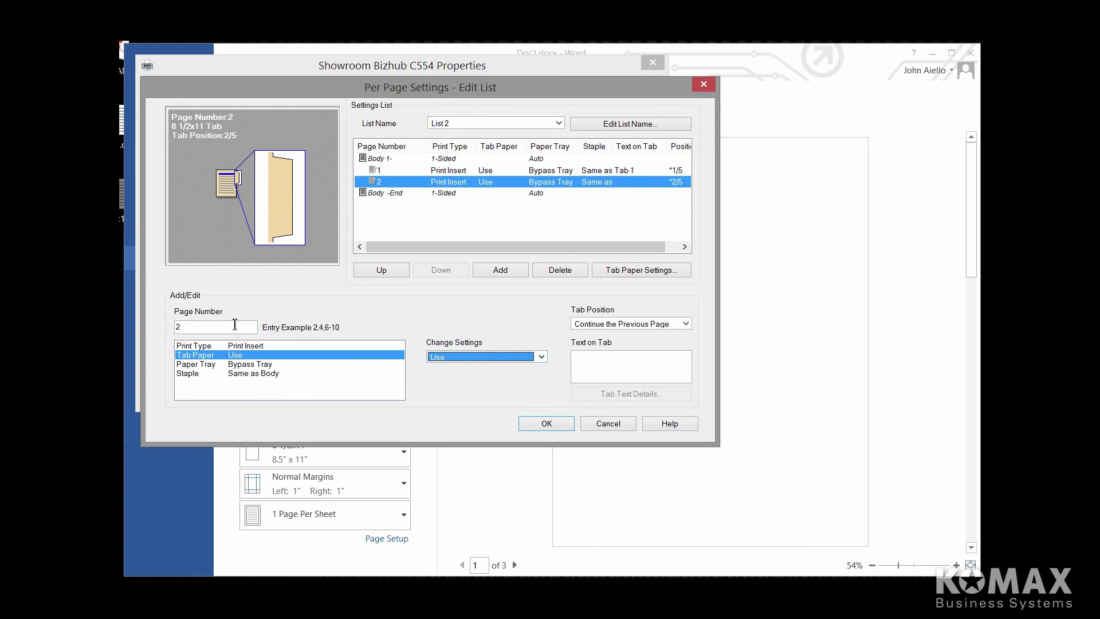
Label the page 2 tab "Tab 2" and set its text style to Bold and its color to Navy
{"action": "left_click", "coordinate": [590, 359]}
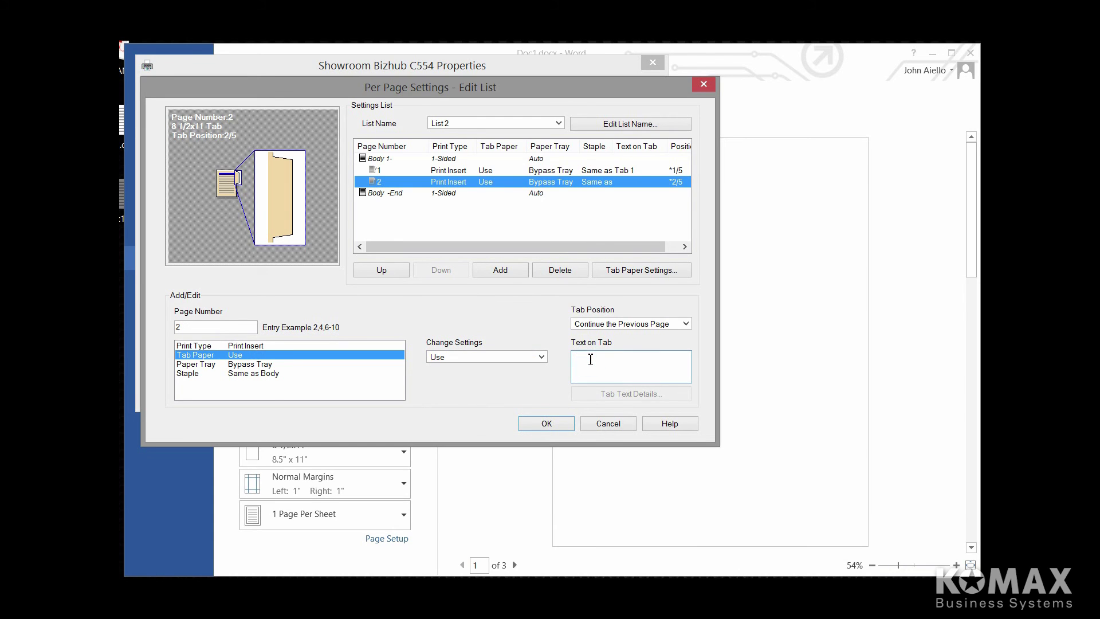
{"action": "type", "text": "Tab 2"}
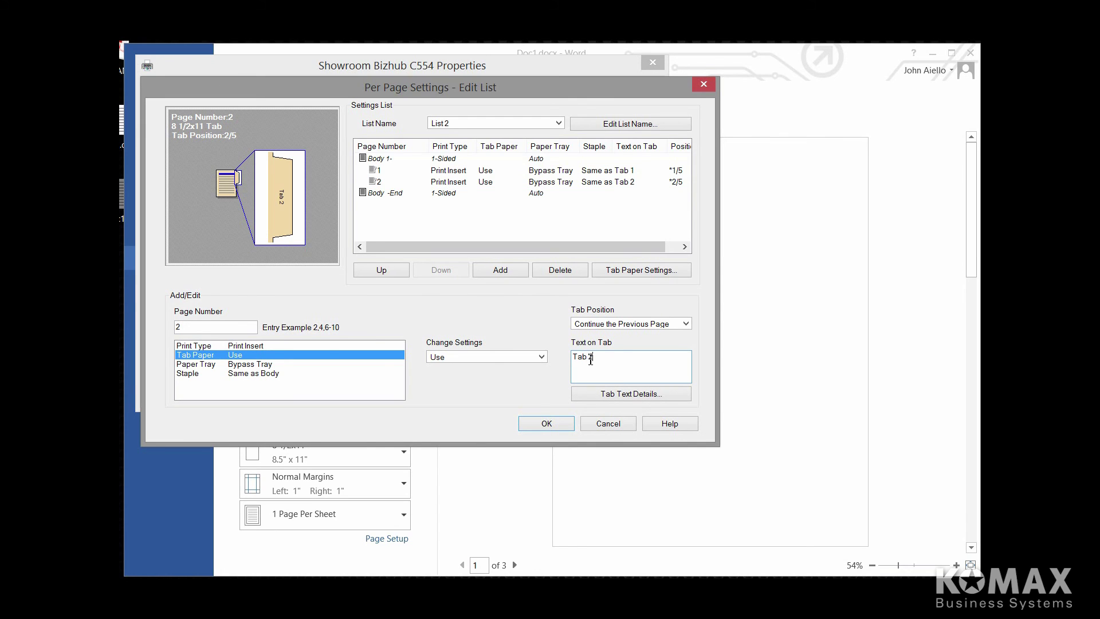
{"action": "left_click", "coordinate": [646, 395]}
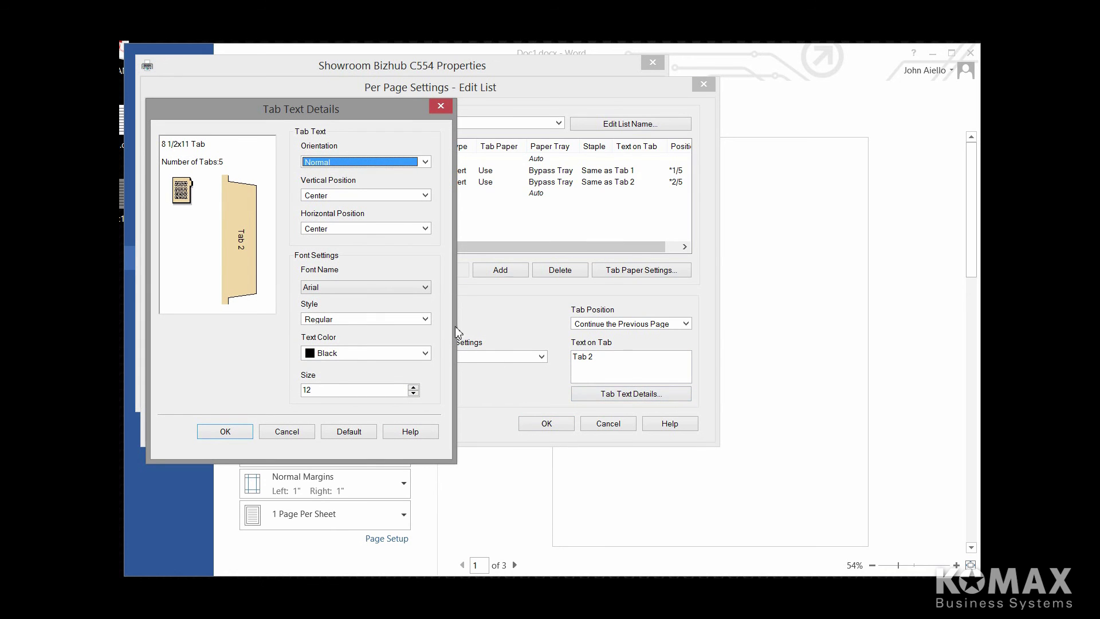
{"action": "left_click", "coordinate": [425, 319]}
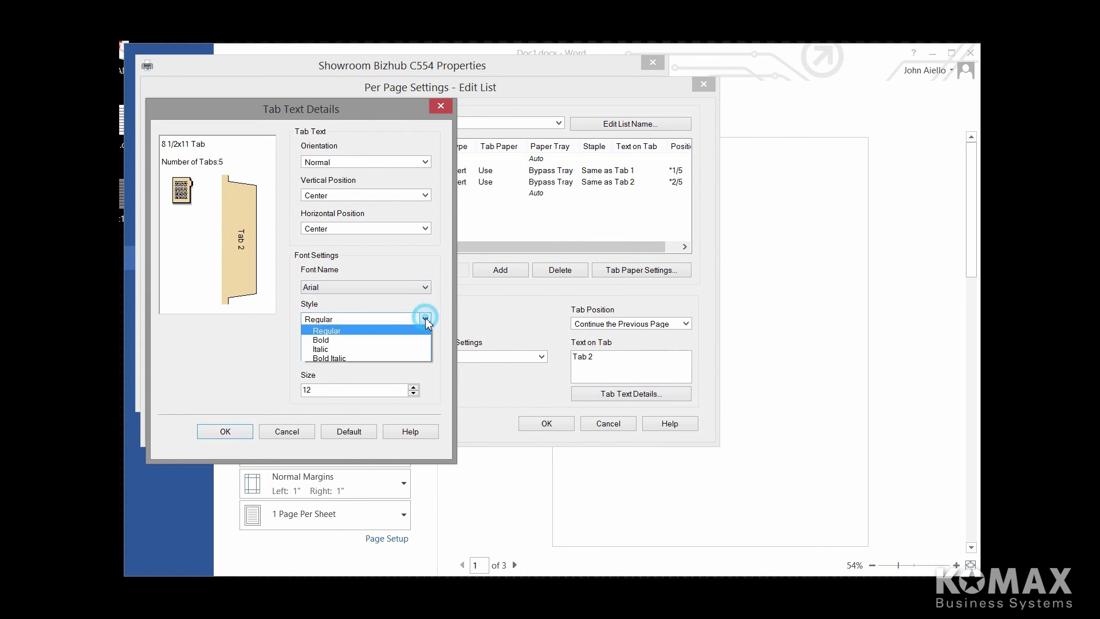
{"action": "left_click", "coordinate": [350, 340]}
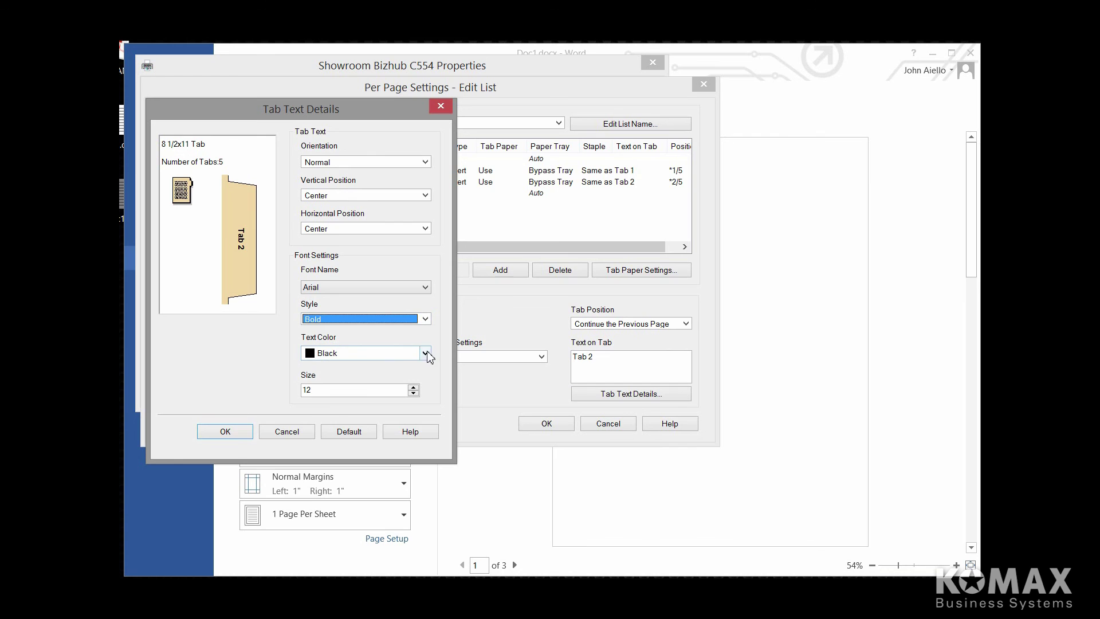
{"action": "left_click", "coordinate": [427, 354]}
{"action": "left_click", "coordinate": [345, 492]}
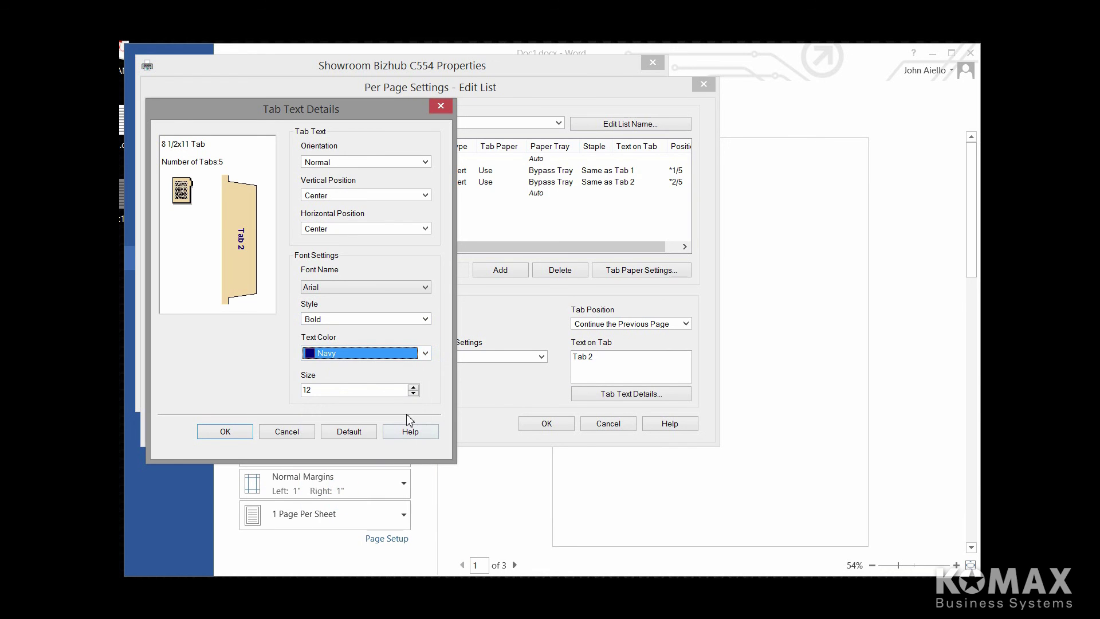
Adjust the font size of the page 2 tab text and accept its text details
{"action": "left_click", "coordinate": [413, 386]}
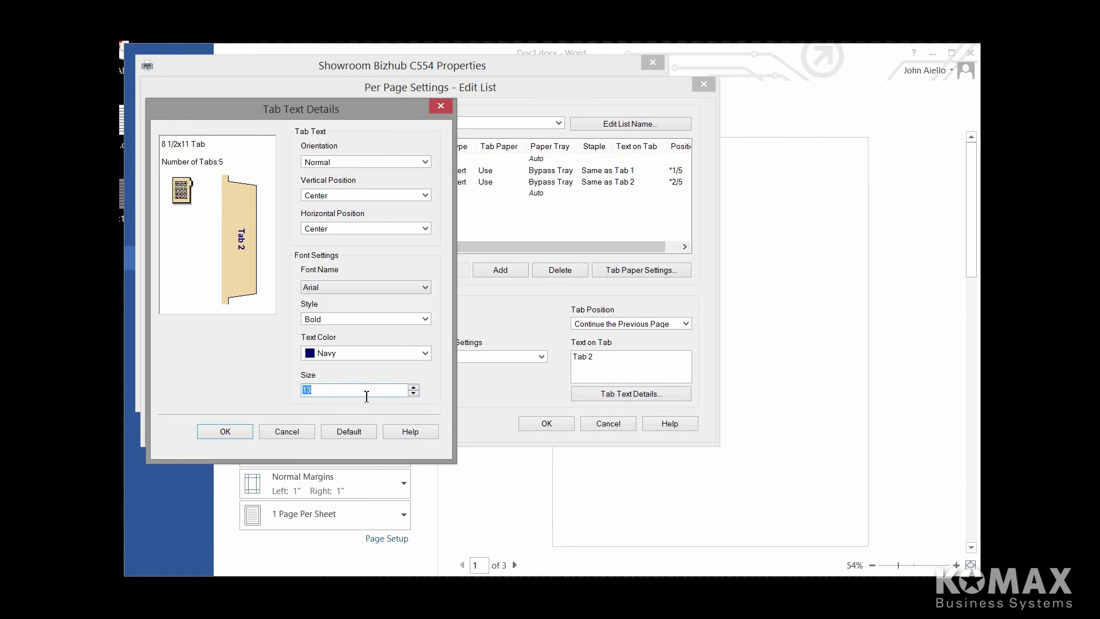
{"action": "left_click", "coordinate": [413, 393]}
{"action": "left_click", "coordinate": [413, 393]}
{"action": "left_click", "coordinate": [414, 393]}
{"action": "left_click", "coordinate": [413, 393]}
{"action": "left_click", "coordinate": [413, 393]}
{"action": "left_click", "coordinate": [414, 388]}
{"action": "left_click", "coordinate": [413, 387]}
{"action": "left_click", "coordinate": [413, 393]}
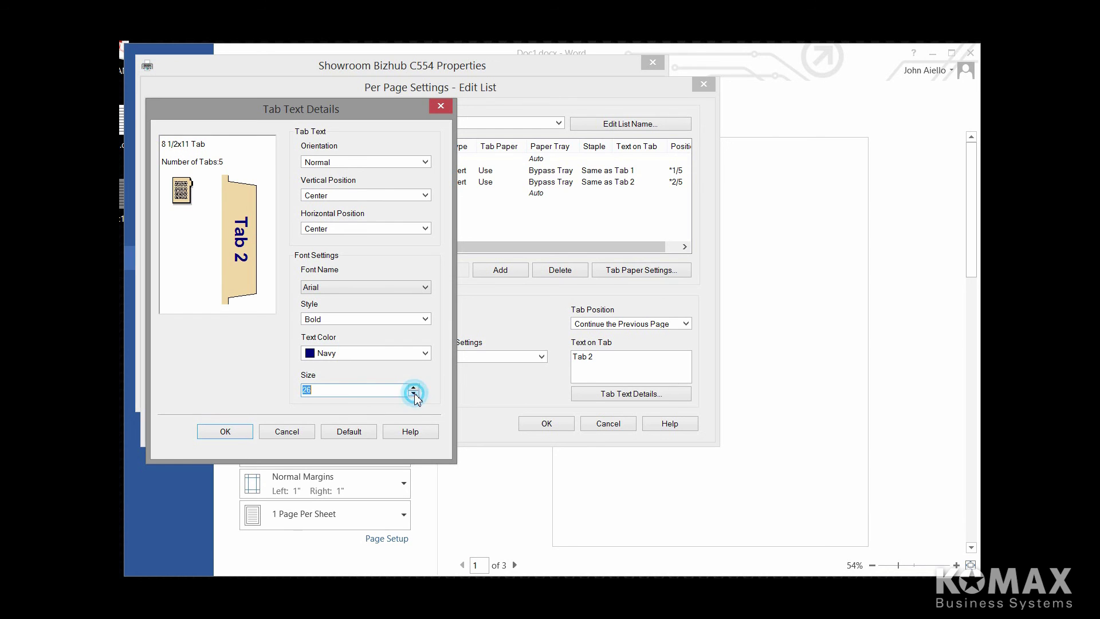
{"action": "key", "text": "Return"}
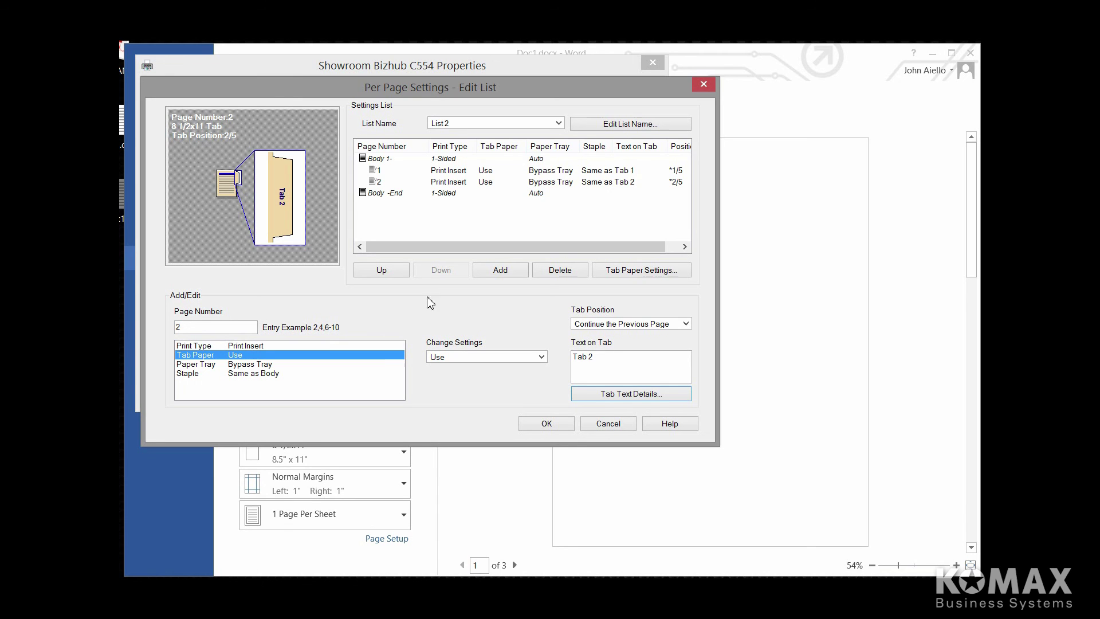
Add a per-page entry for page 3 with its paper tray set to Bypass Tray and tab paper set to Use
{"action": "left_click", "coordinate": [500, 270]}
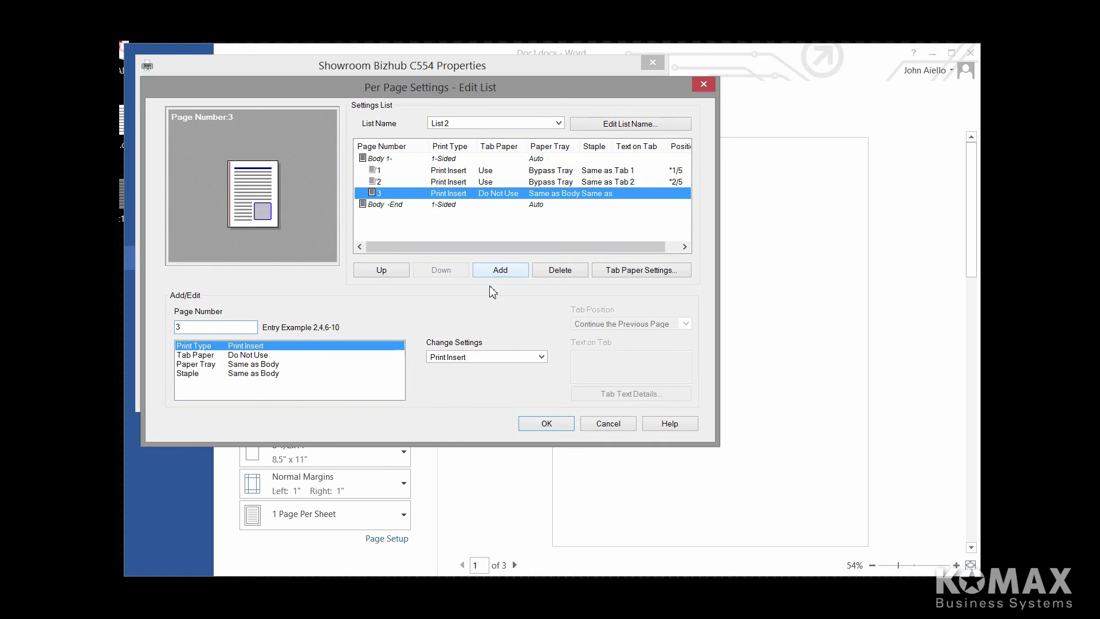
{"action": "left_click", "coordinate": [275, 368]}
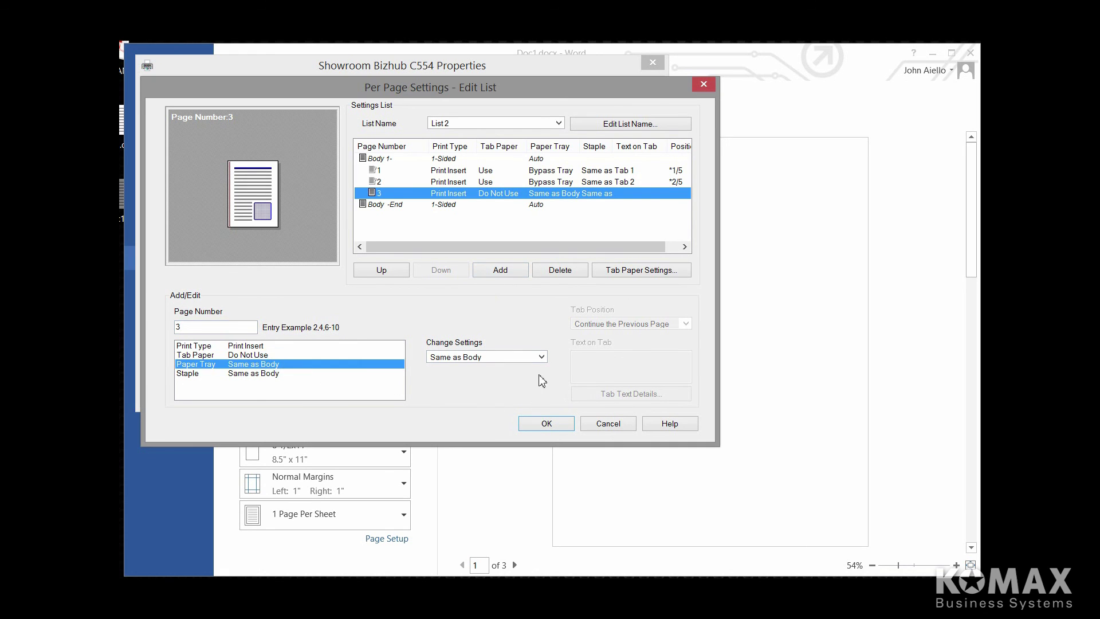
{"action": "left_click", "coordinate": [541, 356]}
{"action": "left_click", "coordinate": [467, 441]}
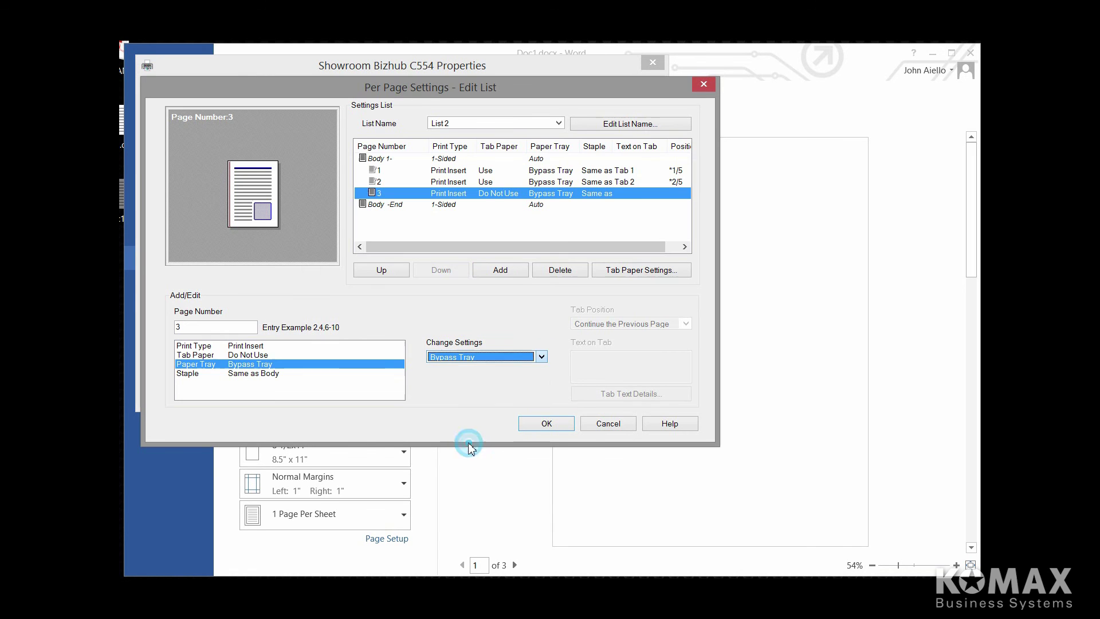
{"action": "left_click", "coordinate": [254, 358]}
{"action": "left_click", "coordinate": [541, 356]}
{"action": "left_click", "coordinate": [474, 379]}
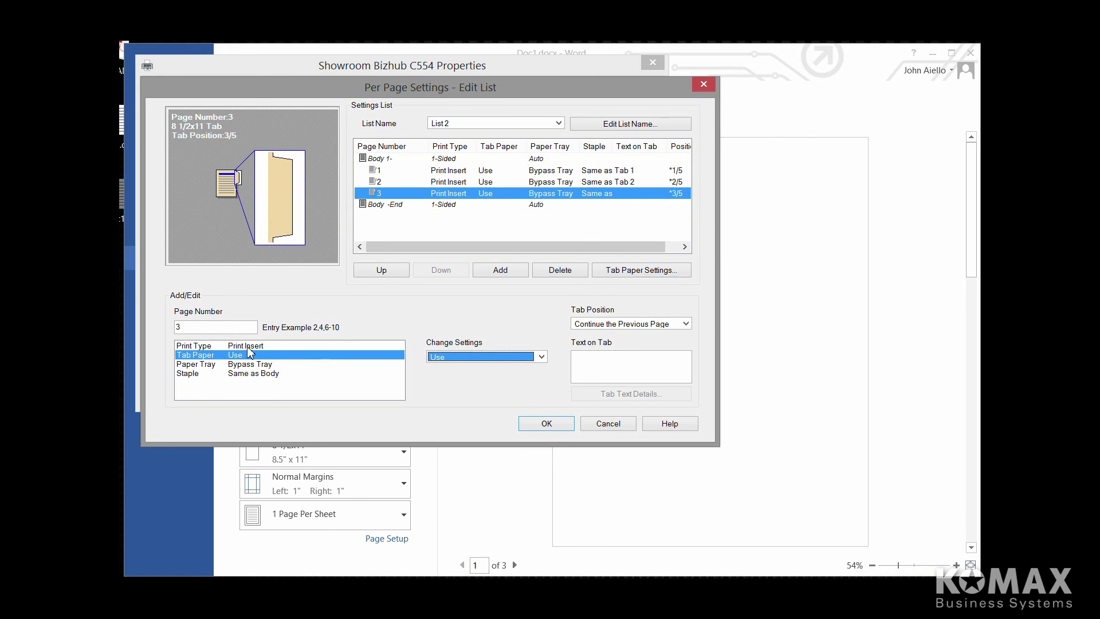
Label the page 3 tab "Tab 2" and format its text as bold, navy, size 14
{"action": "left_click", "coordinate": [589, 369]}
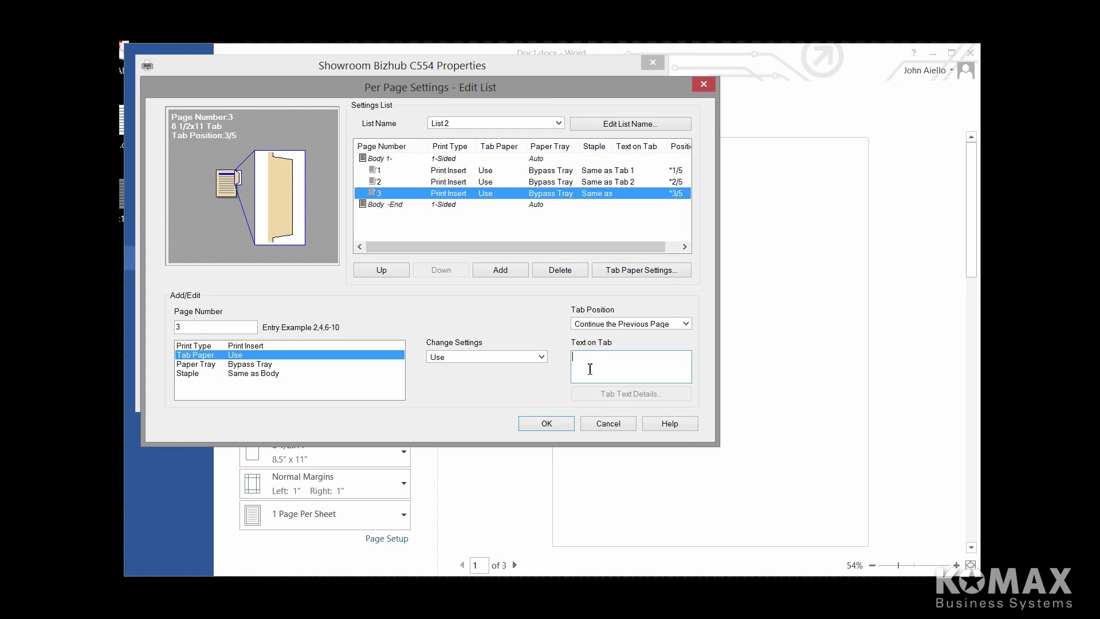
{"action": "type", "text": "Tab 2"}
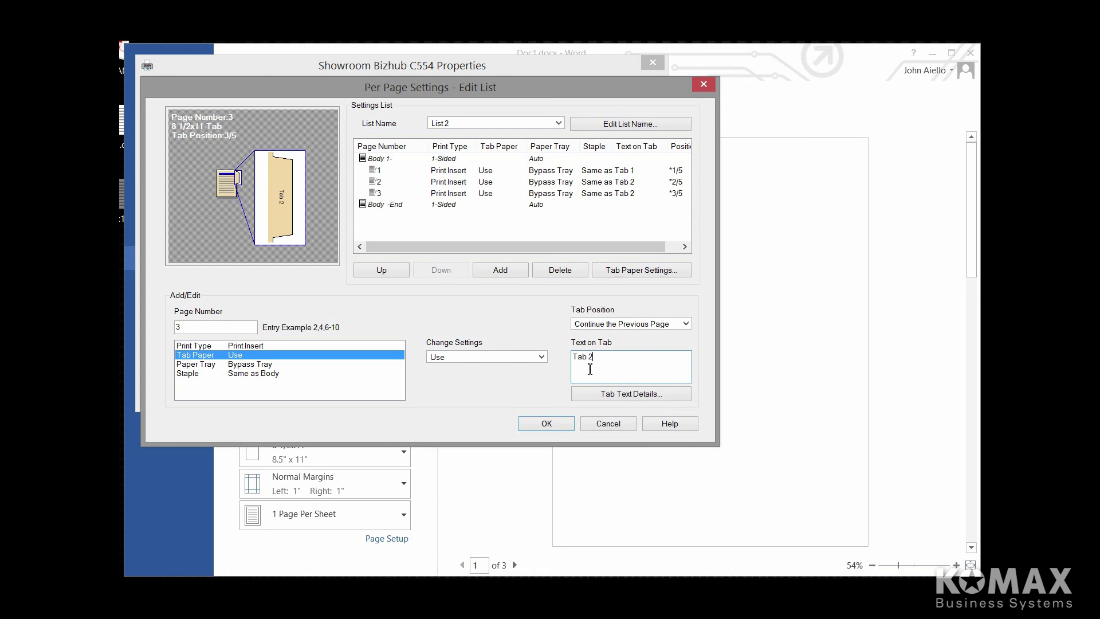
{"action": "left_click", "coordinate": [624, 397]}
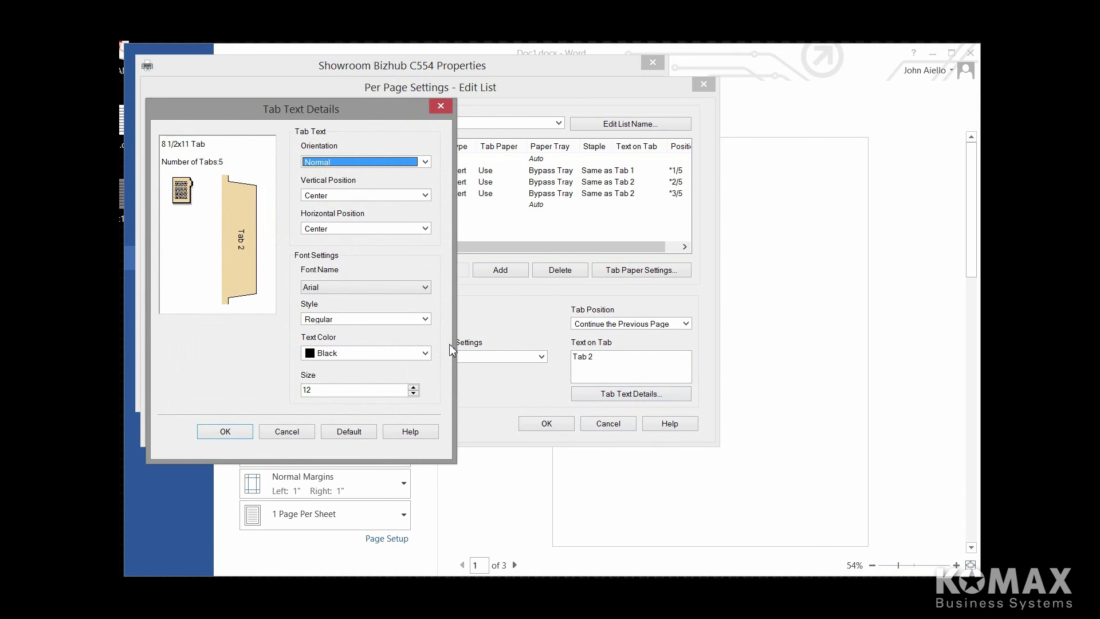
{"action": "left_click", "coordinate": [425, 319]}
{"action": "left_click", "coordinate": [333, 341]}
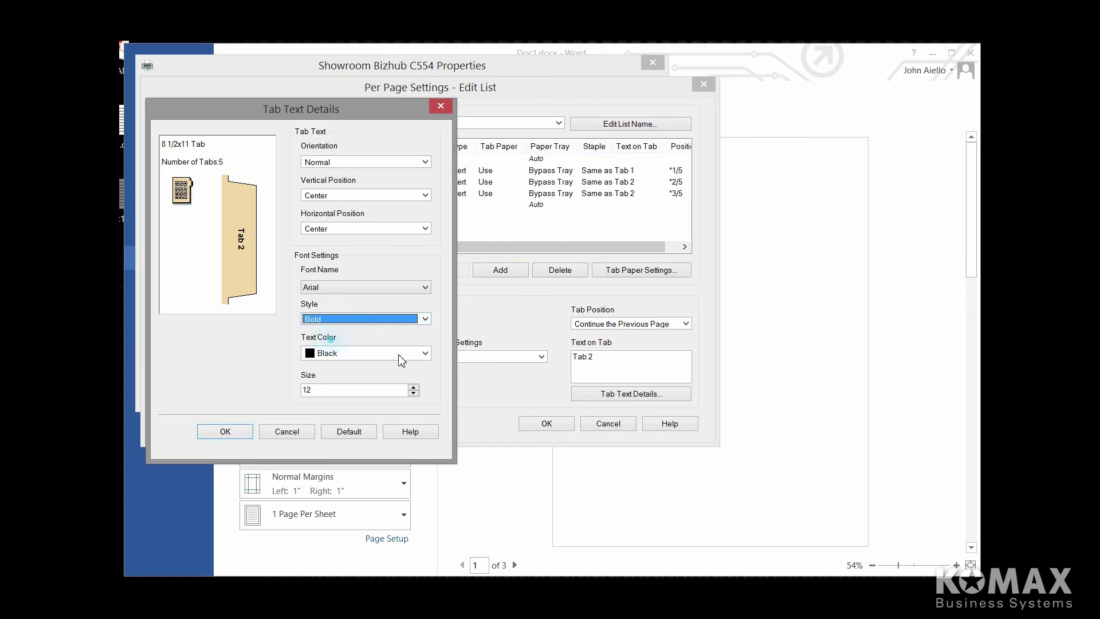
{"action": "left_click", "coordinate": [425, 352]}
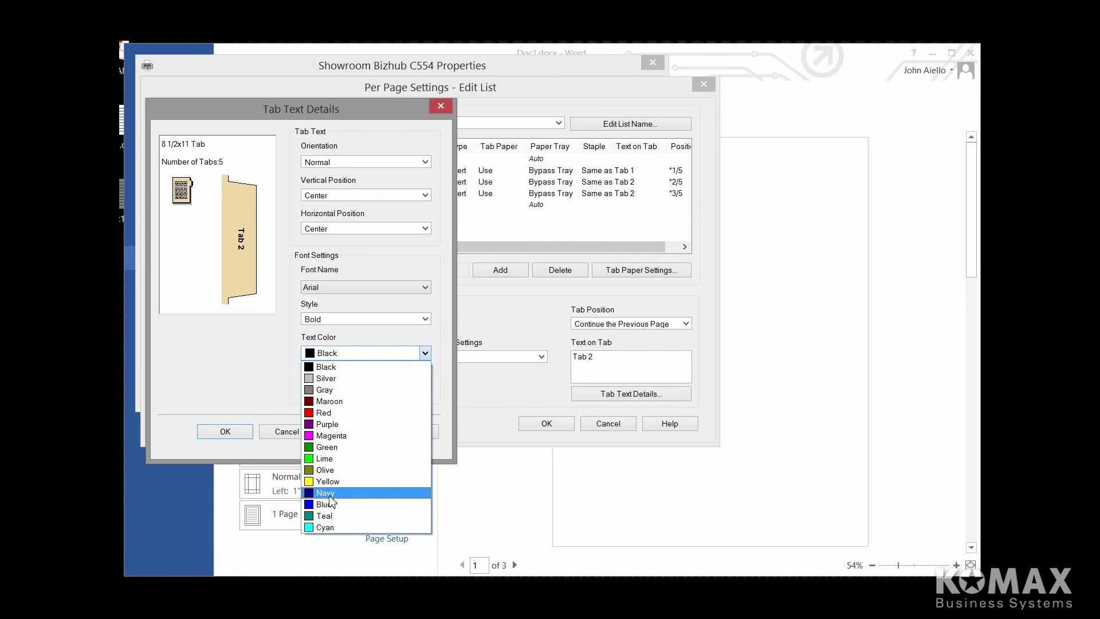
{"action": "left_click", "coordinate": [330, 495]}
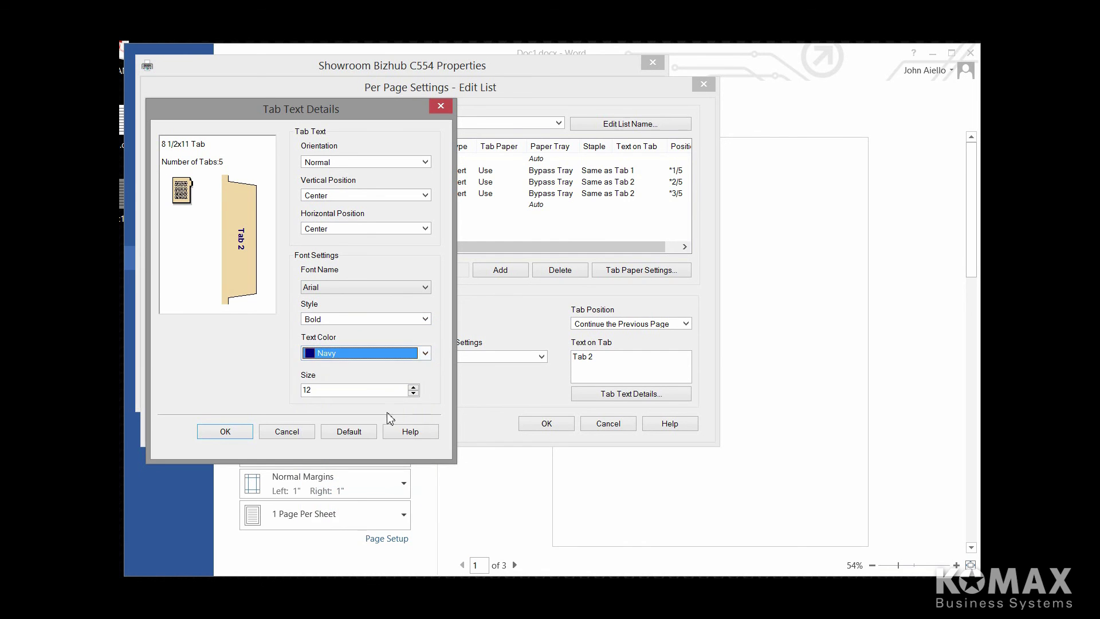
{"action": "left_click", "coordinate": [414, 387]}
{"action": "left_click", "coordinate": [413, 387]}
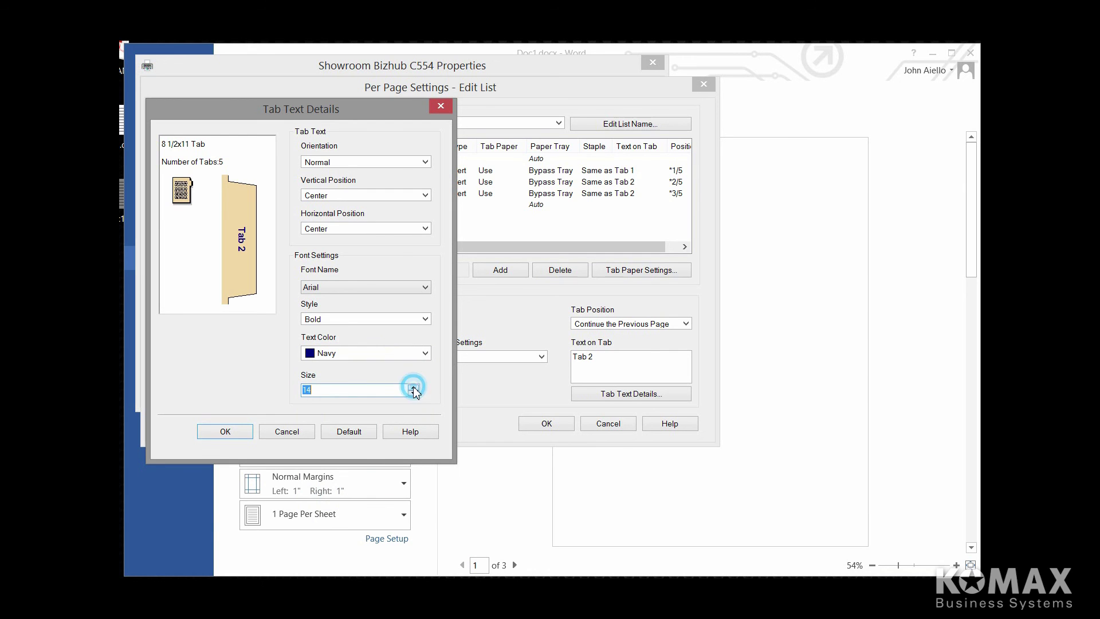
{"action": "left_click", "coordinate": [226, 433]}
Accept the List 2 entries and the printer properties, and print Doc1.docx
{"action": "left_click", "coordinate": [556, 425]}
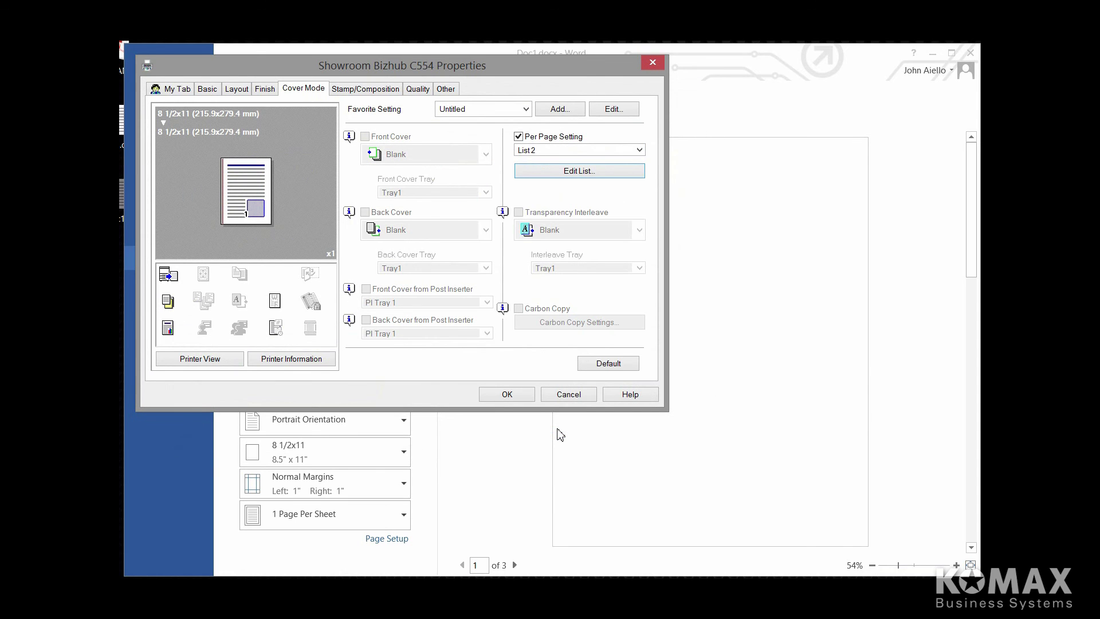
{"action": "left_click", "coordinate": [508, 395]}
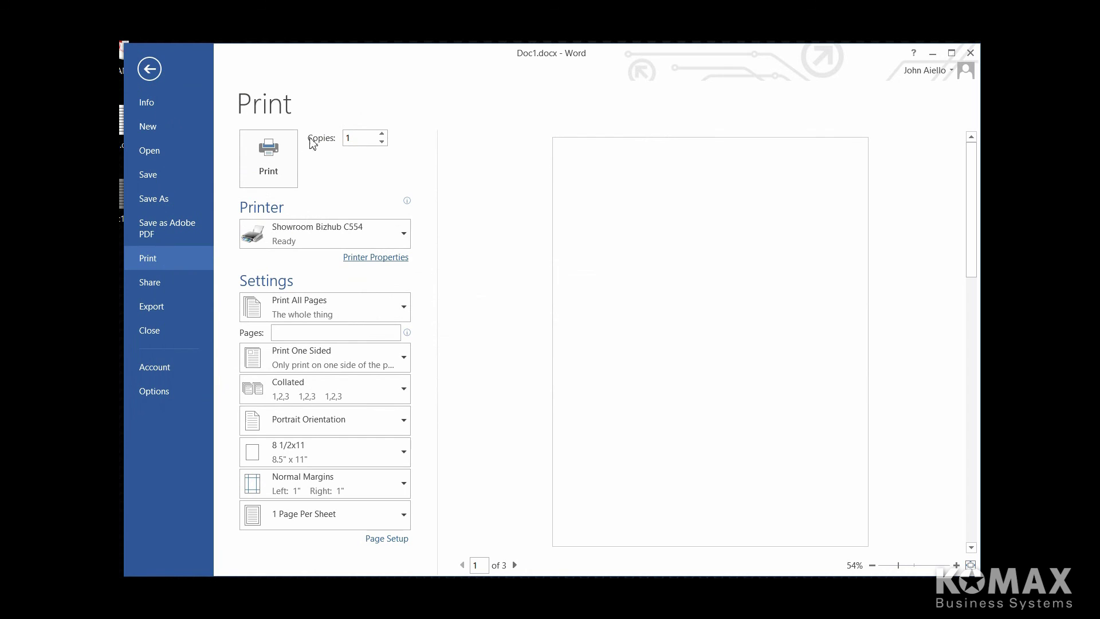
{"action": "left_click", "coordinate": [270, 152]}
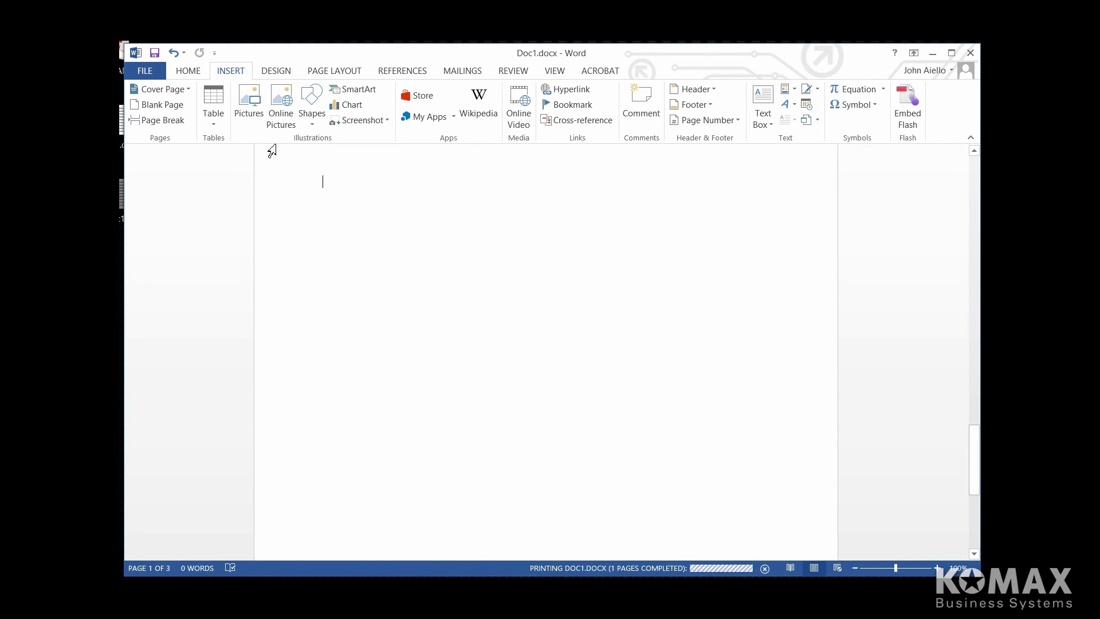